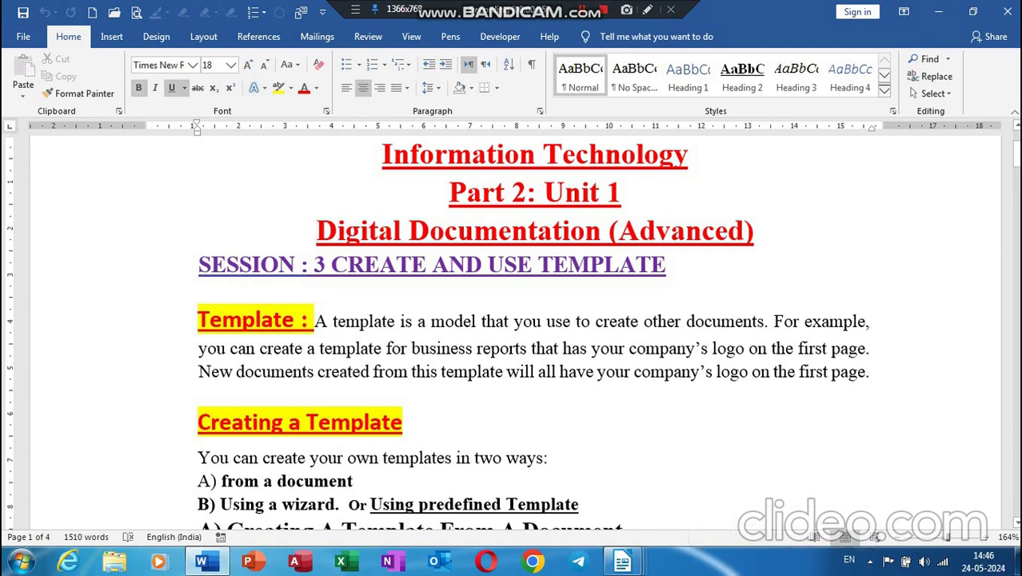
- Read the Word template notes through to Updating a Document, then switch to bio.ott in Writer
click(445, 320)
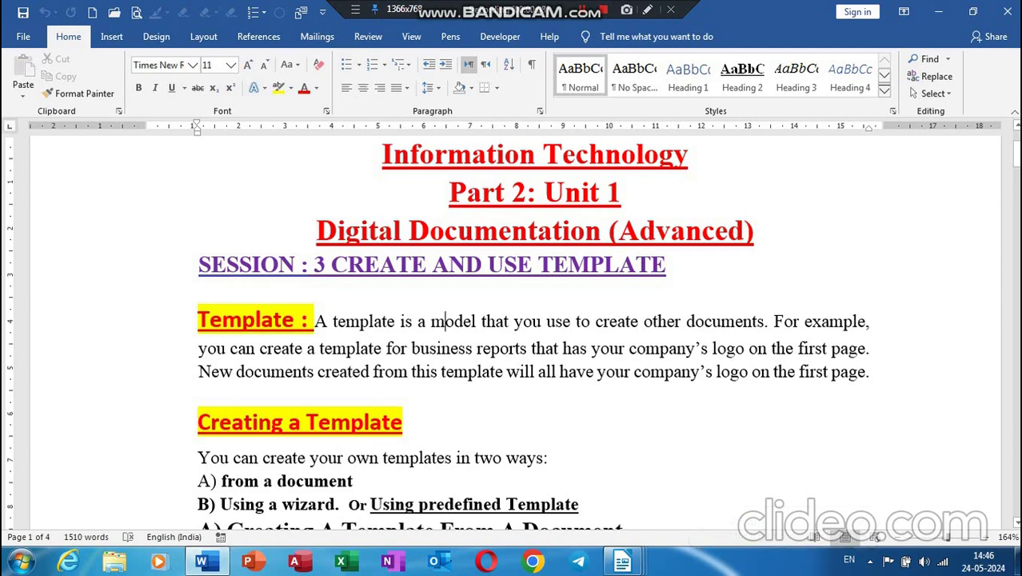
click(272, 481)
key(Down)
key(Down)
key(Down)
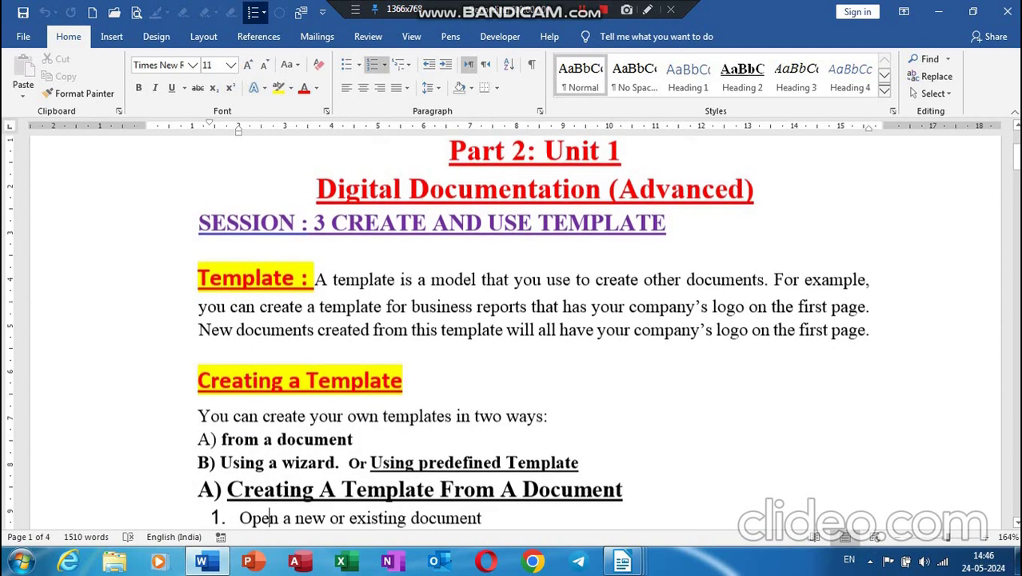
key(Down)
key(Down)
key(Down)
key(Down)
key(Down)
key(Down)
key(Down)
key(Down)
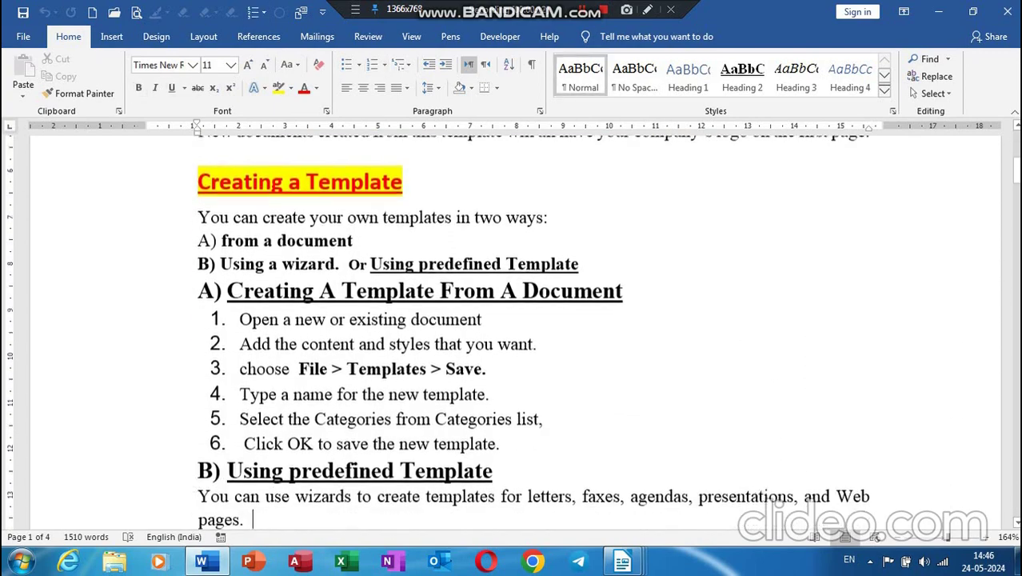
key(Down)
key(Down)
key(Down)
key(Down)
key(Down)
key(Down)
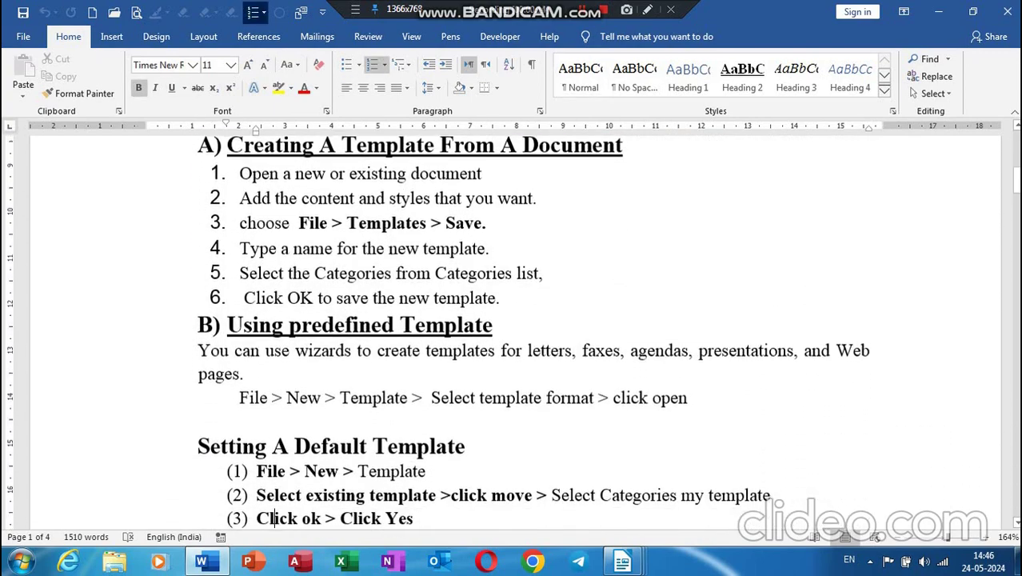
key(Down)
key(Down)
key(Down)
key(Down)
key(Down)
key(Down)
key(Down)
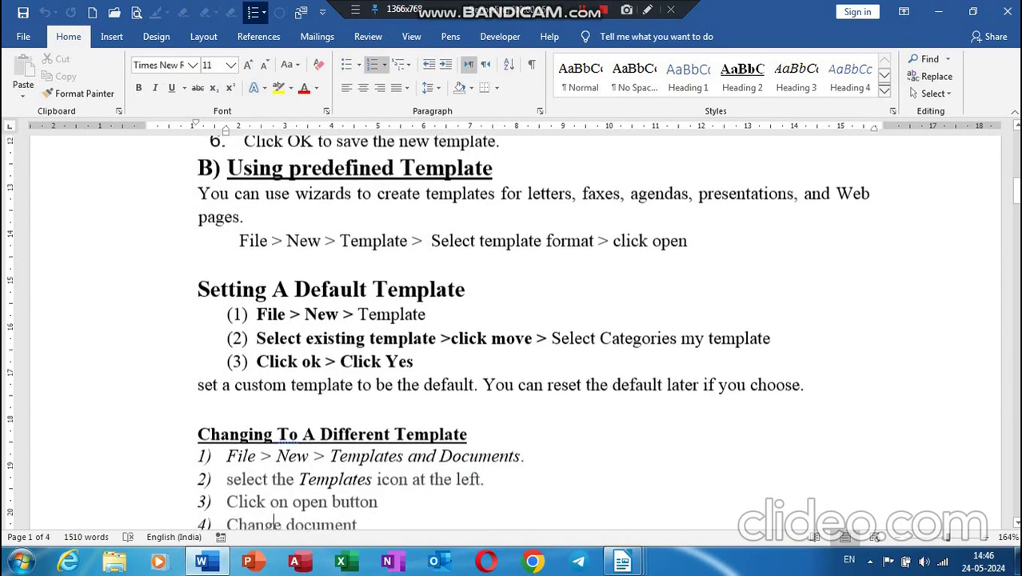
key(Down)
key(Down)
key(Down)
key(Down)
key(Down)
key(Down)
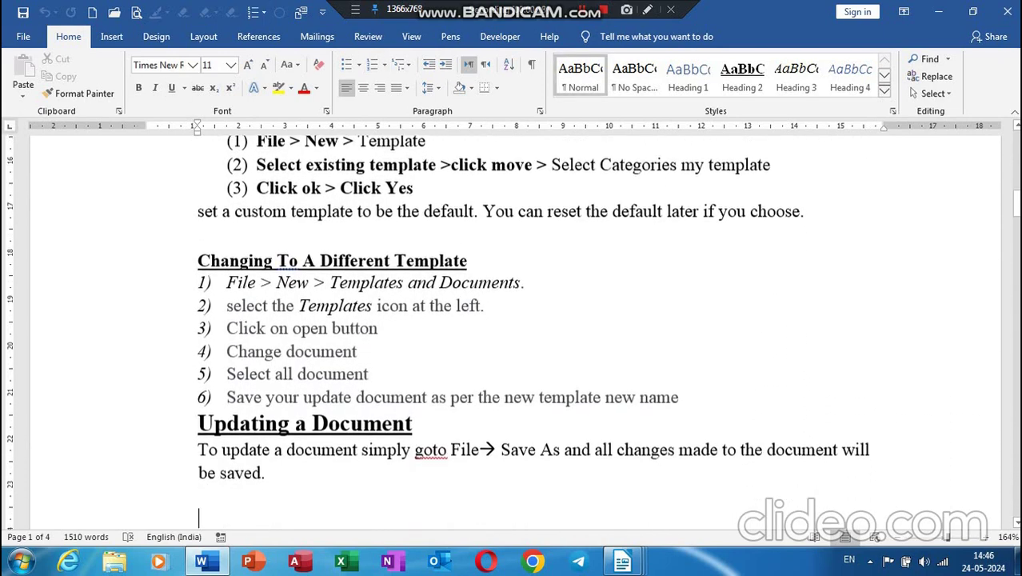
key(Down)
key(alt+Tab)
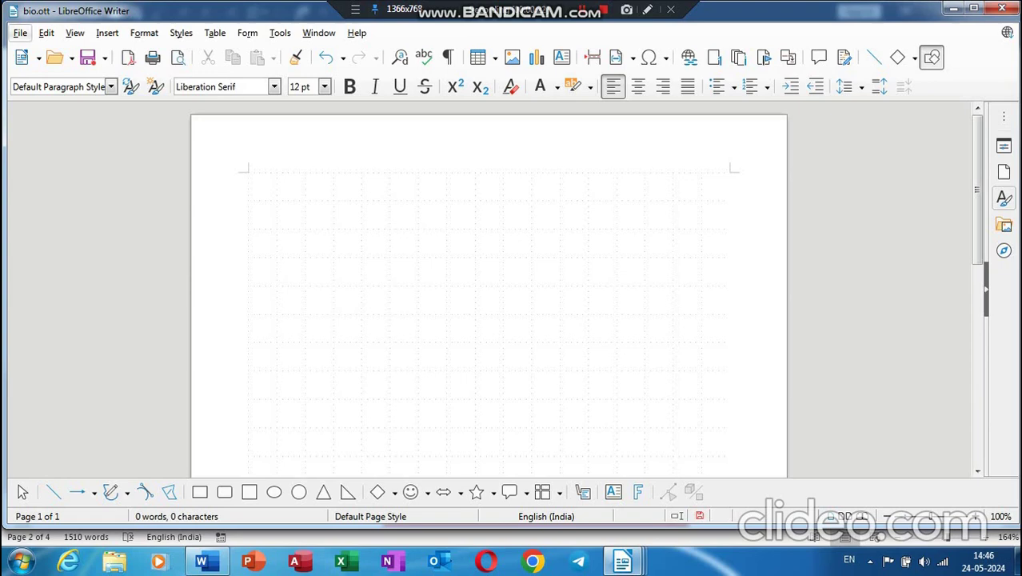
- Filter Templates to Business Correspondence and create a document from Modern business letter serif
click(20, 33)
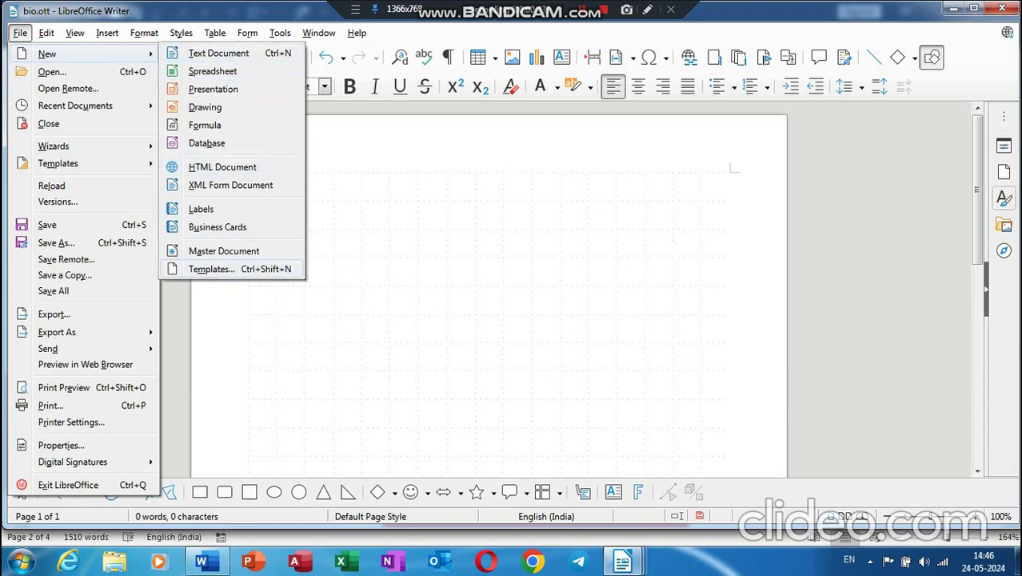
key(Escape)
key(Escape)
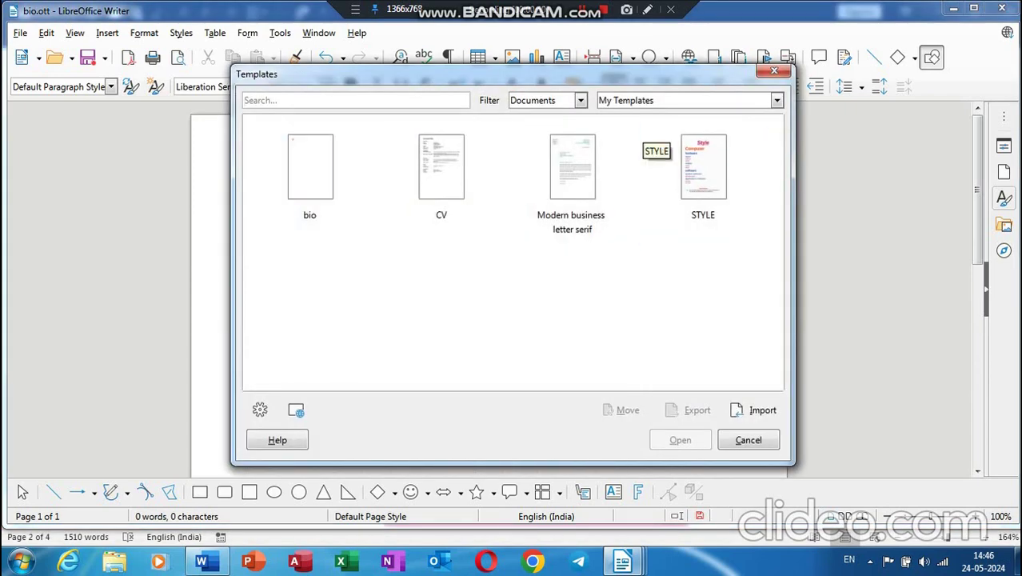
click(704, 100)
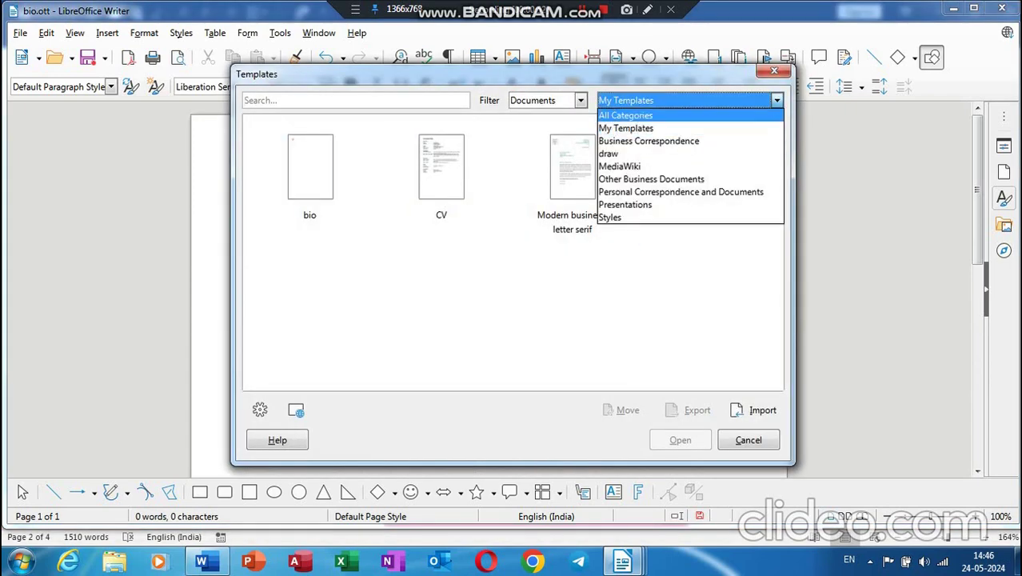
click(625, 116)
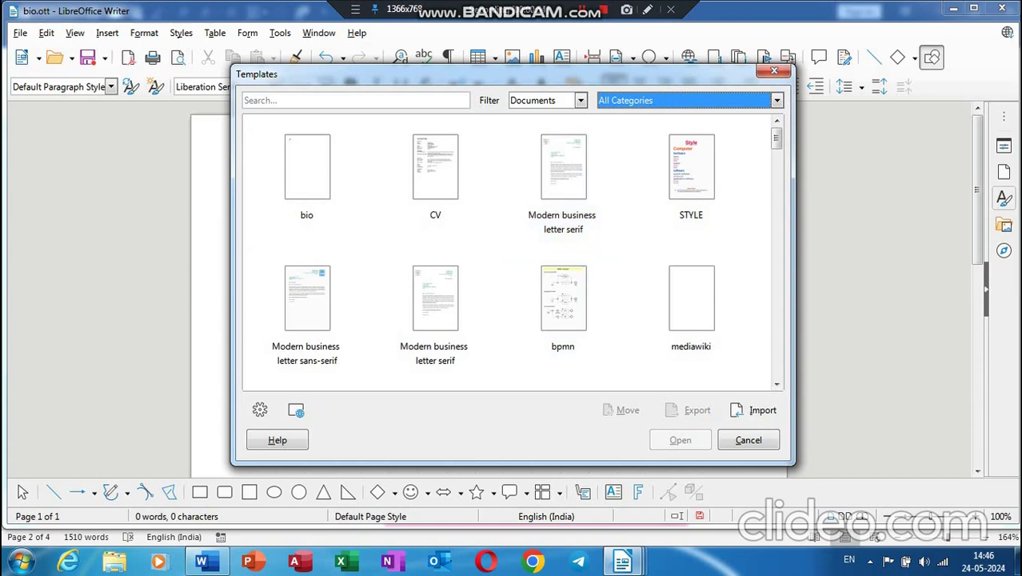
click(703, 100)
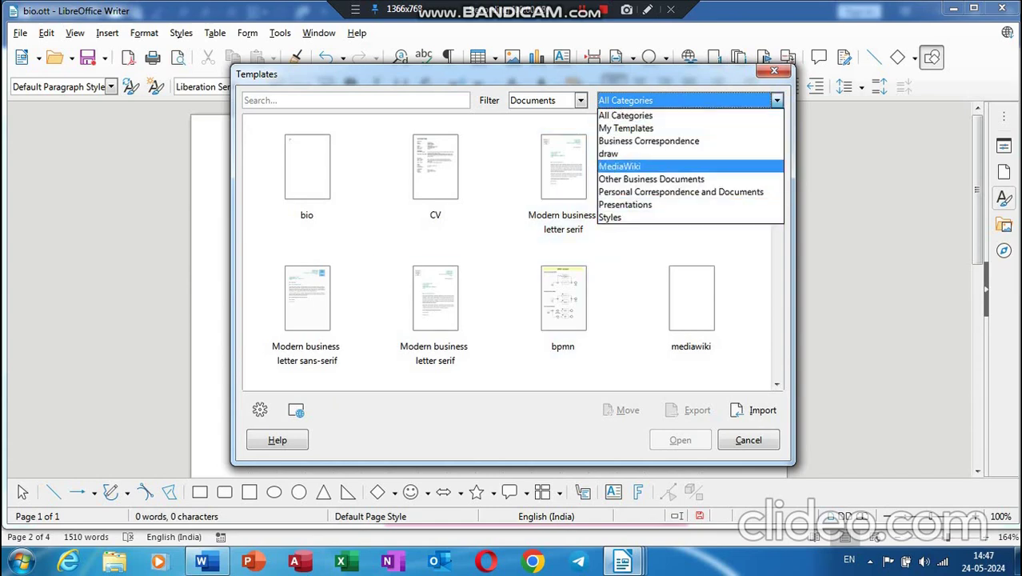
click(648, 141)
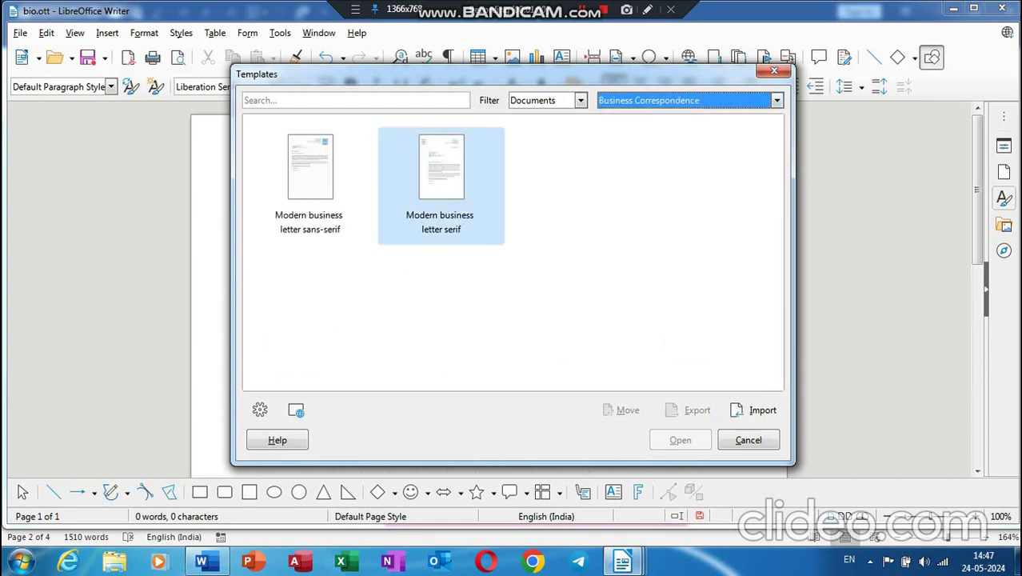
double_click(436, 211)
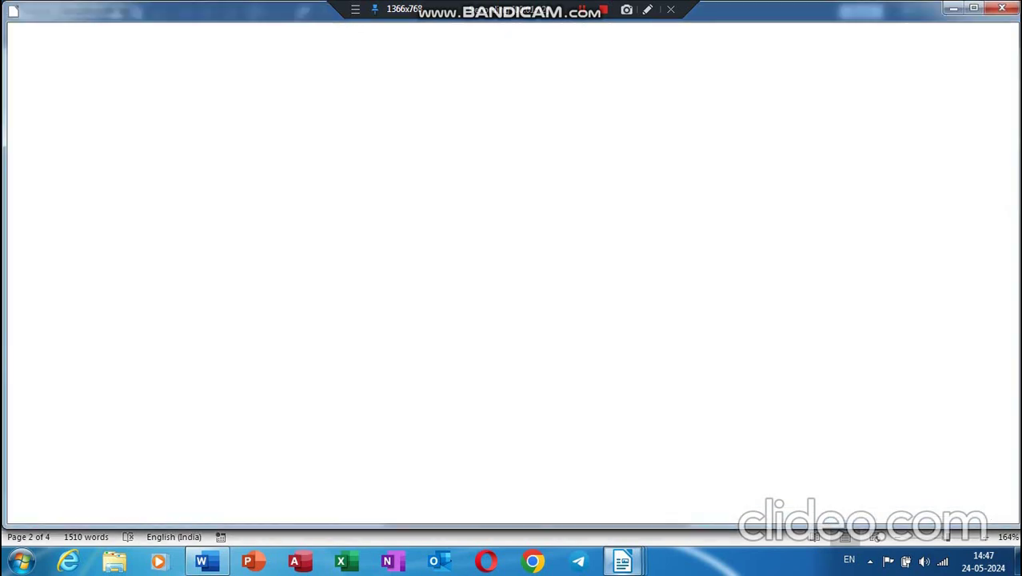
- Skim the new letter, then list My Templates (bio, CV, letter, STYLE) in the Templates dialog
key(Down)
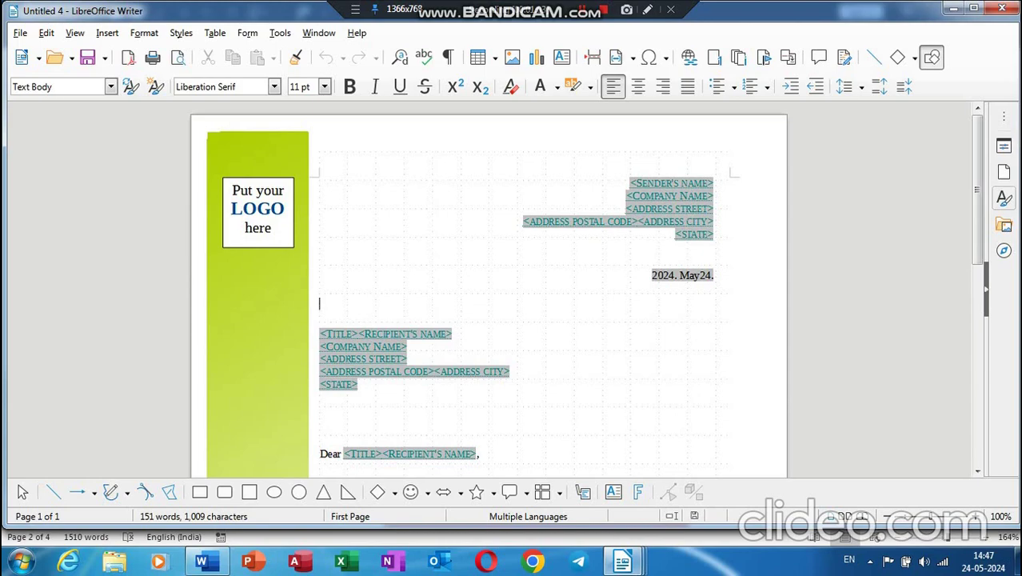
key(ctrl+End)
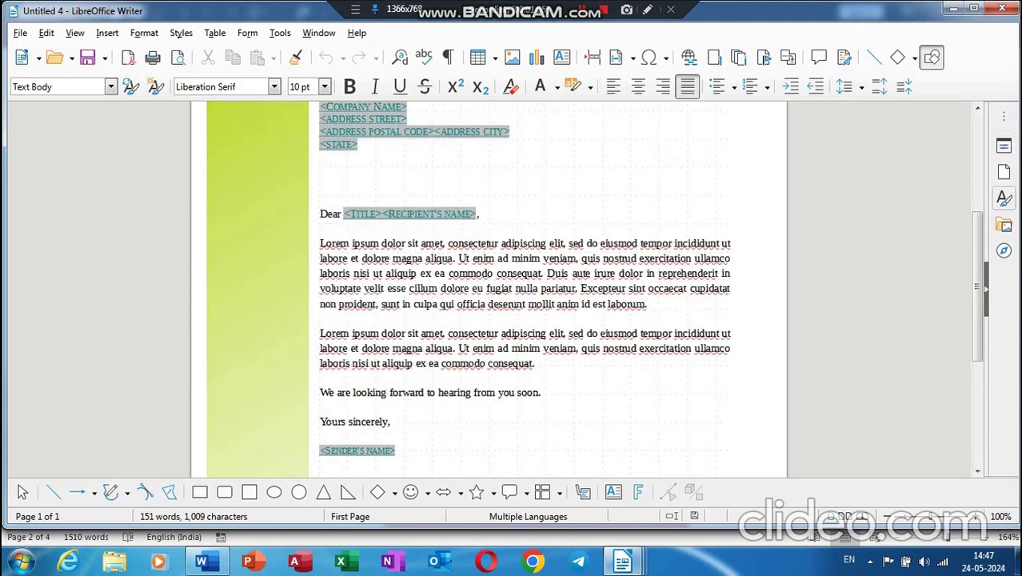
key(alt+f)
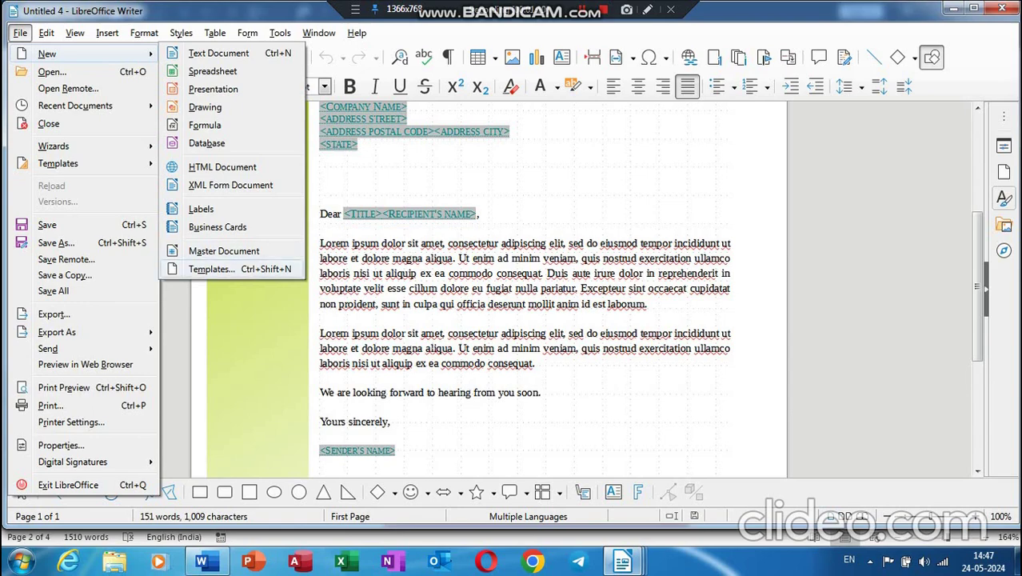
key(Return)
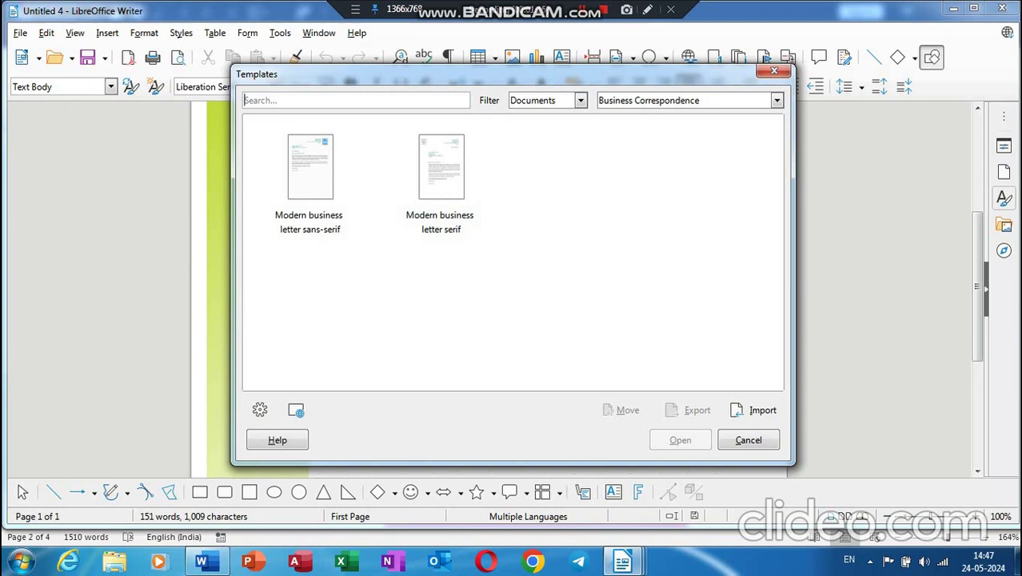
click(776, 100)
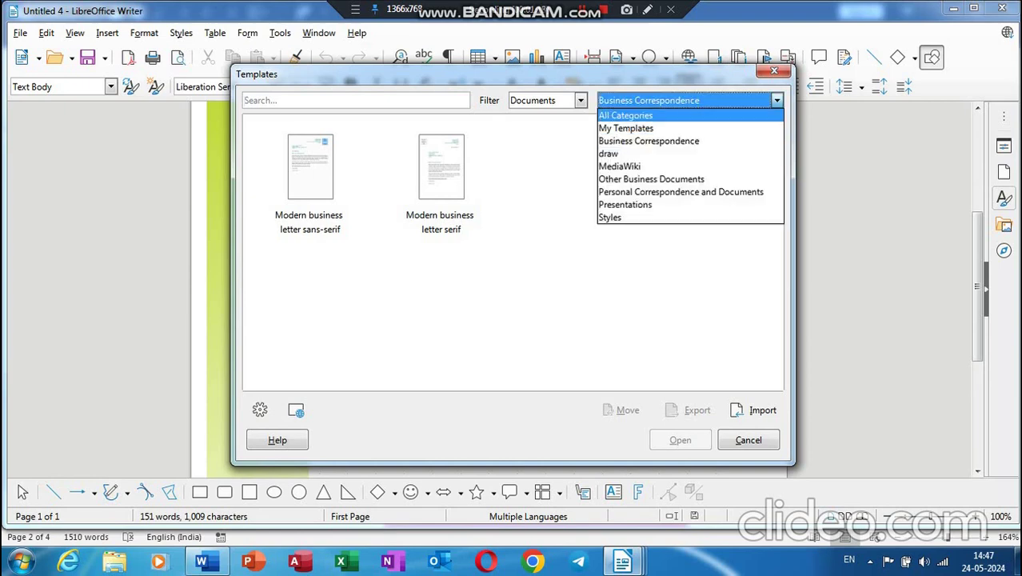
click(625, 128)
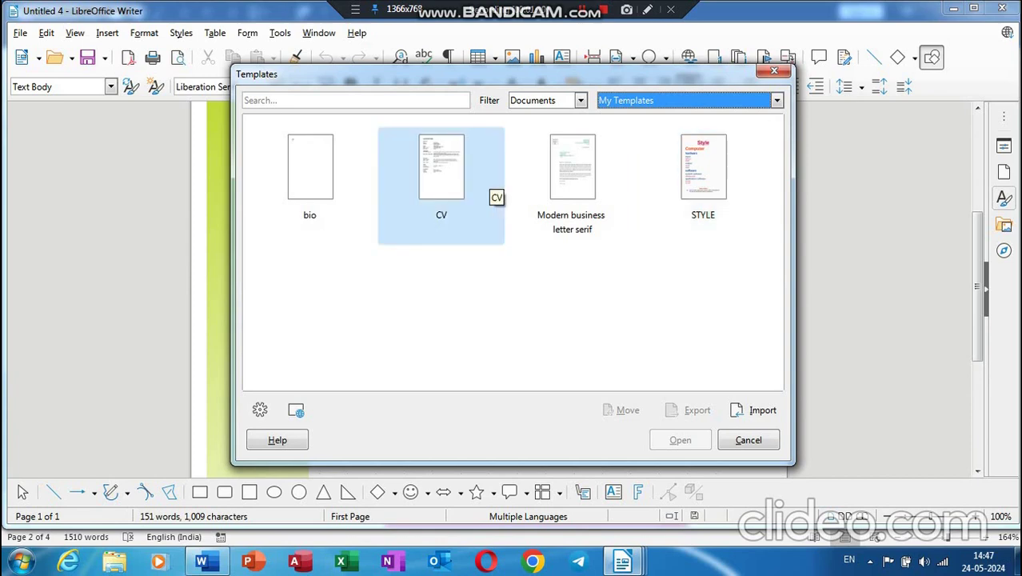
- Create a new document from the CV template and look over its table and heading
double_click(442, 196)
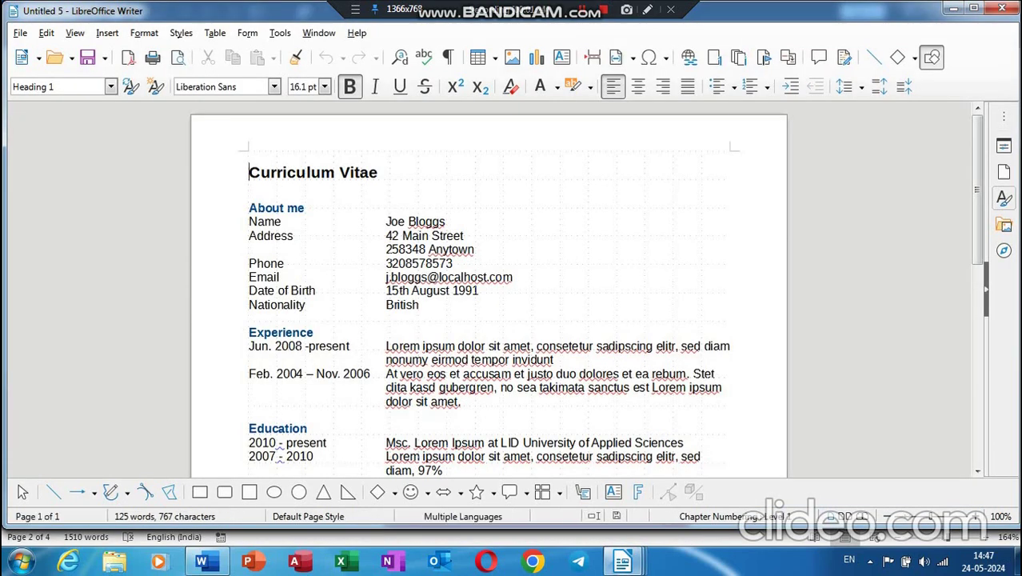
click(385, 318)
scroll(487, 320, down, 5)
click(386, 336)
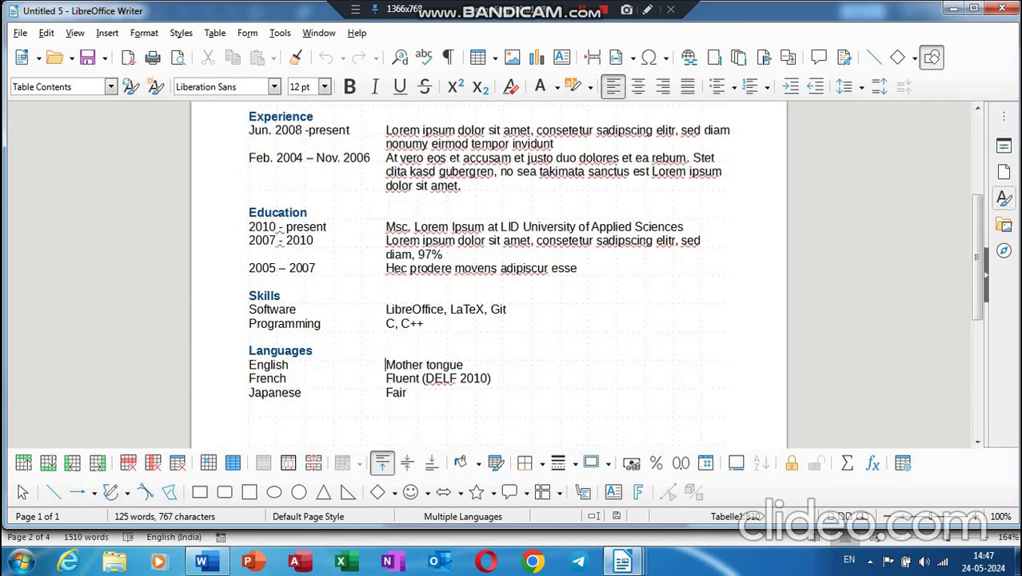
click(249, 406)
key(Up)
key(Up)
key(Up)
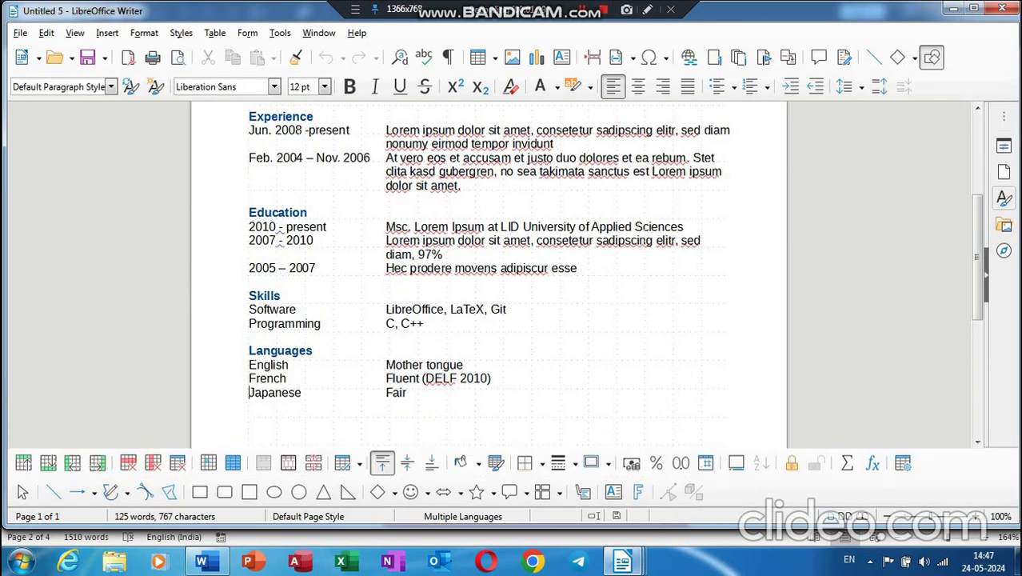
key(Up)
key(Up)
key(Up)
key(Up)
key(Up)
key(Up)
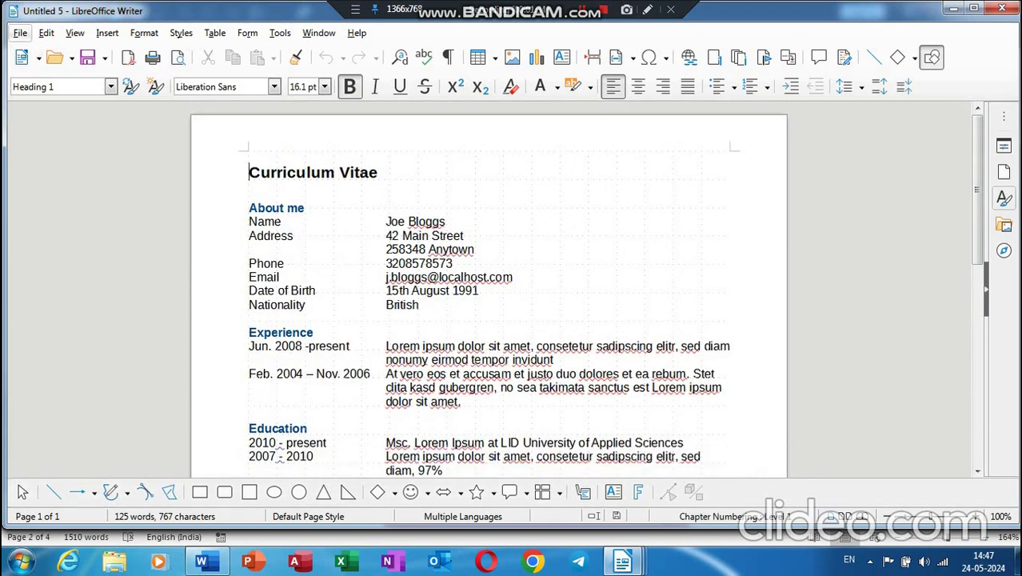
- Browse template categories, then open Modern business letter serif from Business Correspondence
click(20, 33)
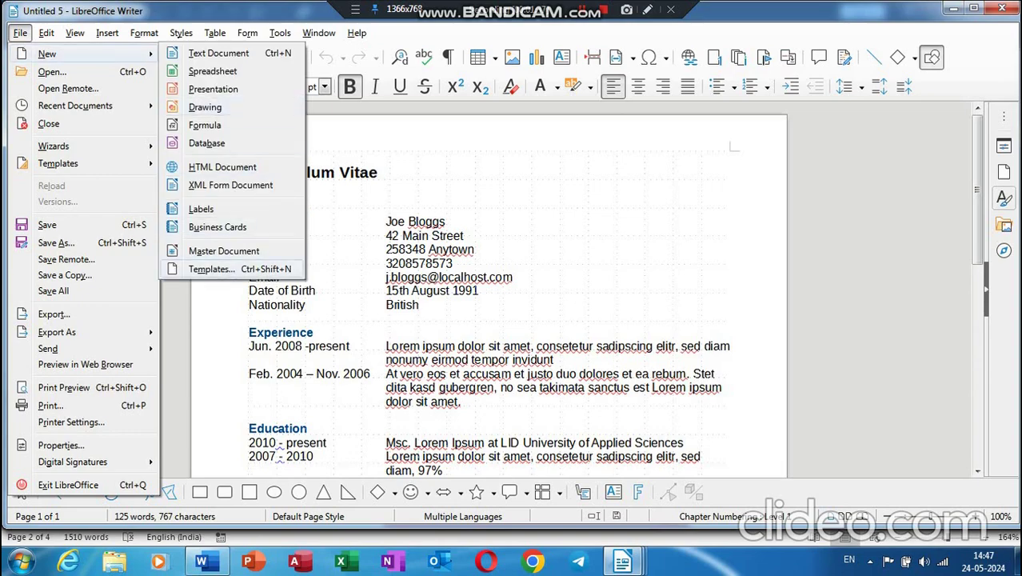
click(212, 268)
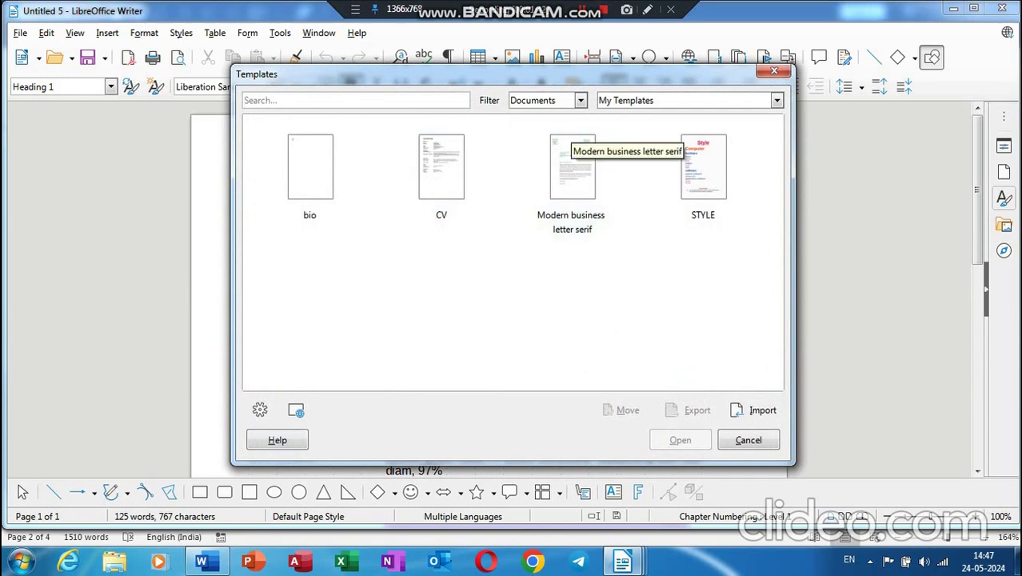
click(672, 100)
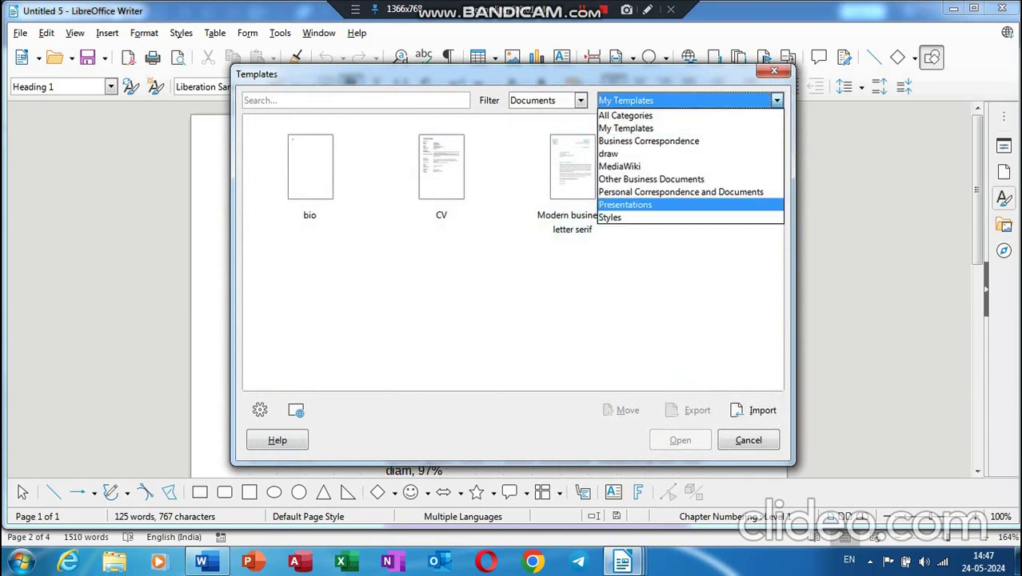
click(625, 205)
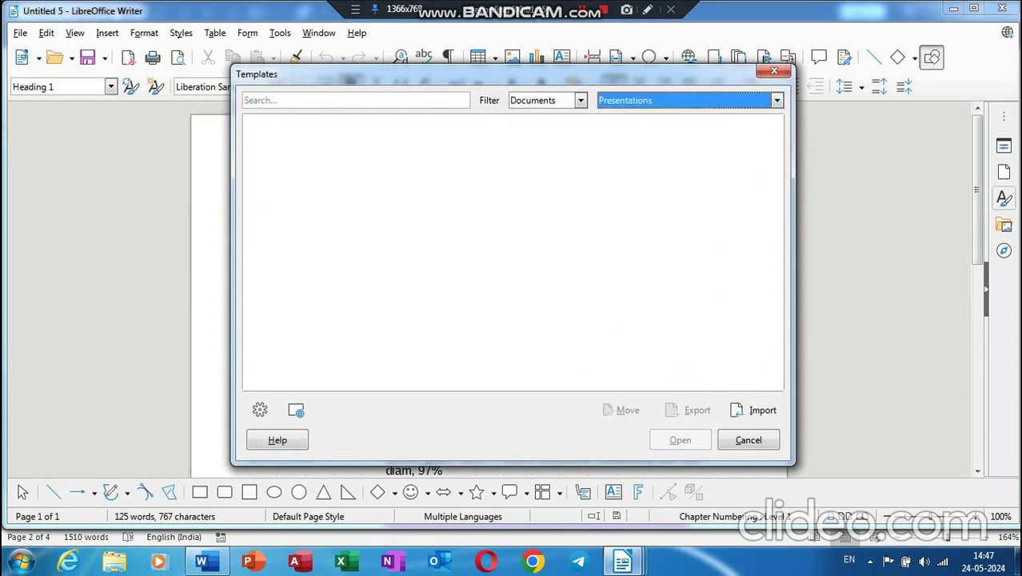
click(687, 100)
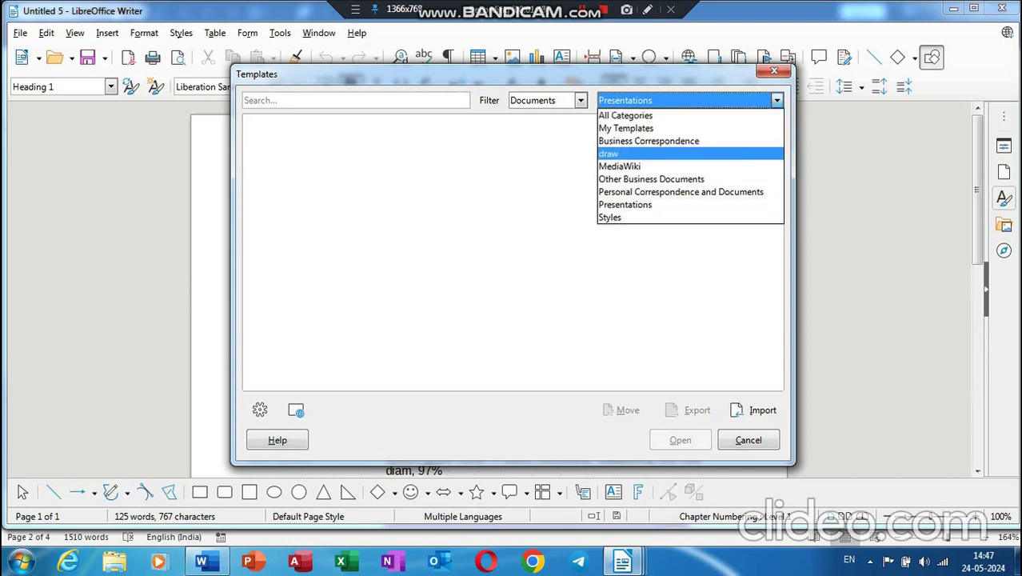
click(627, 166)
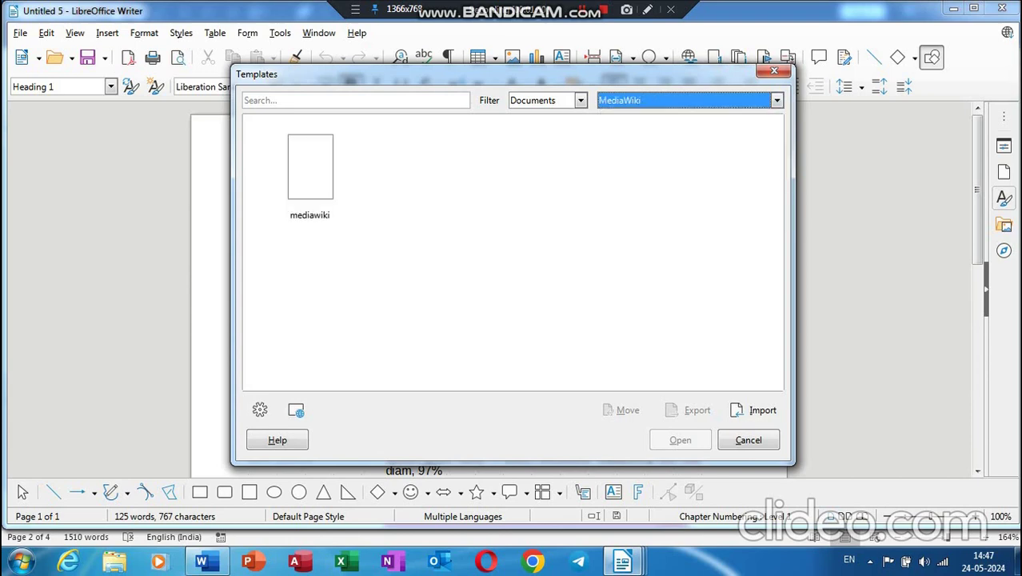
click(687, 100)
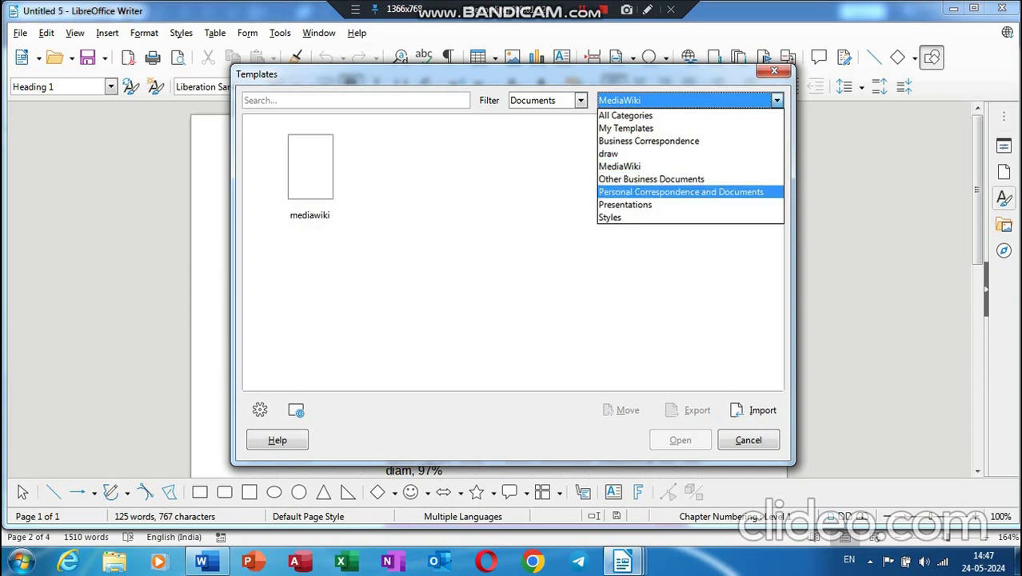
click(648, 141)
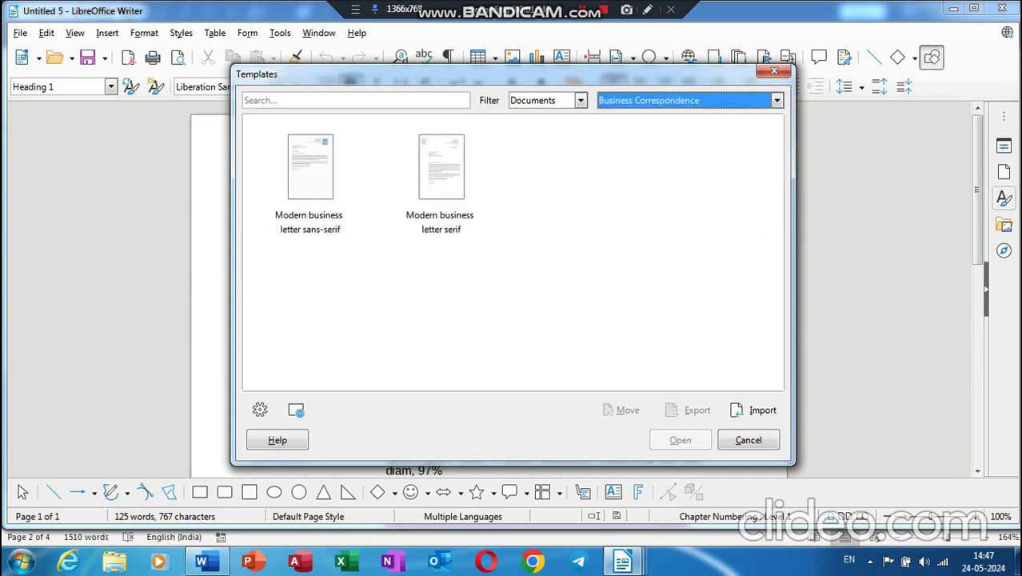
click(440, 168)
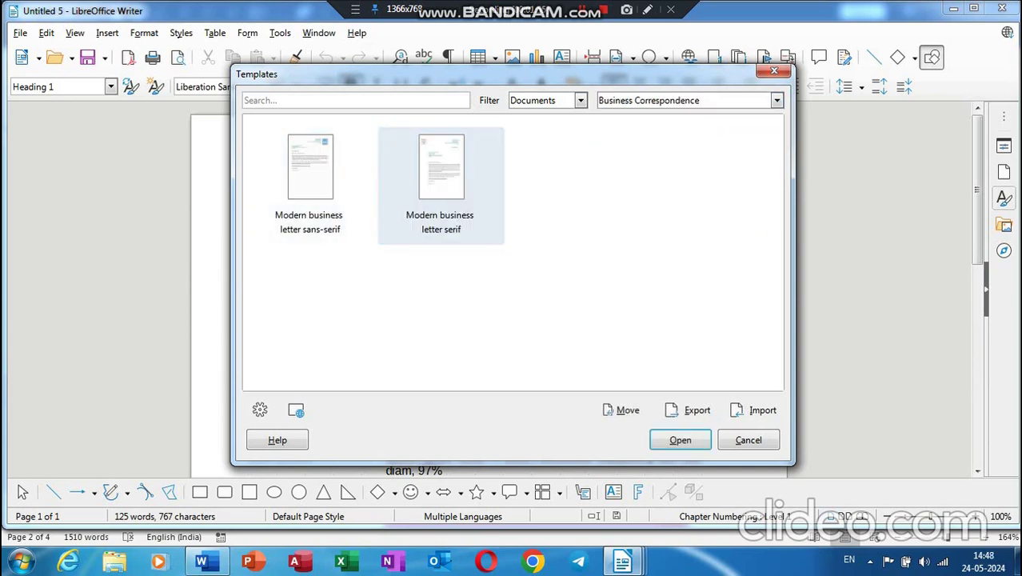
click(441, 184)
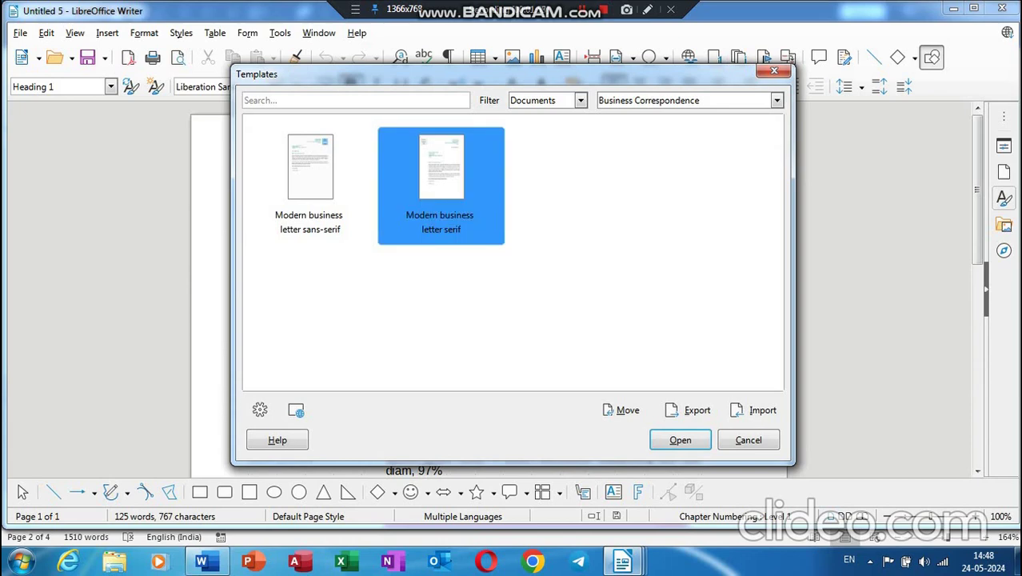
click(679, 440)
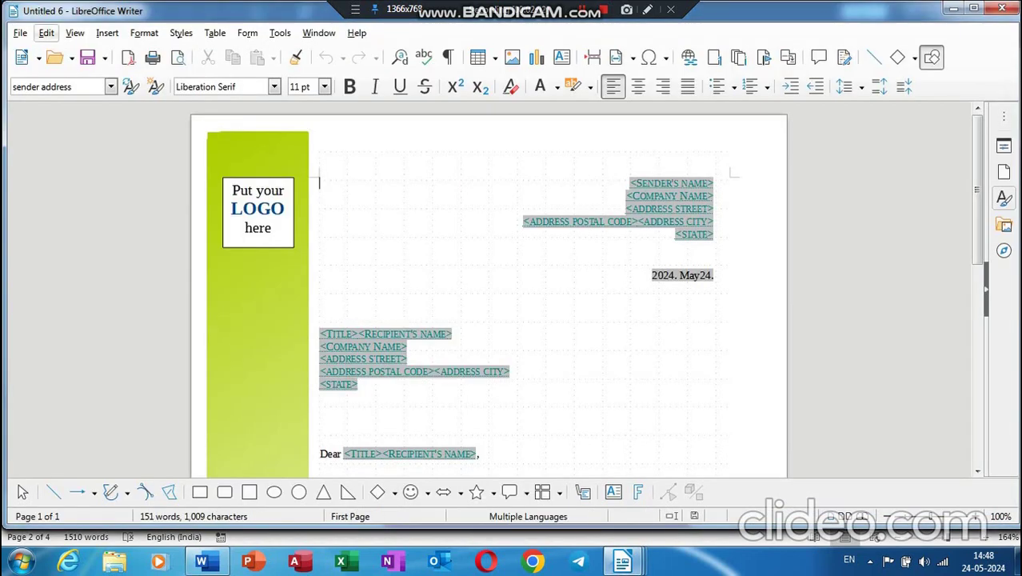
- Open bio.ott directly from the user template folder via Open Template
click(20, 32)
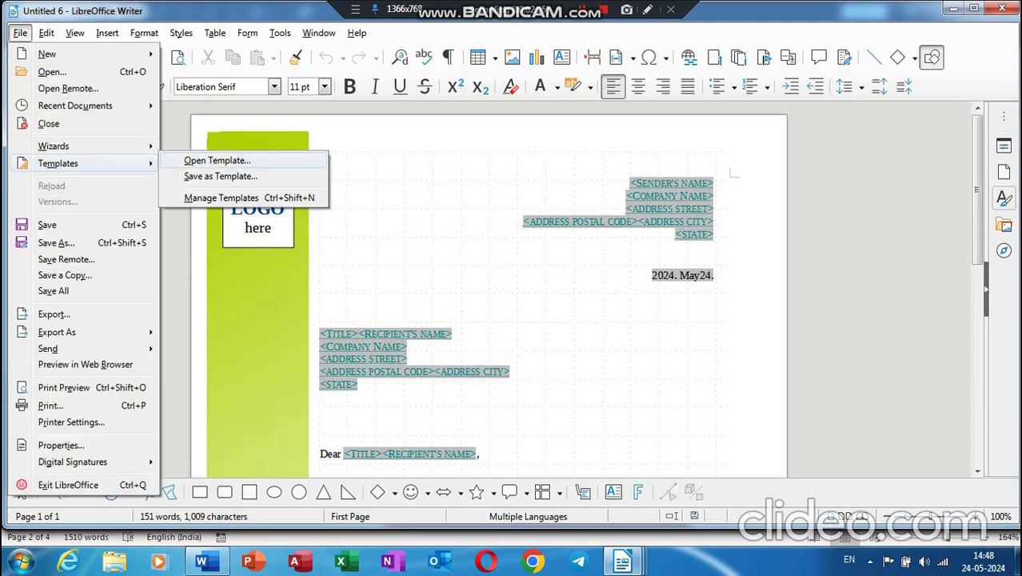
click(216, 160)
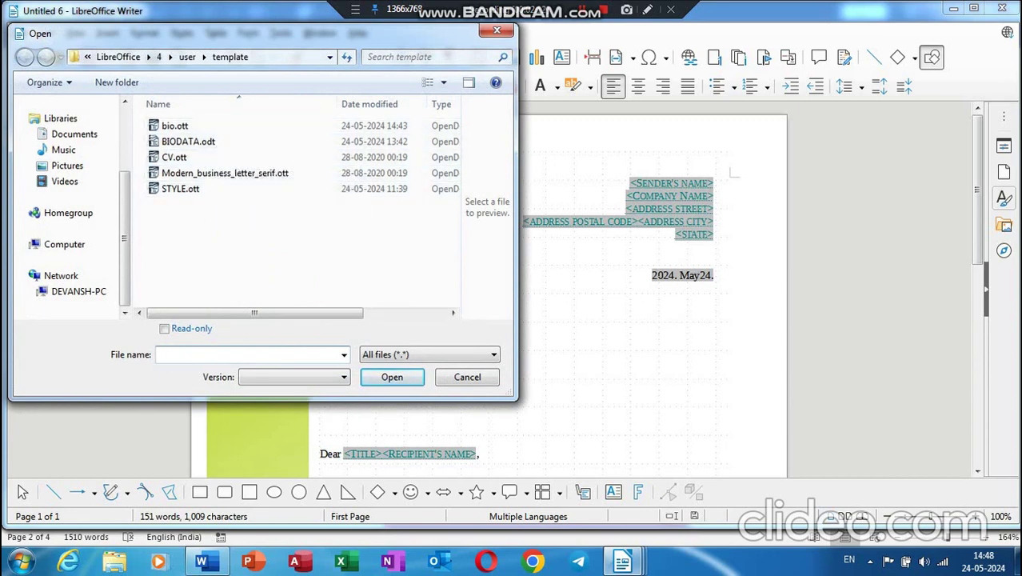
double_click(174, 126)
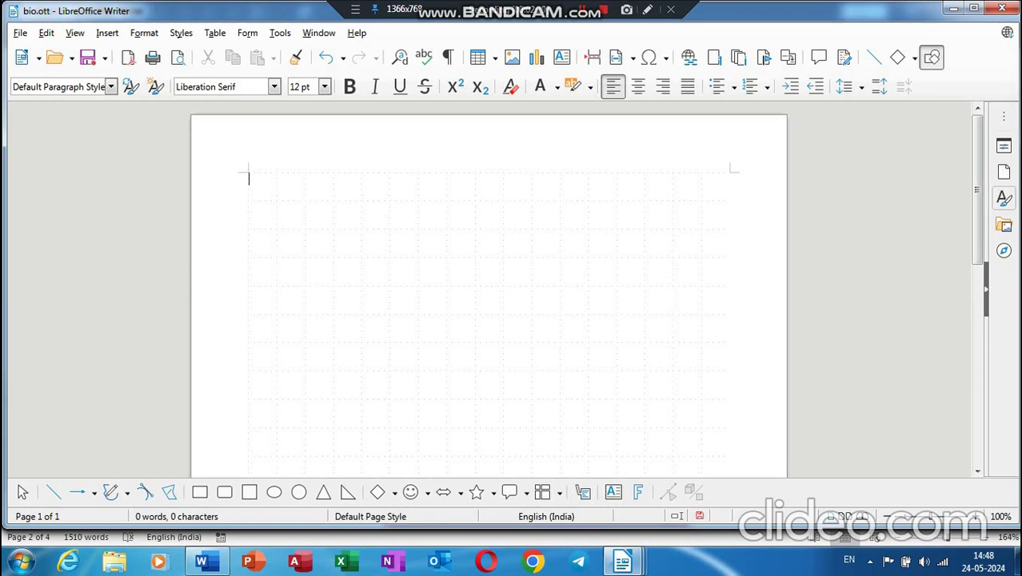
- Create a document from the business card template under All Categories, accepting the link update
key(ctrl+shift+n)
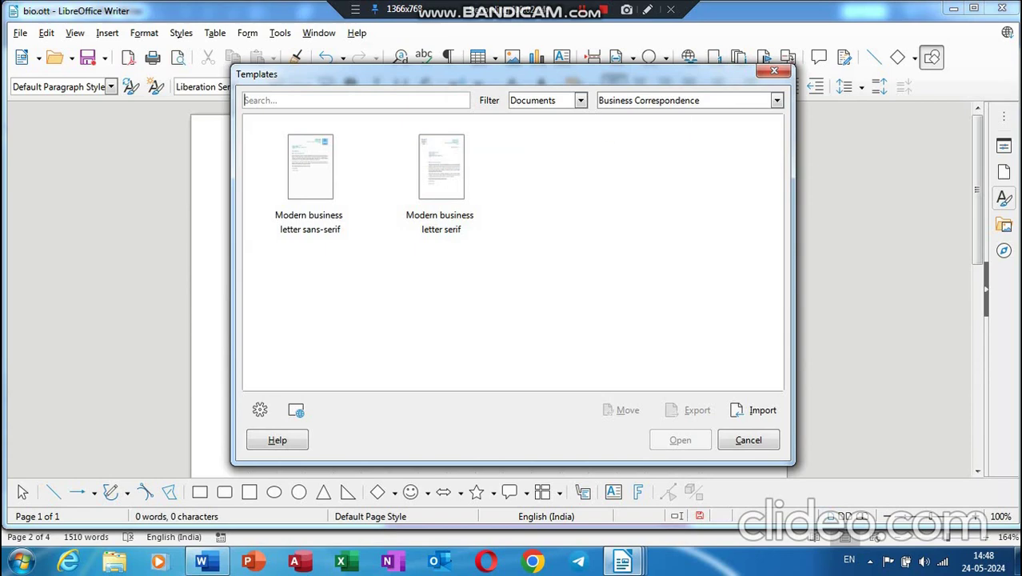
click(639, 101)
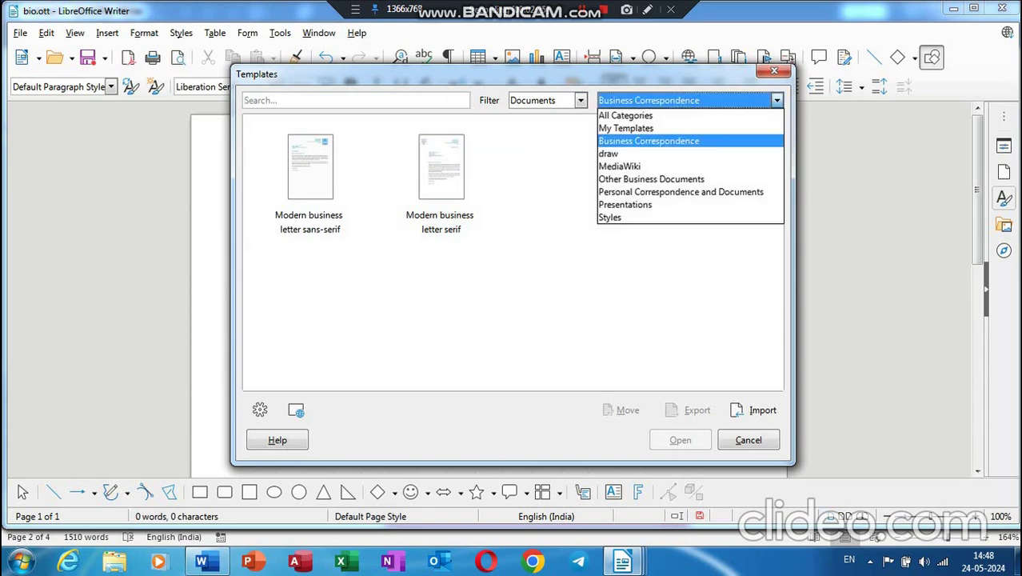
click(626, 115)
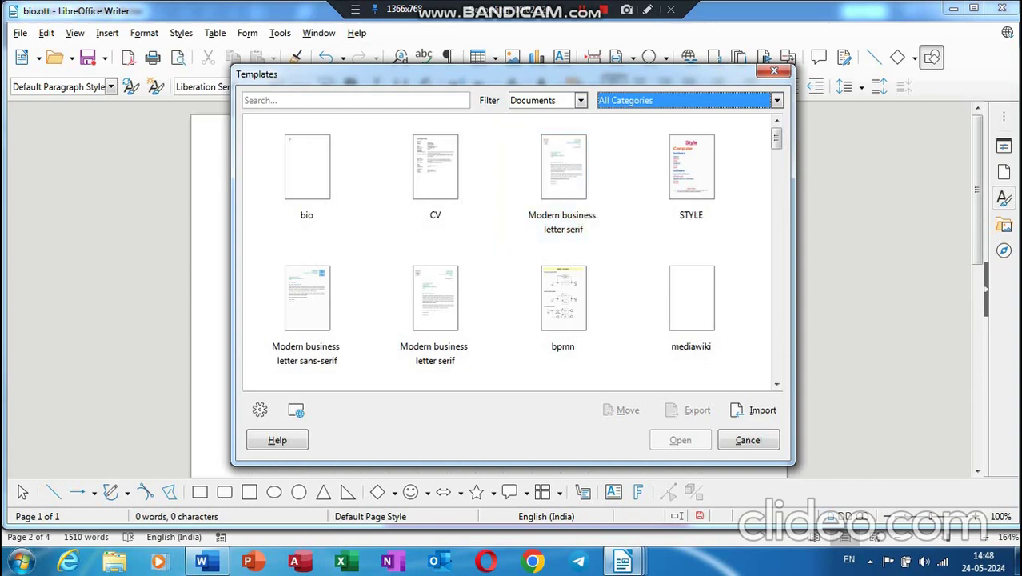
scroll(511, 252, down, 1)
scroll(512, 252, down, 1)
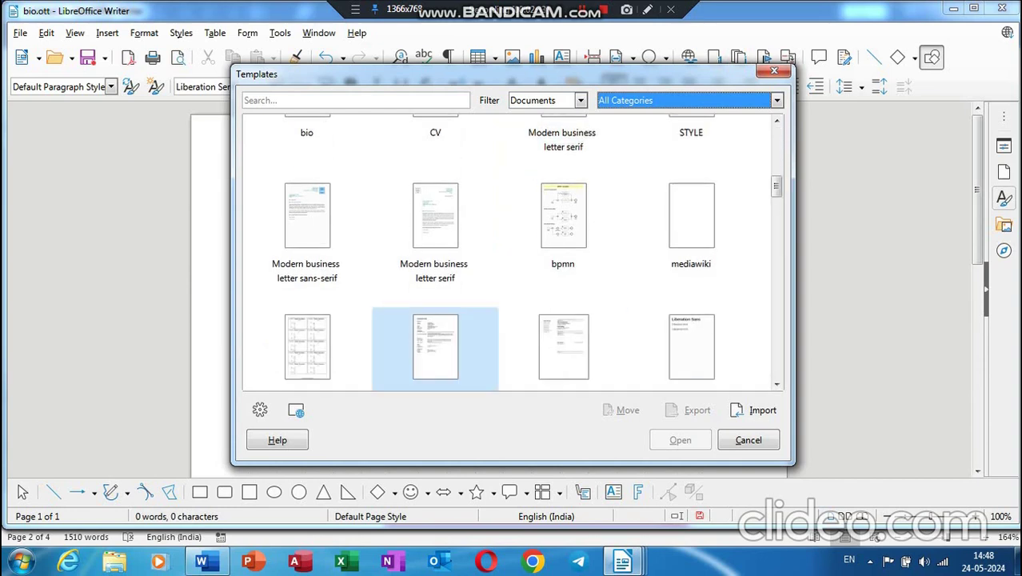
double_click(307, 347)
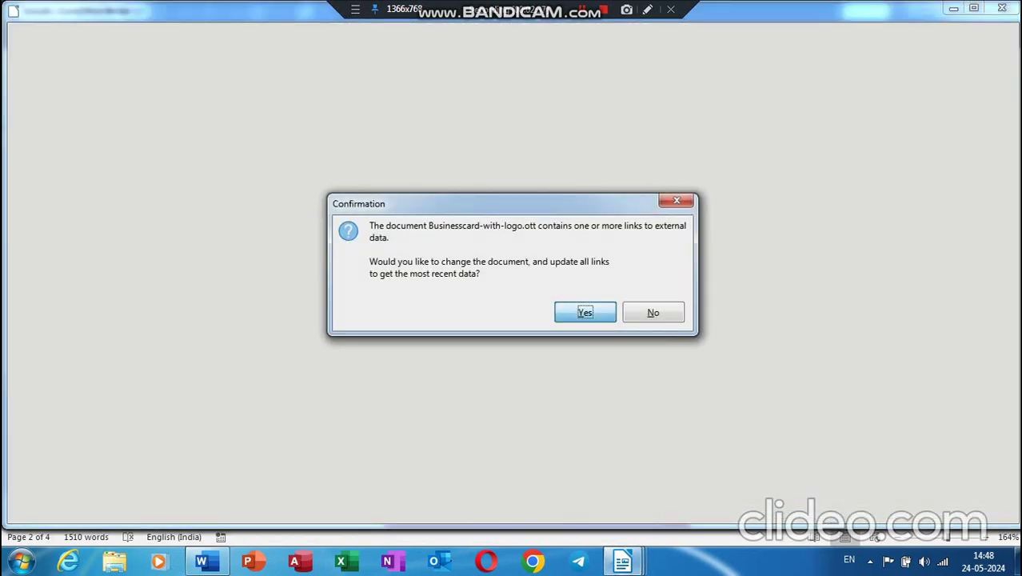
key(Return)
- Try the first card's e-mail field, then start a new blank text document
click(322, 265)
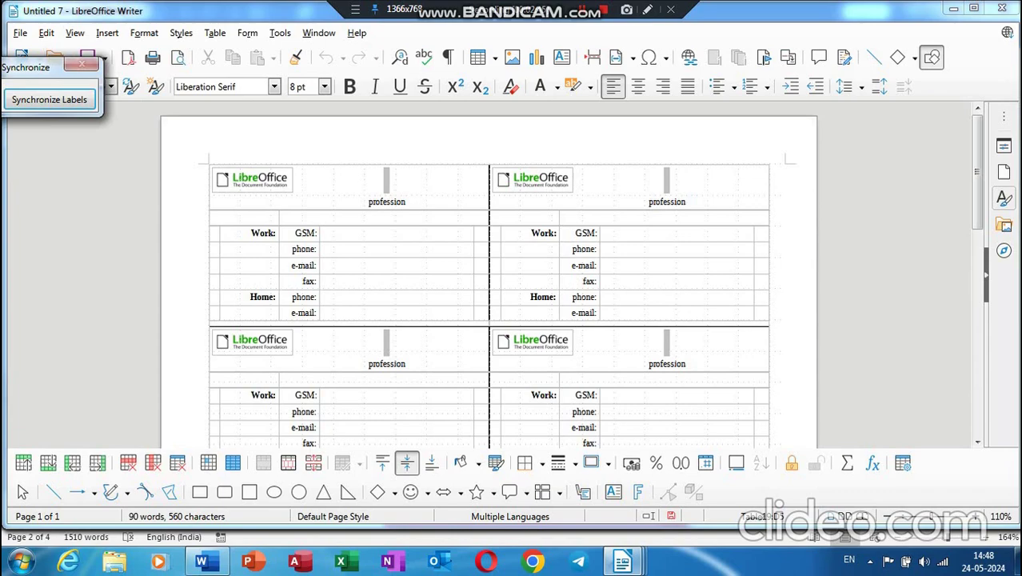
click(20, 33)
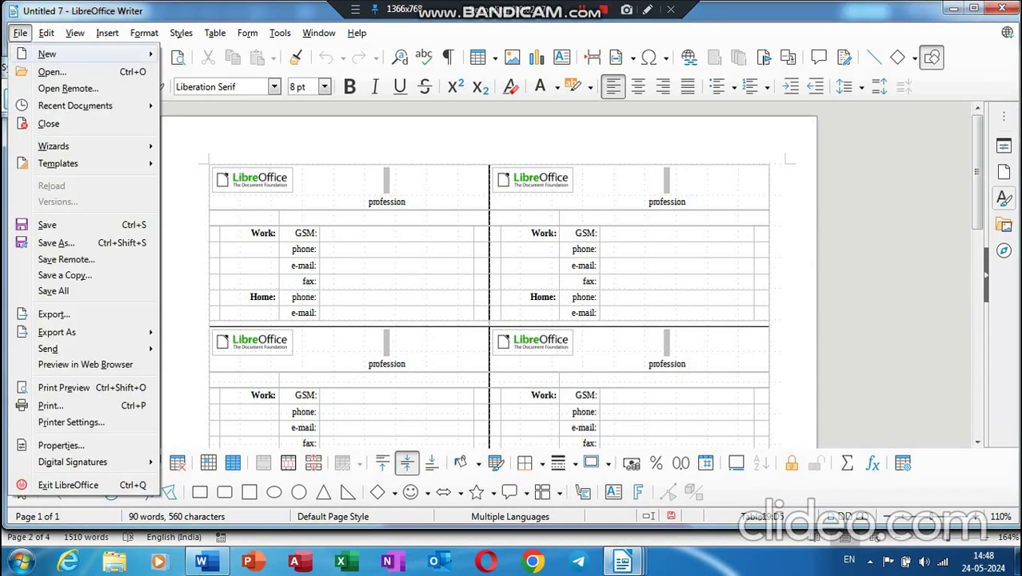
mouse_move(48, 53)
click(218, 53)
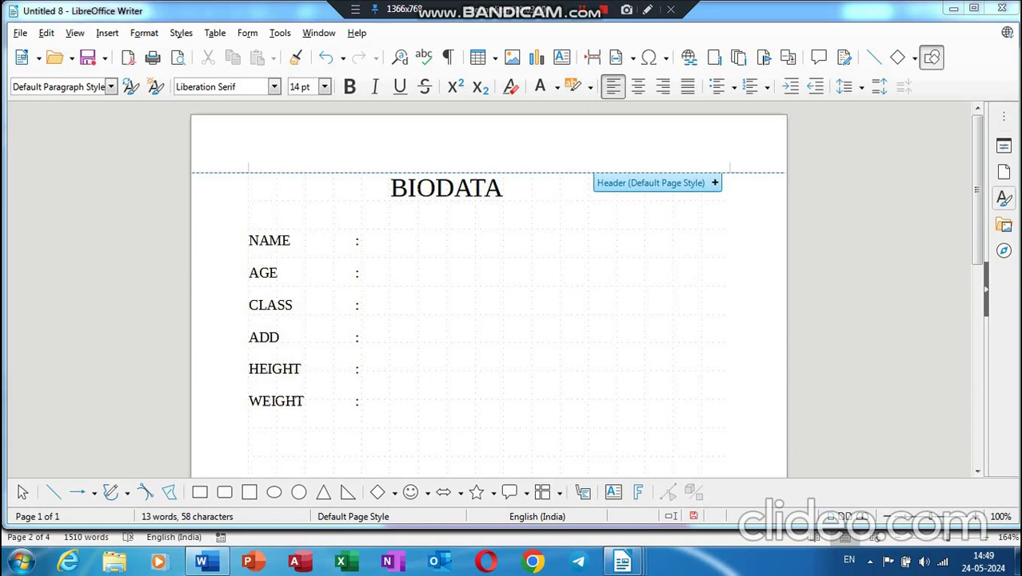
- Check the BIODATA form by placing the cursor after NAME and at the end of WEIGHT
click(360, 241)
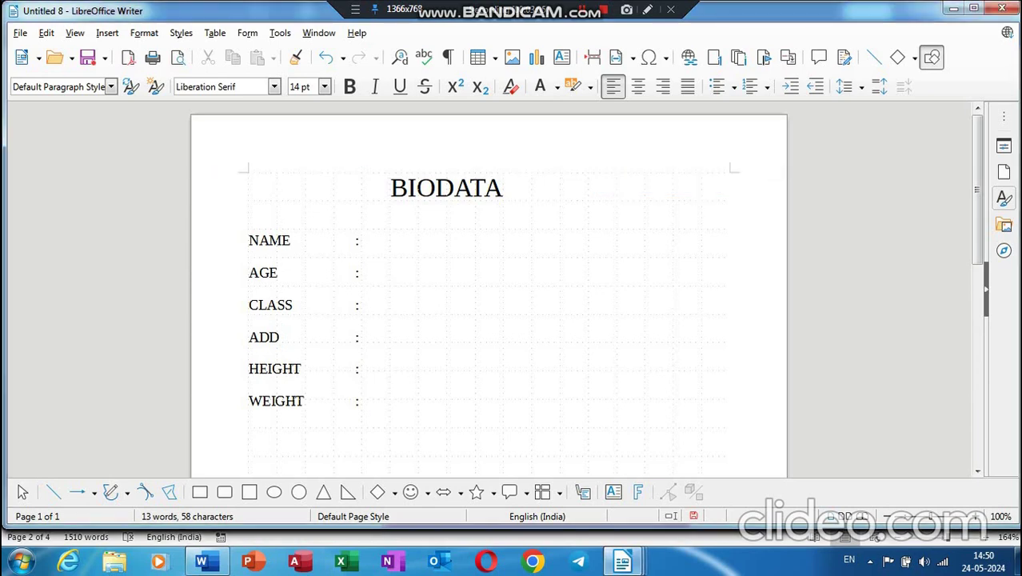
click(359, 400)
click(20, 33)
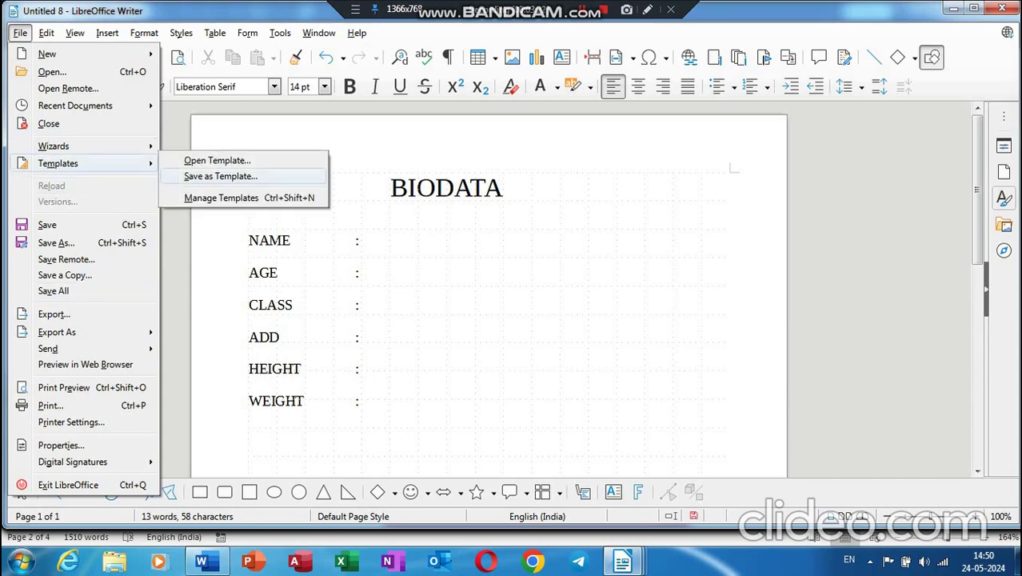
- Save the BIODATA form as a template called NAME in the My Templates category
click(220, 176)
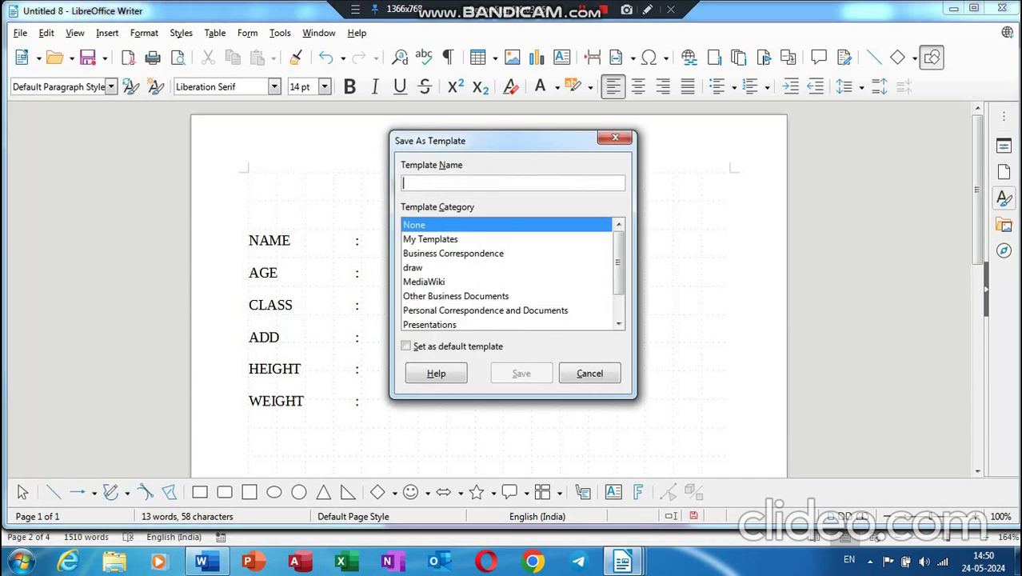
click(430, 239)
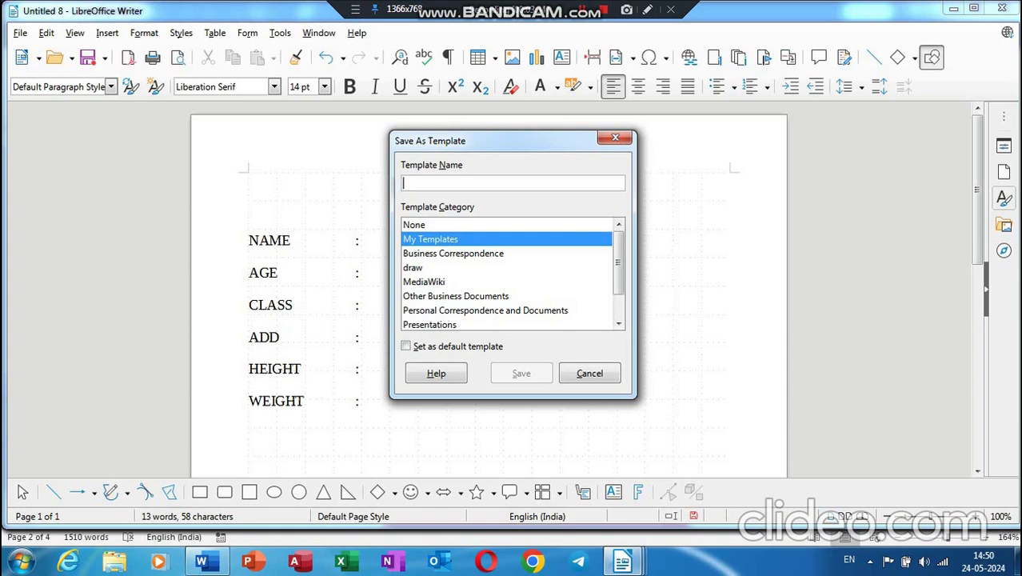
text(NAME)
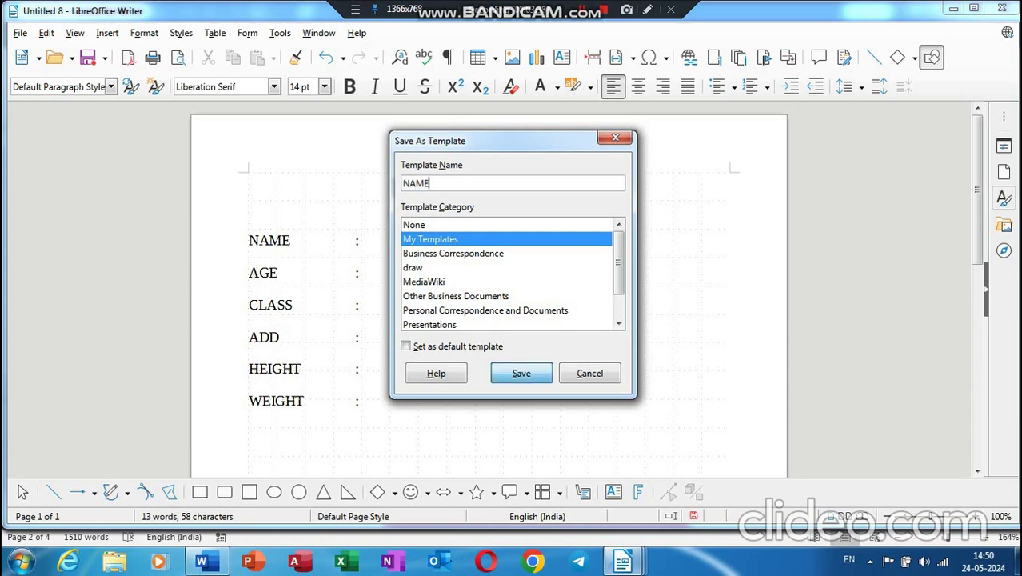
key(Return)
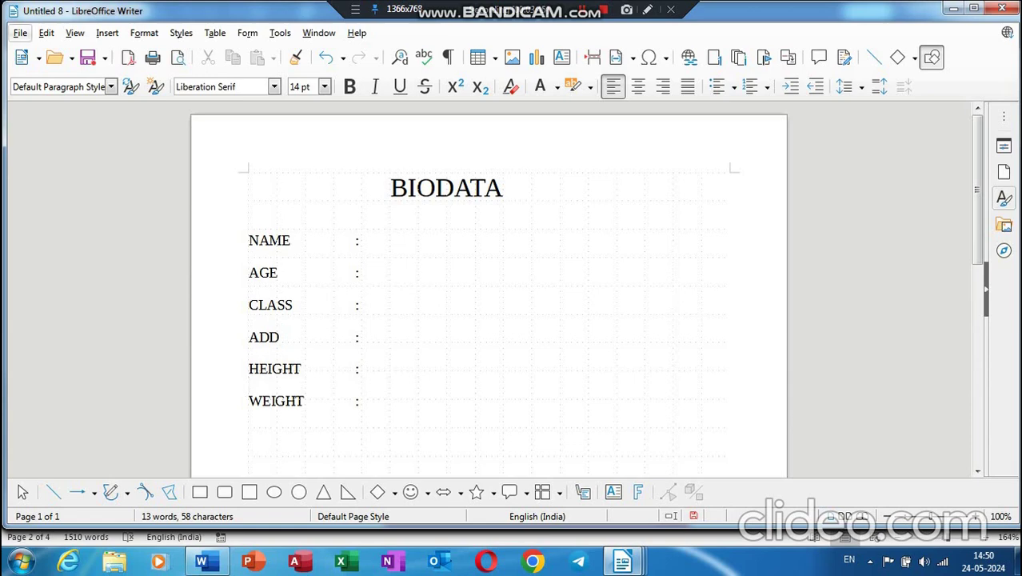
click(20, 32)
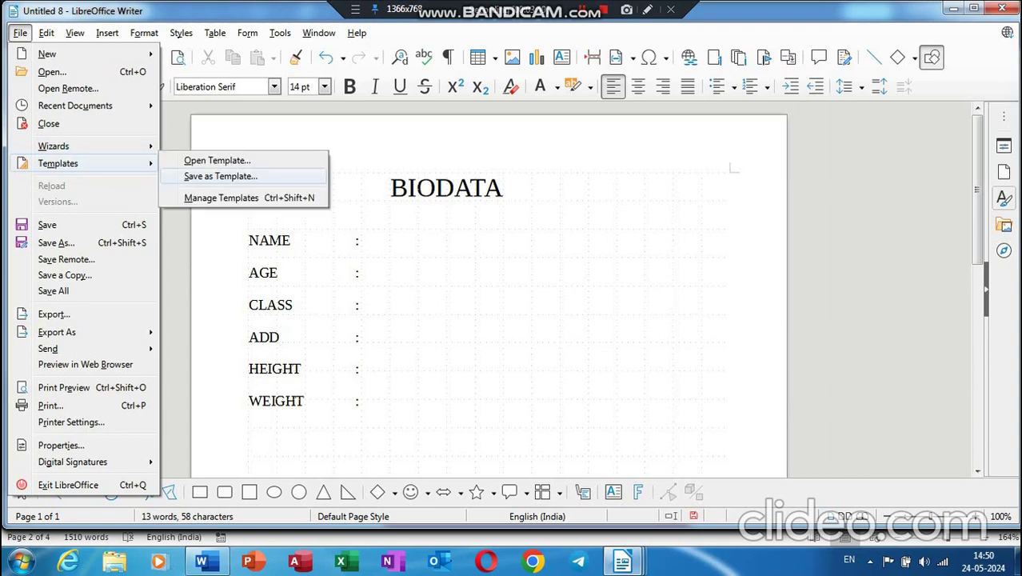
- Open the NAME.ott template and enter the student's name after NAME
click(217, 159)
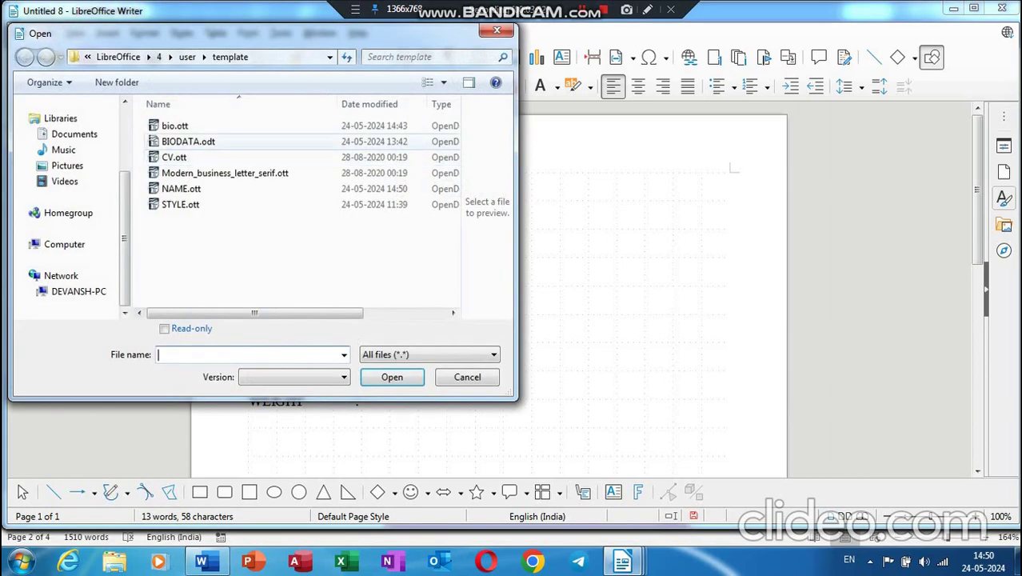
click(183, 189)
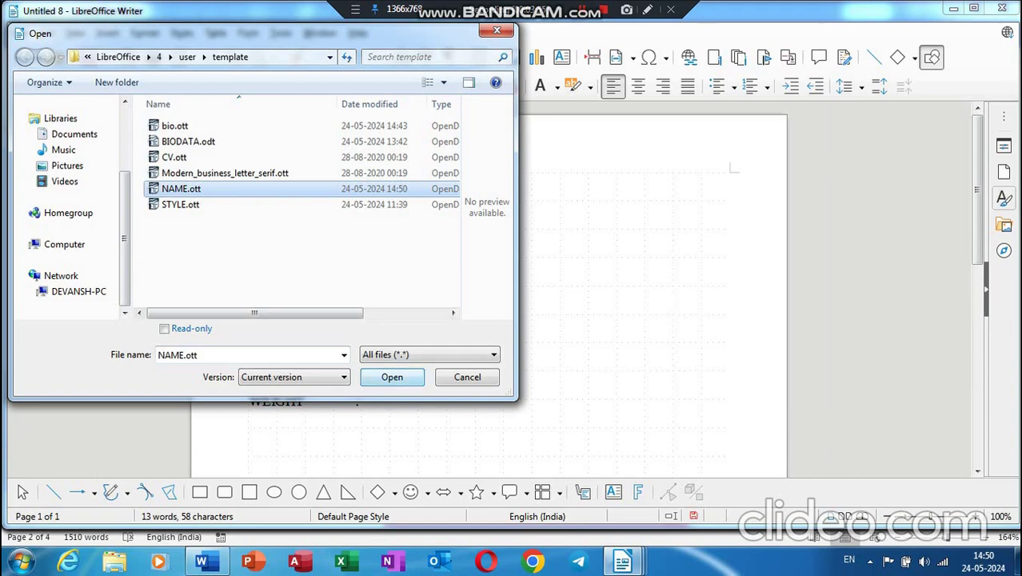
click(392, 376)
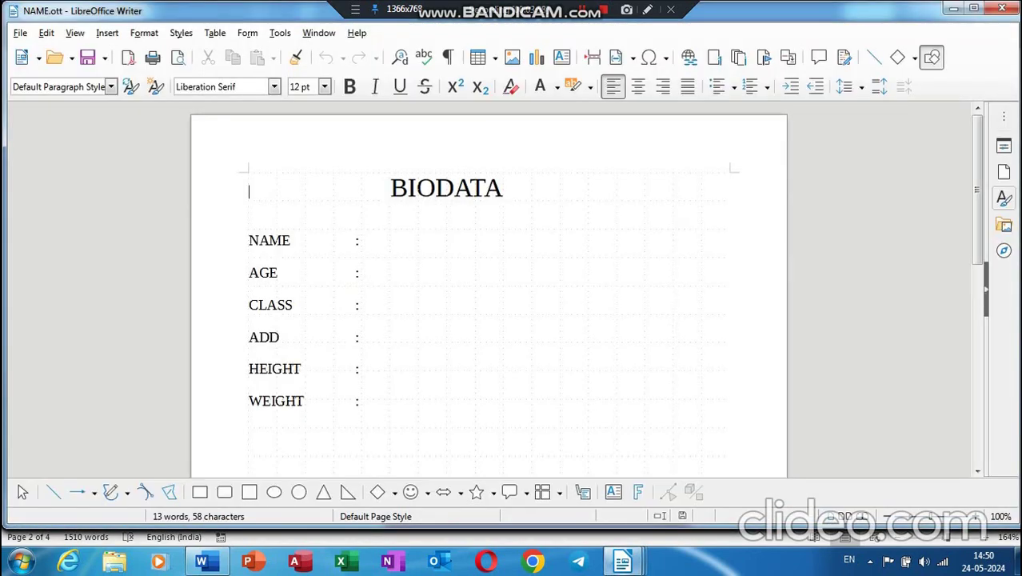
click(361, 240)
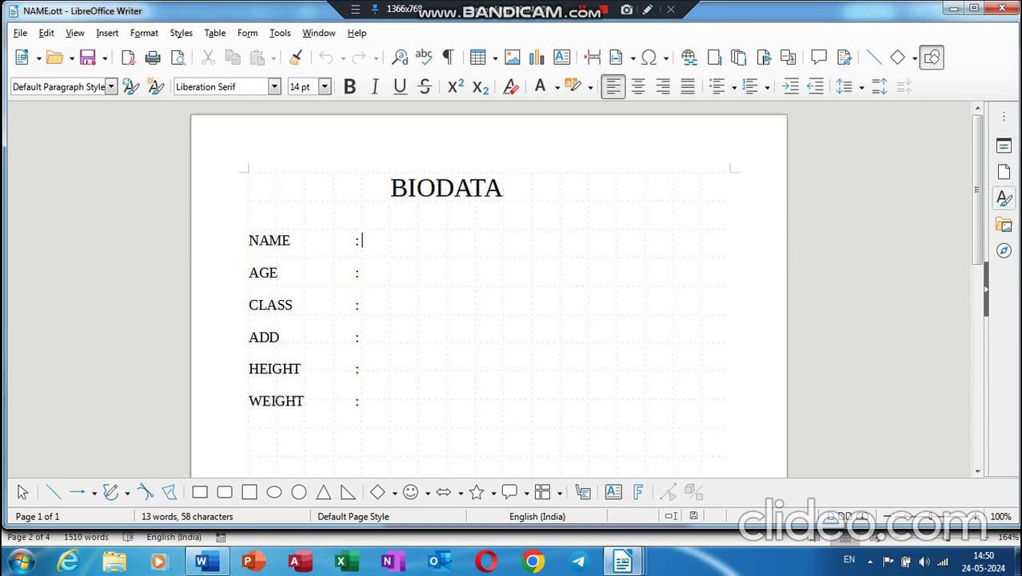
text(VIJA)
text(Y)
- Fill in AGE as 12 and CLASS as 7
click(248, 256)
click(359, 272)
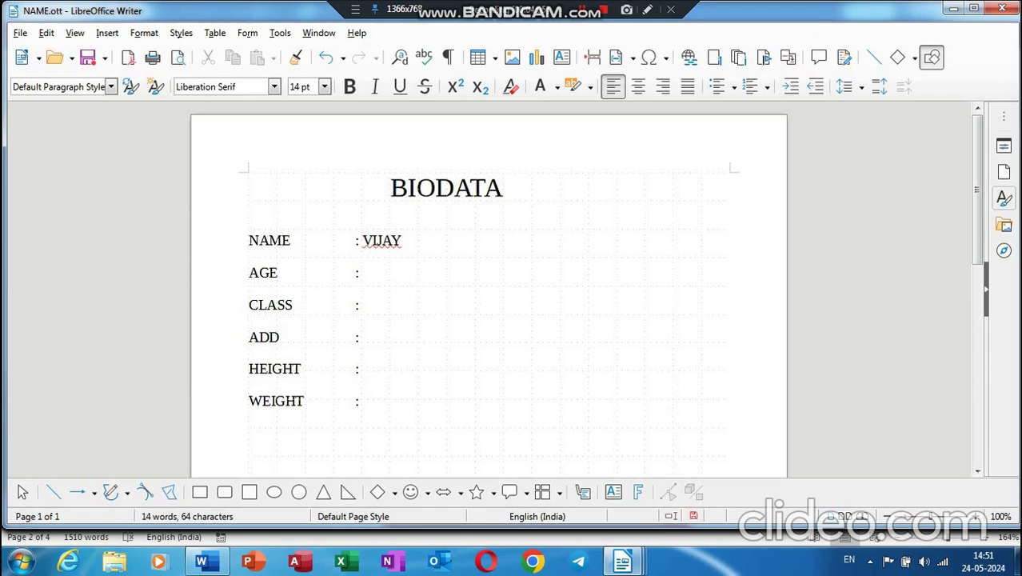
text(12)
click(249, 287)
click(360, 305)
text(1)
key(BackSpace)
text(7)
- Fill in ADD as DF, HEIGHT as 145 and WEIGHT as 40
click(248, 320)
click(360, 336)
text(DF)
click(249, 352)
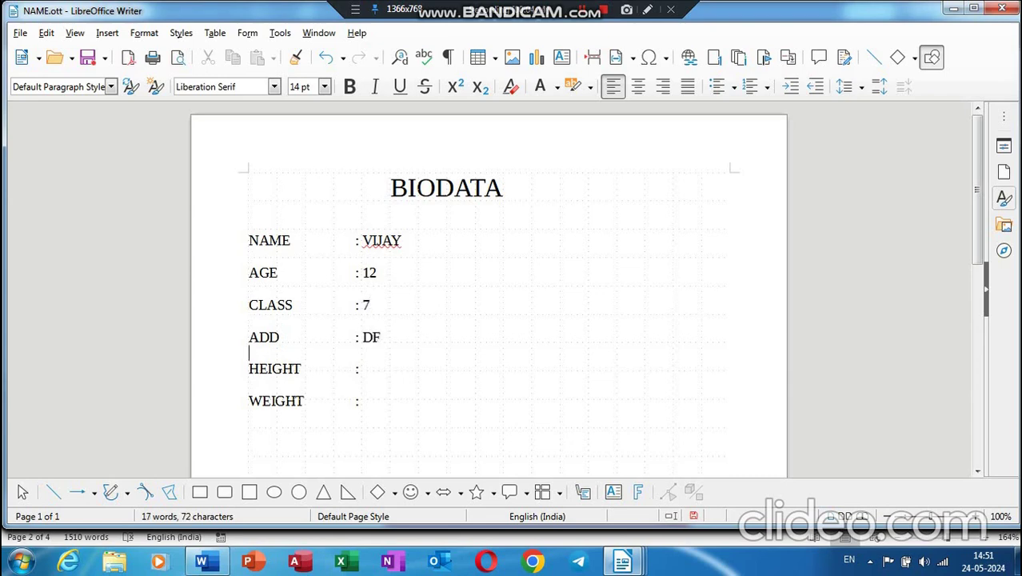
click(359, 369)
text(1)
text(45)
key(Down)
key(Down)
text(40)
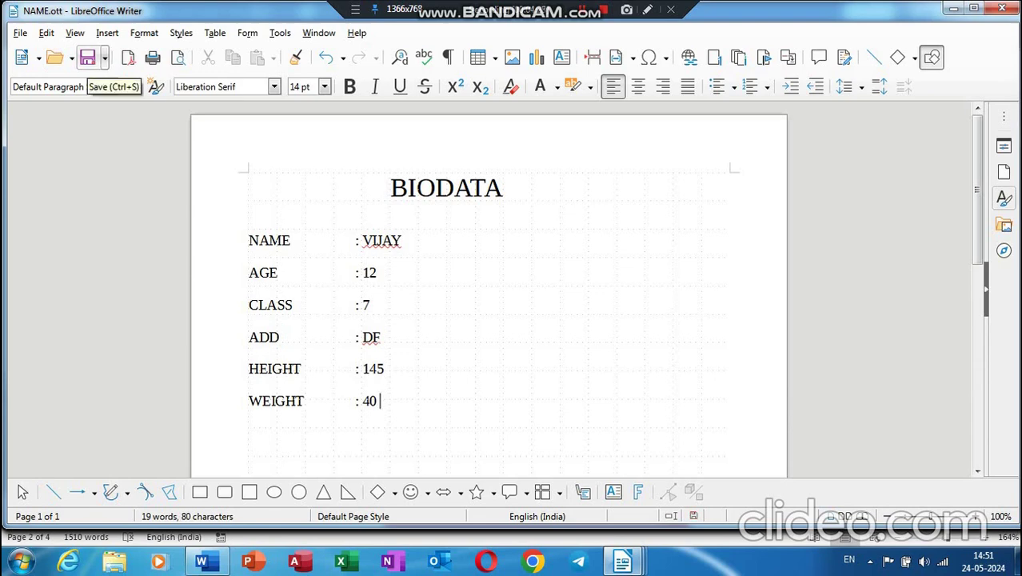
- Save the filled biodata as an .odt file named with the student's name
click(20, 32)
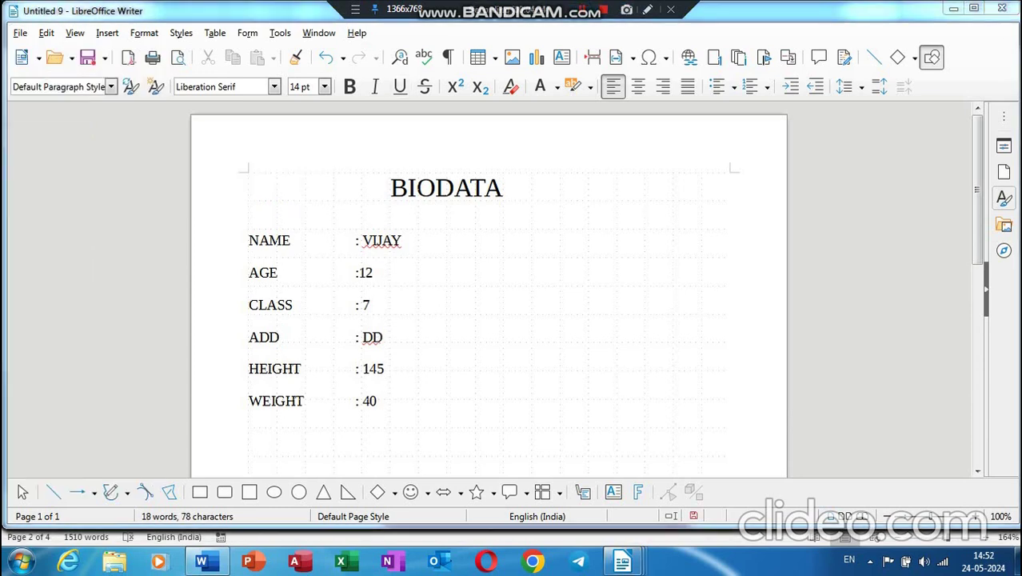
click(20, 33)
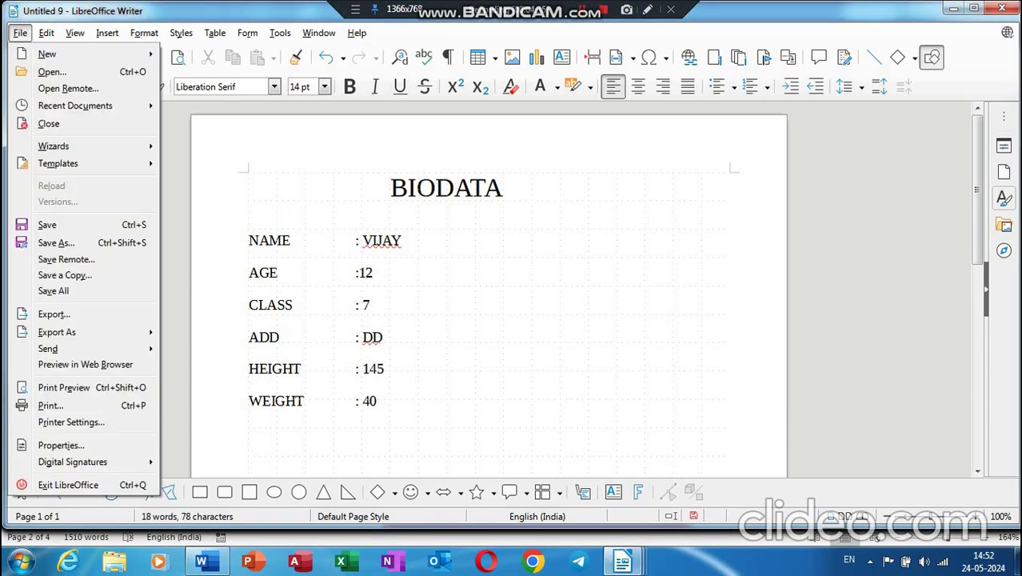
click(46, 225)
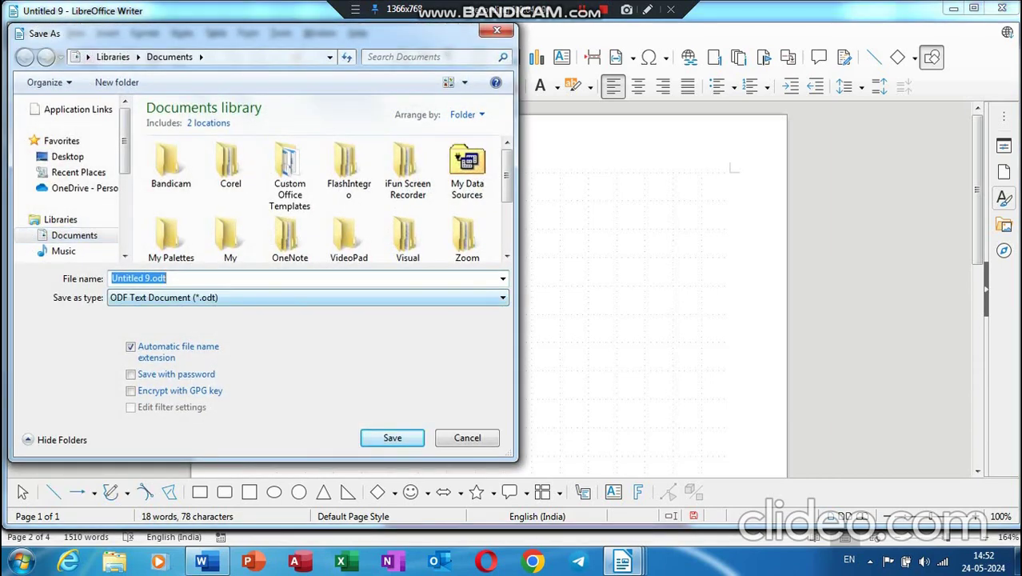
text(VIJAY)
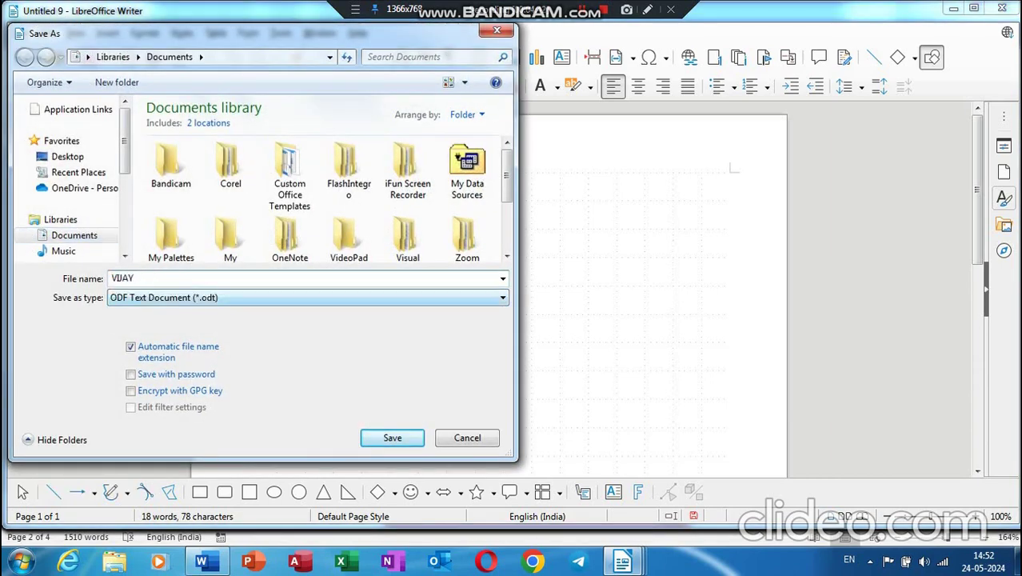
key(Return)
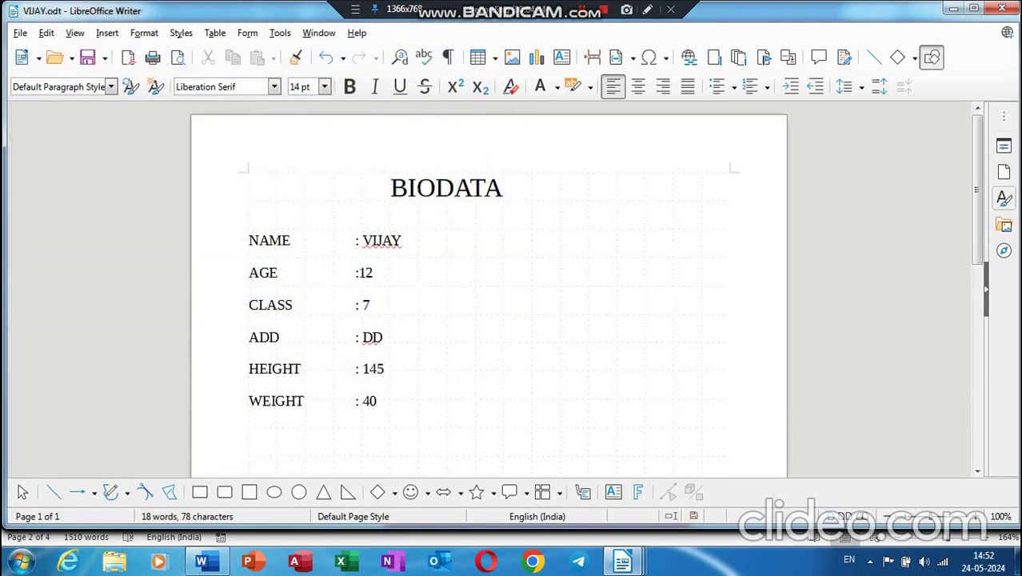
click(20, 33)
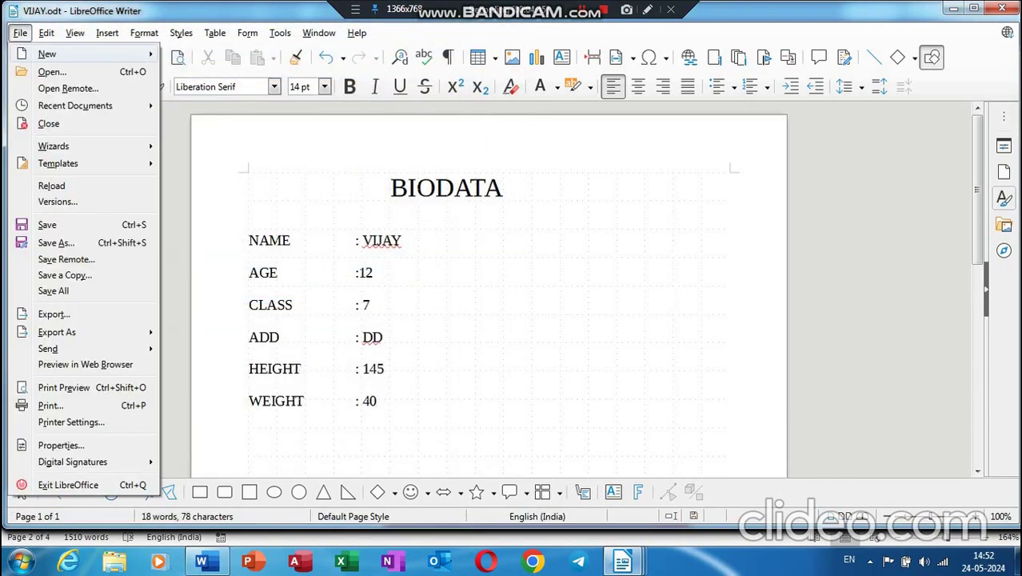
mouse_move(47, 53)
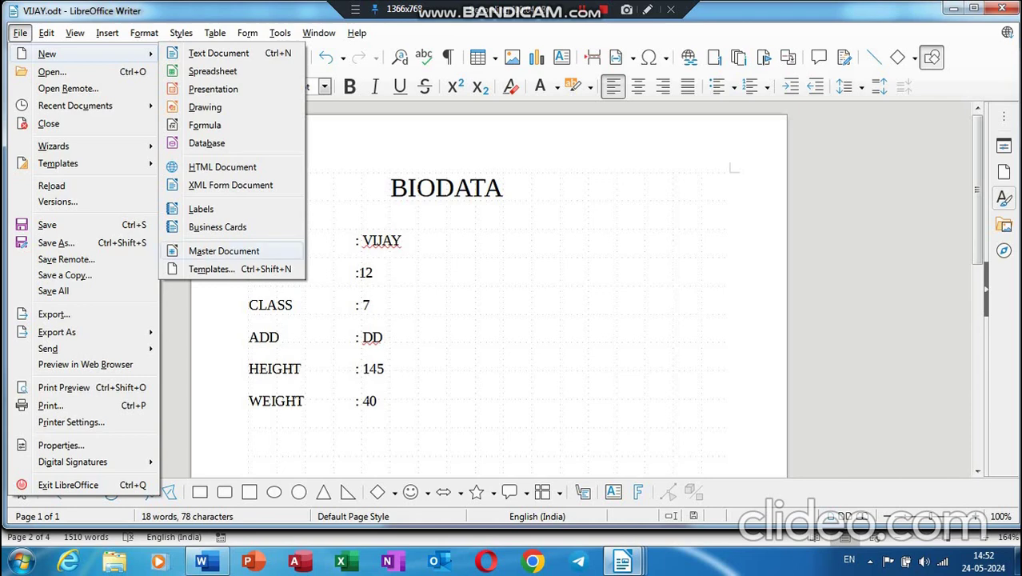
- Start a new untitled document from the NAME template
key(Escape)
key(Escape)
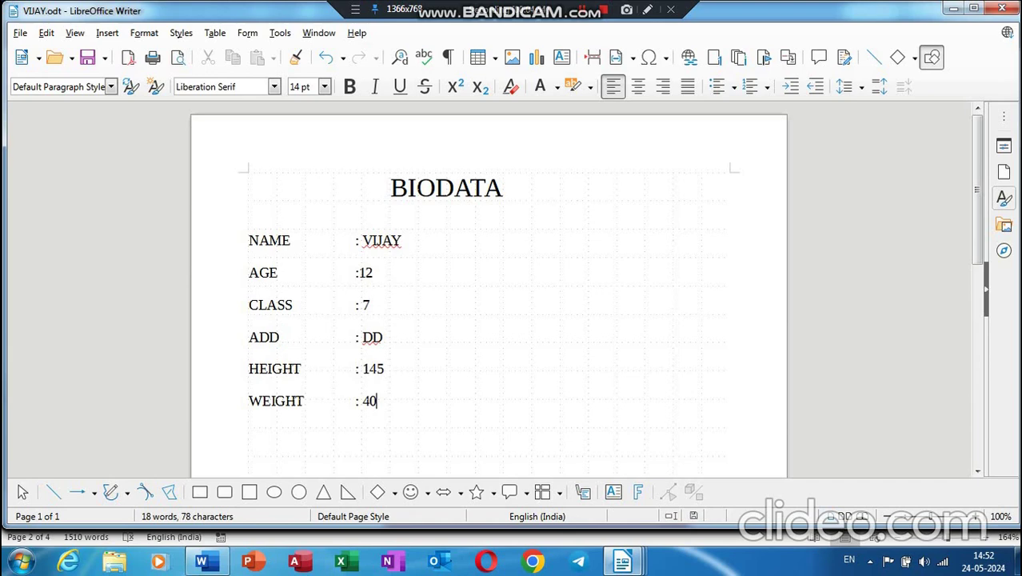
key(ctrl+shift+n)
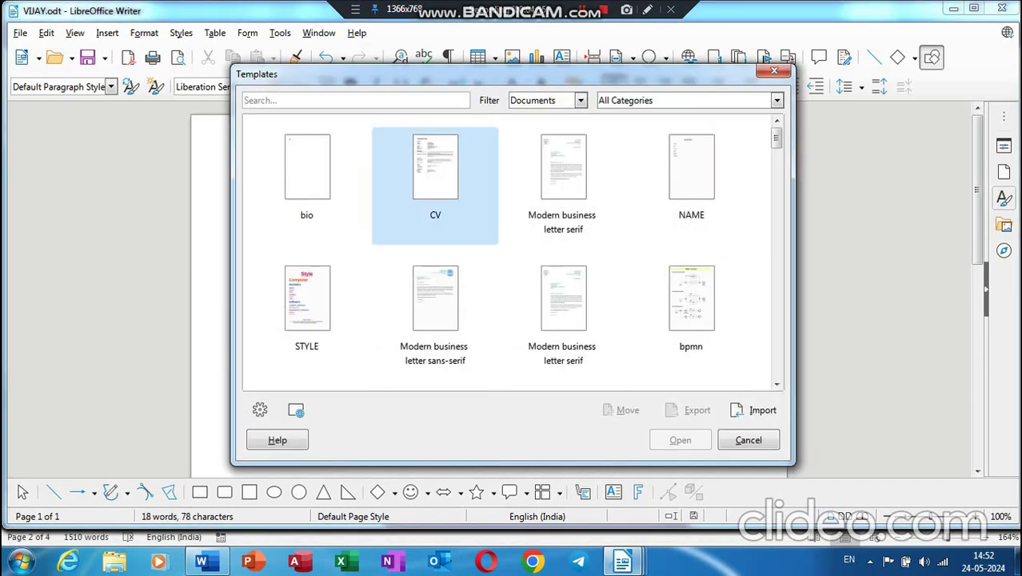
click(691, 176)
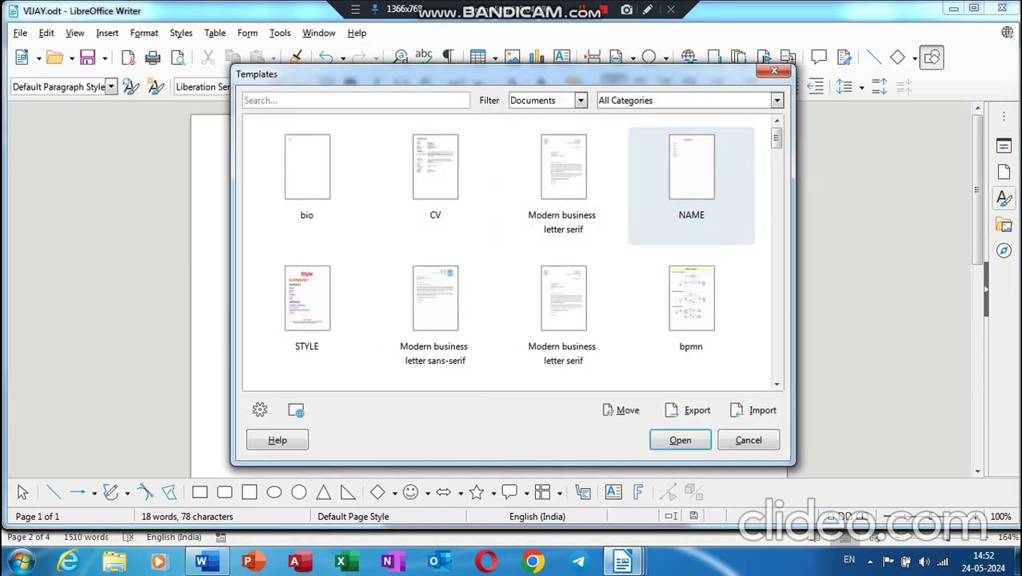
click(691, 176)
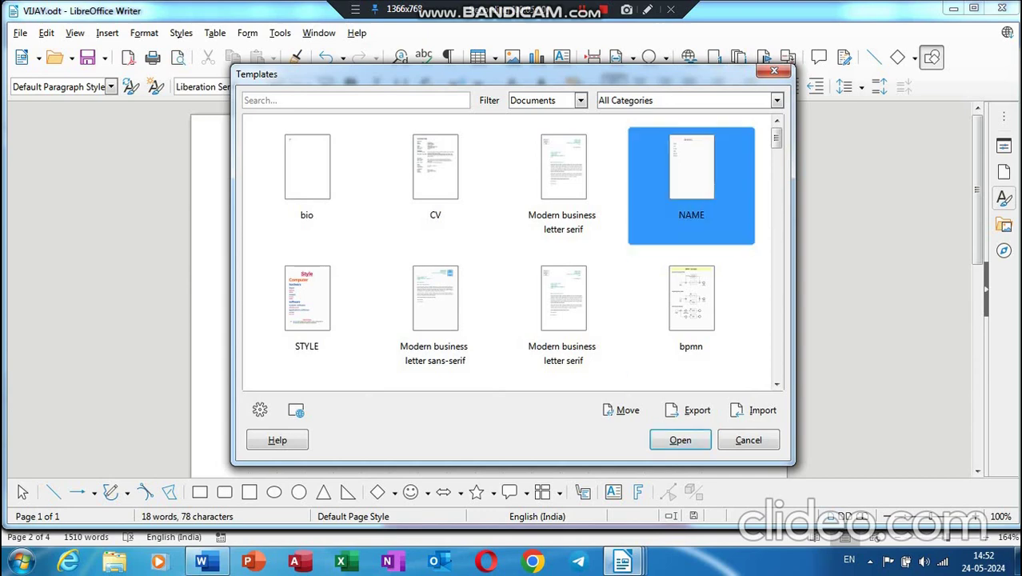
click(680, 440)
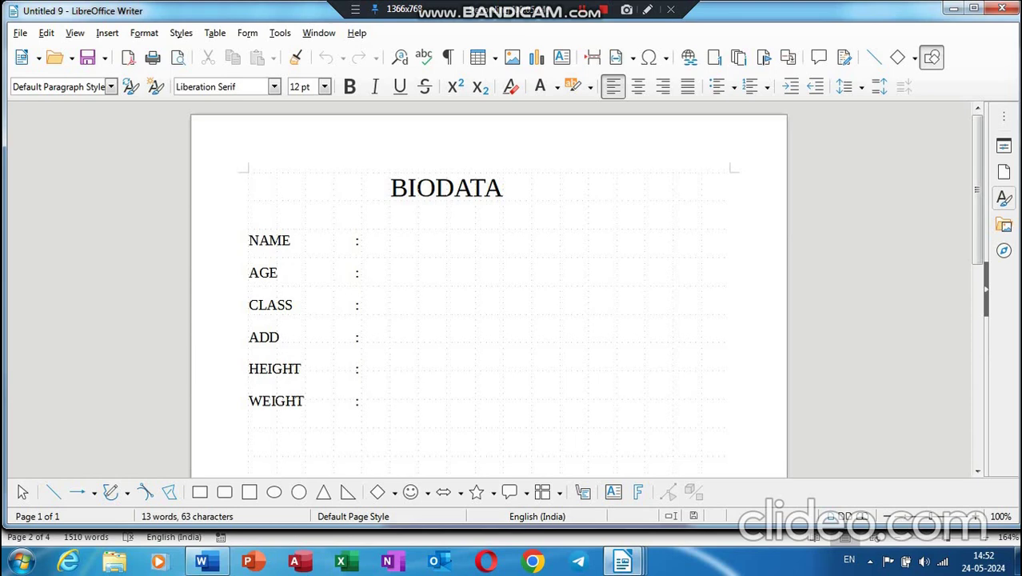
- Enter the student's name, age 13, class 8 and address DF after the colons
click(362, 240)
text(MOHA)
text(N)
key(Down)
key(Down)
text(1)
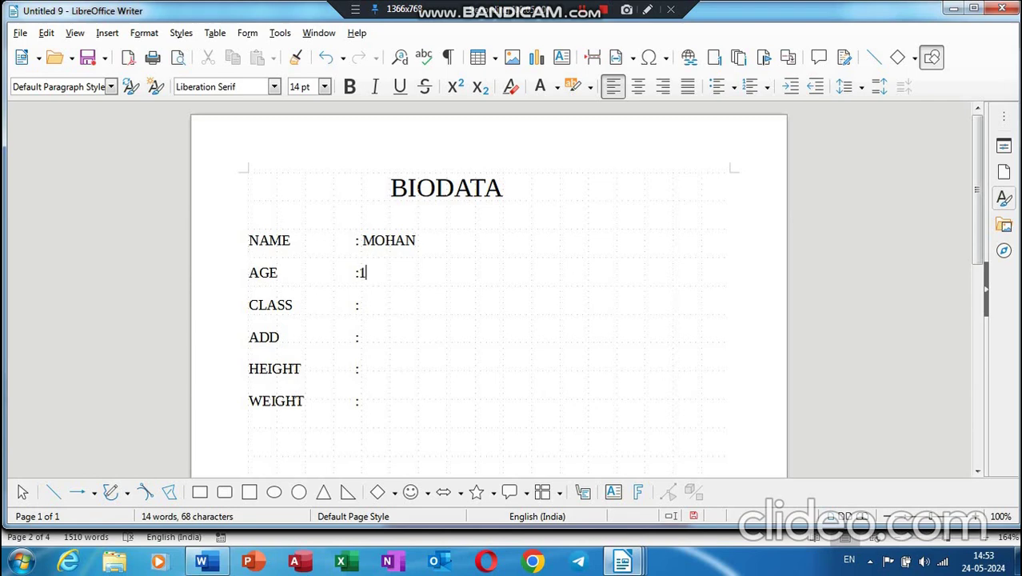
text(3)
key(Down)
- Fill in weight 45 and height 143, correcting the mistyped height value
key(Down)
text(8)
key(Down)
key(Down)
text(DF)
key(Down)
key(Down)
text(123)
key(Down)
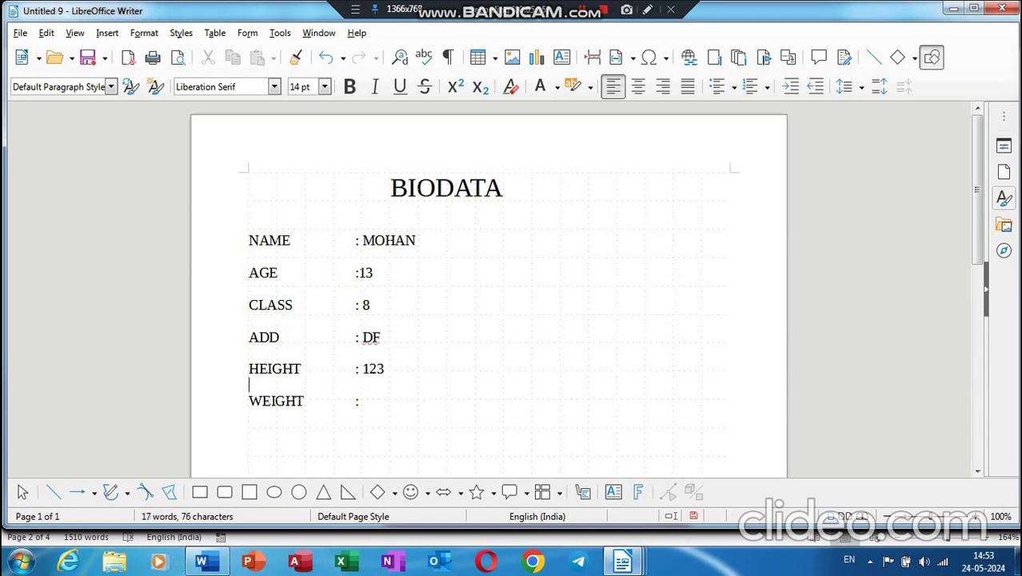
key(Down)
text(3)
key(BackSpace)
text(45)
click(376, 369)
key(BackSpace)
text(4)
- Save the biodata as an .odt file named after the student
click(88, 58)
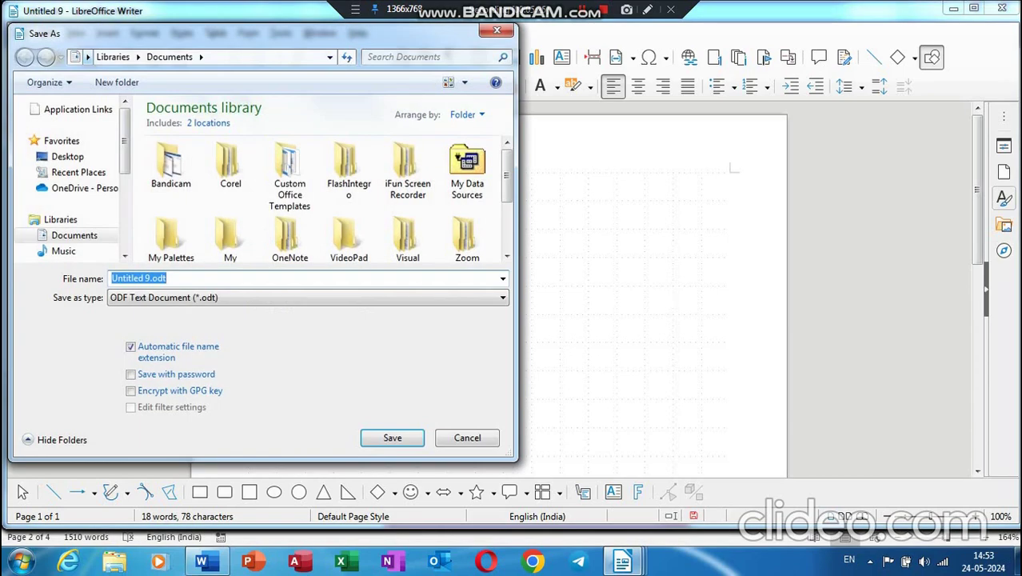
text(MOHAN)
key(Return)
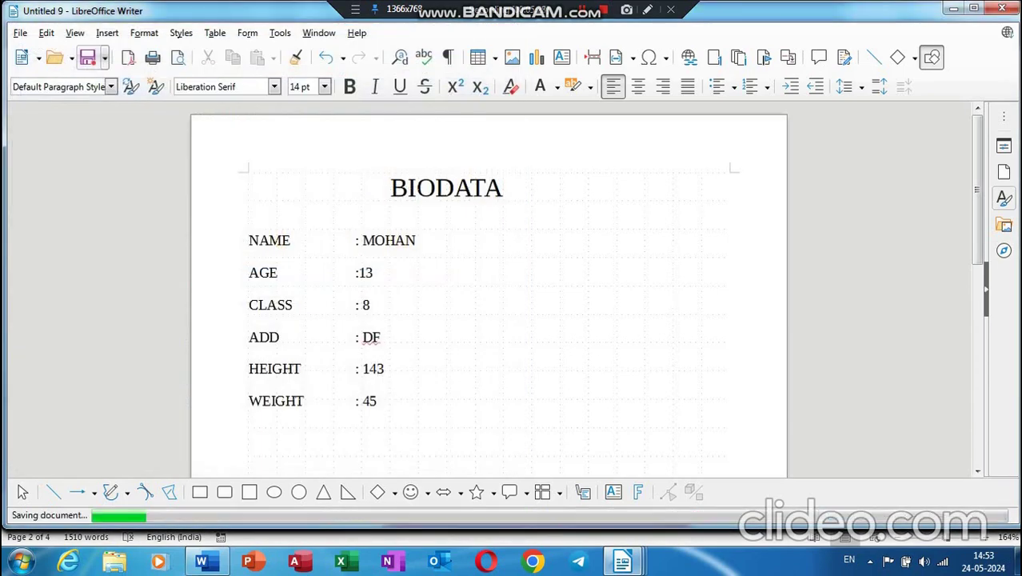
- Bring up the Templates dialog again with Ctrl+Shift+N
click(20, 33)
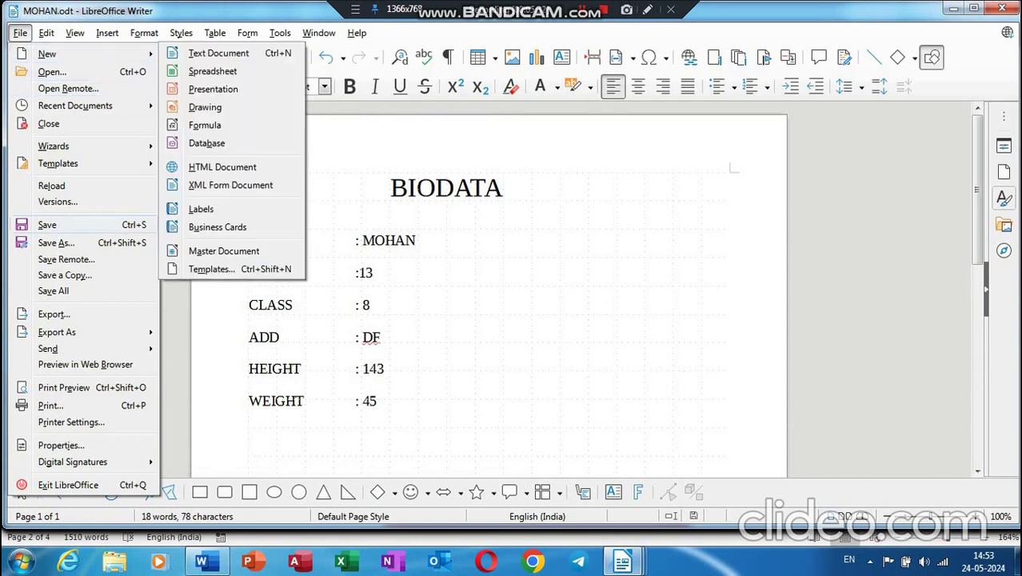
click(144, 33)
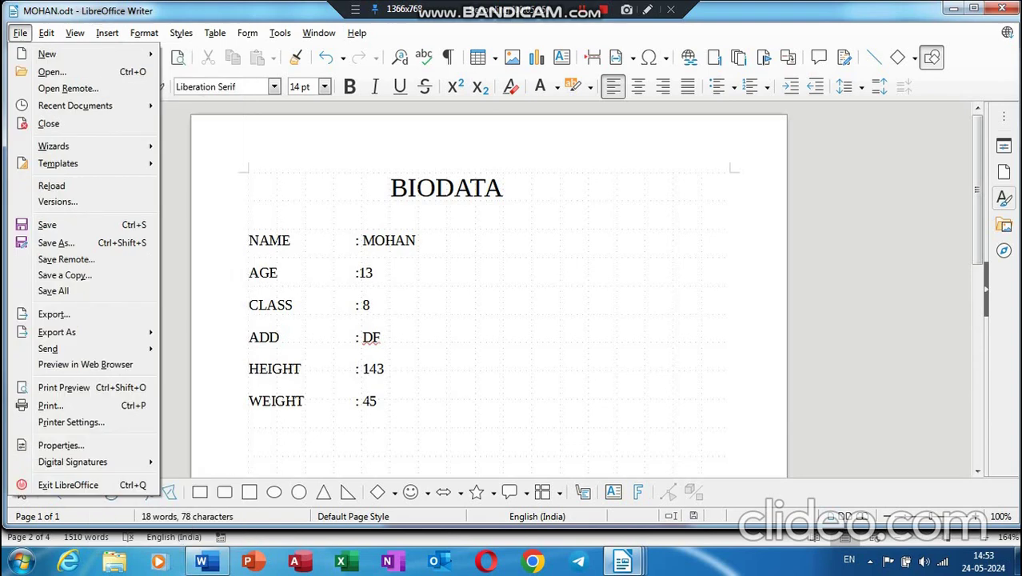
key(Escape)
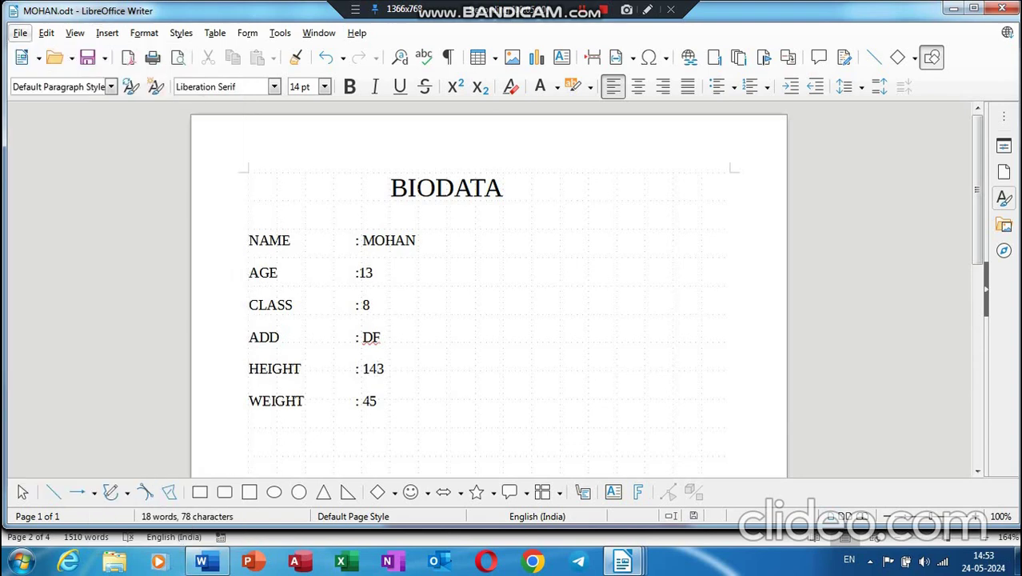
key(ctrl+shift+n)
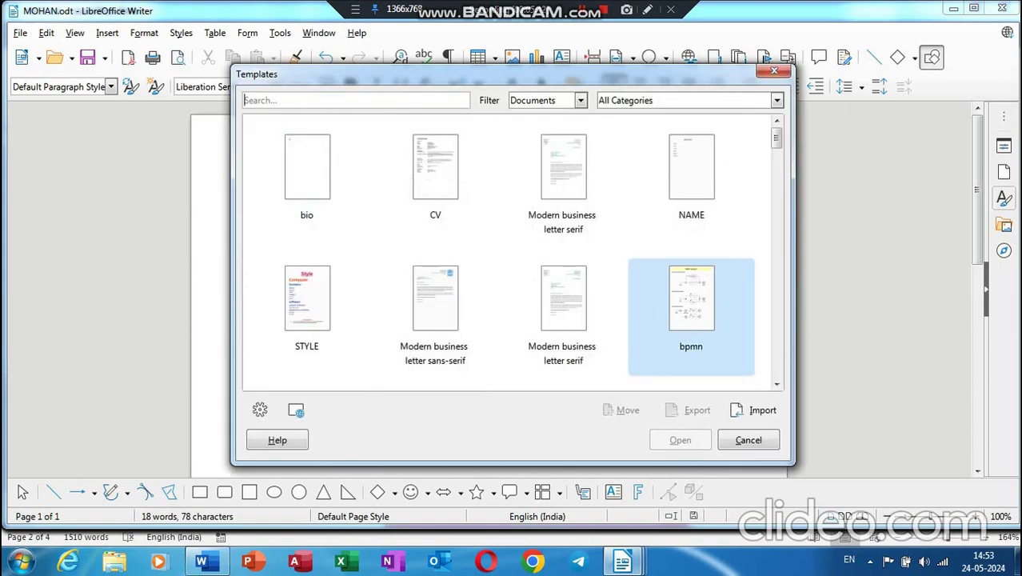
- Start another new document from the NAME template
click(695, 169)
key(Return)
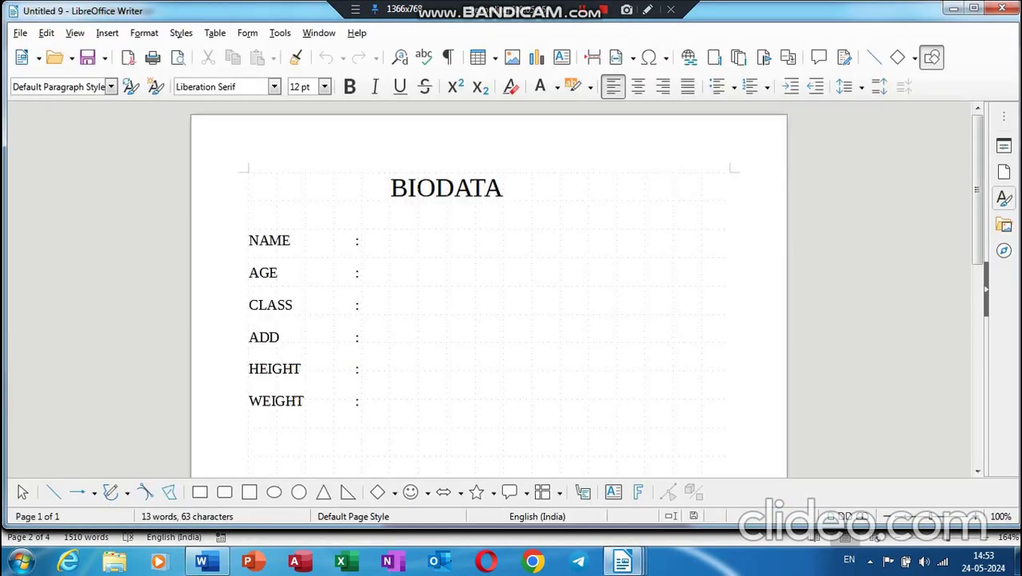
click(249, 256)
- Open the first student's saved biodata file
click(20, 33)
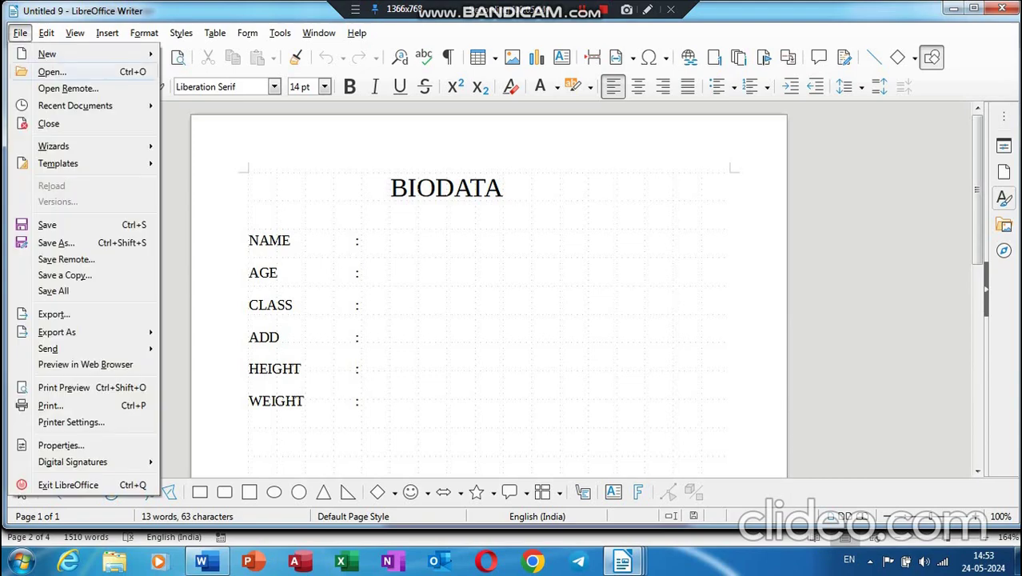
click(52, 71)
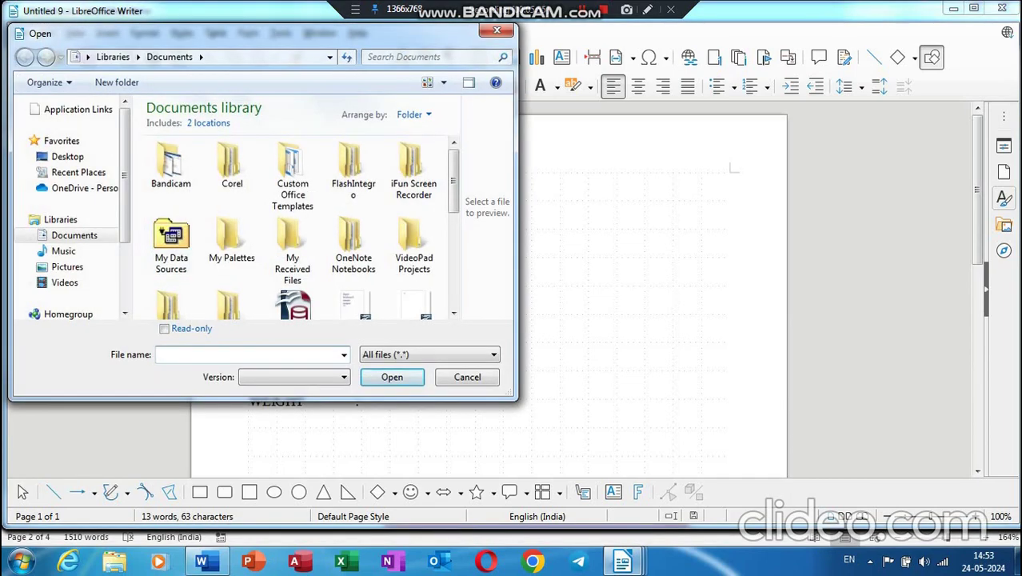
text(VIJAY)
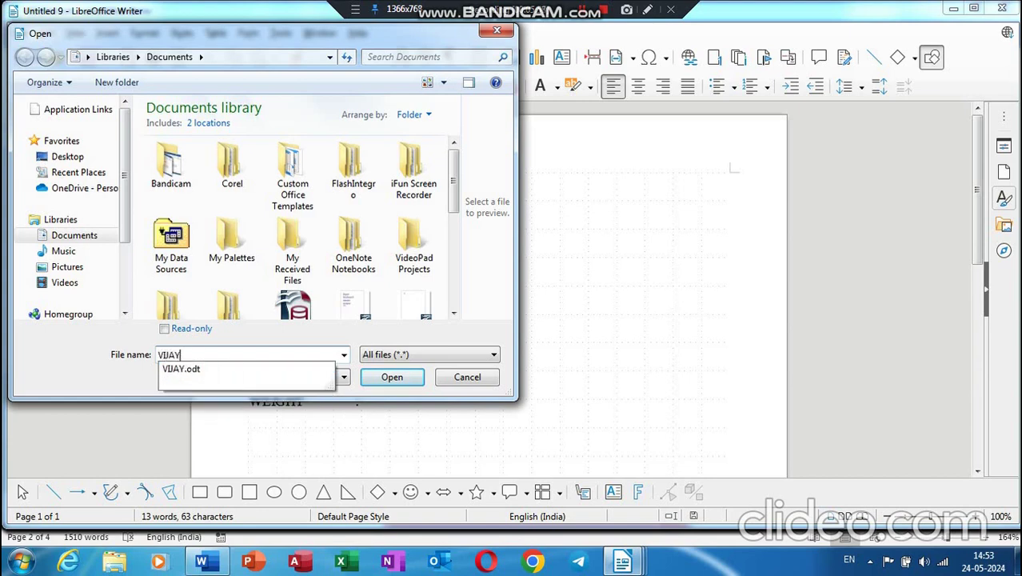
key(Down)
key(Return)
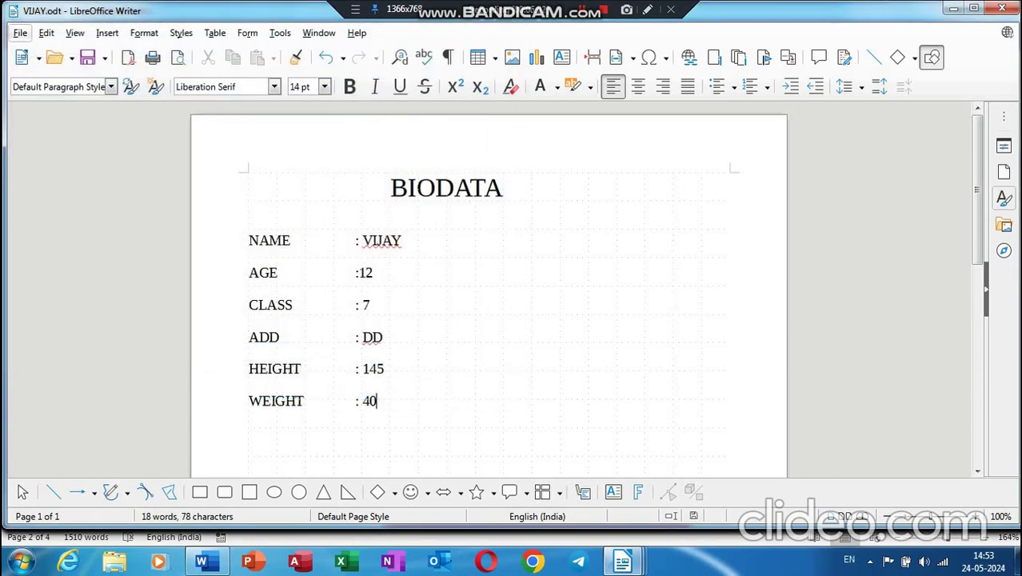
- Reopen the second student's saved biodata and place the cursor under BIODATA
click(20, 32)
click(52, 71)
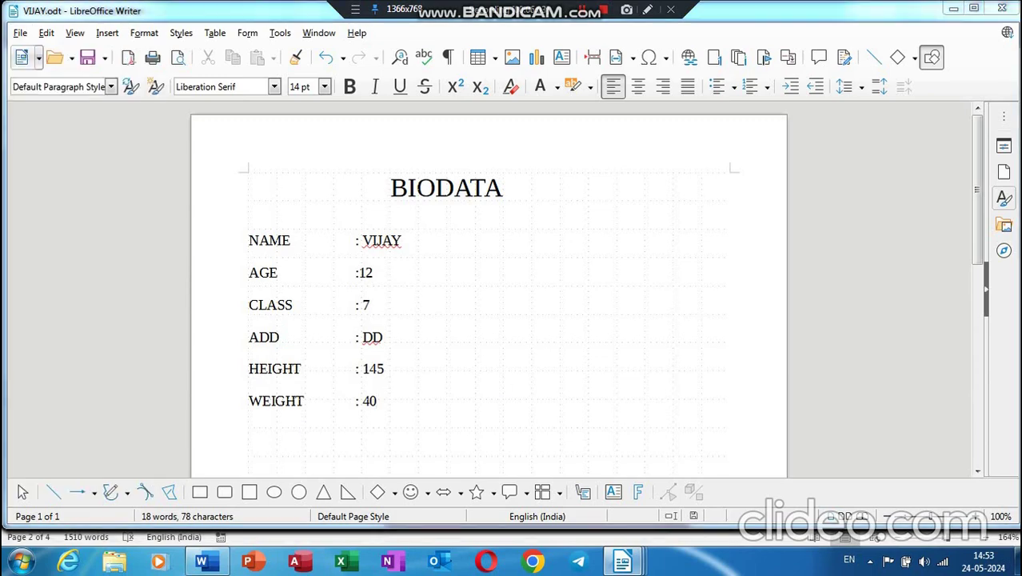
text(MOHAN)
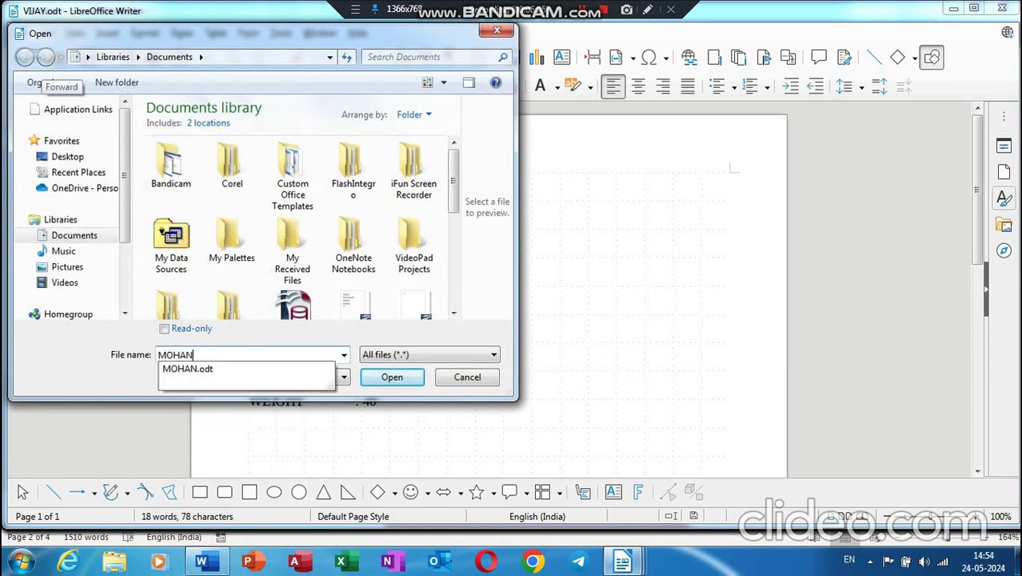
key(Return)
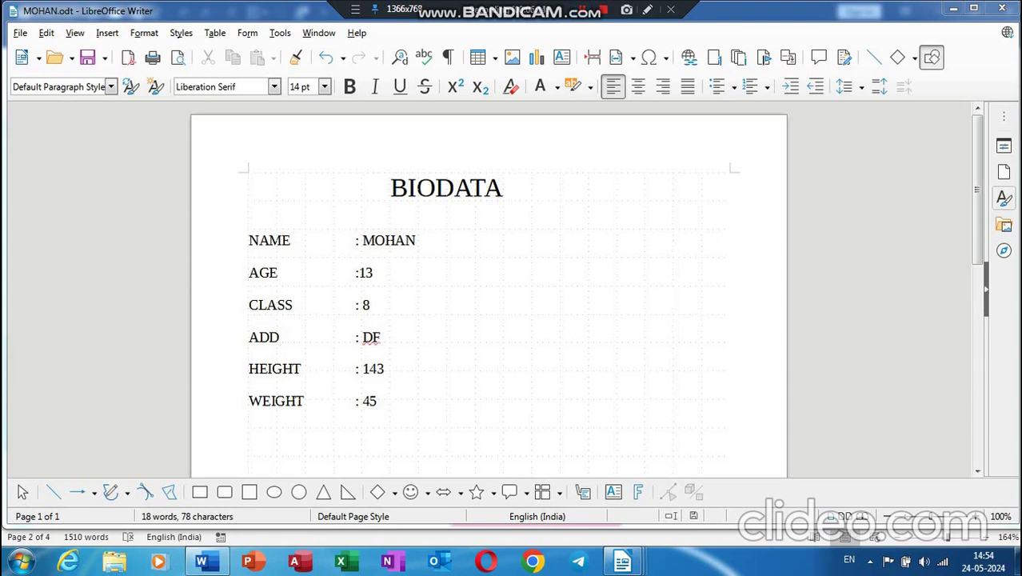
click(249, 218)
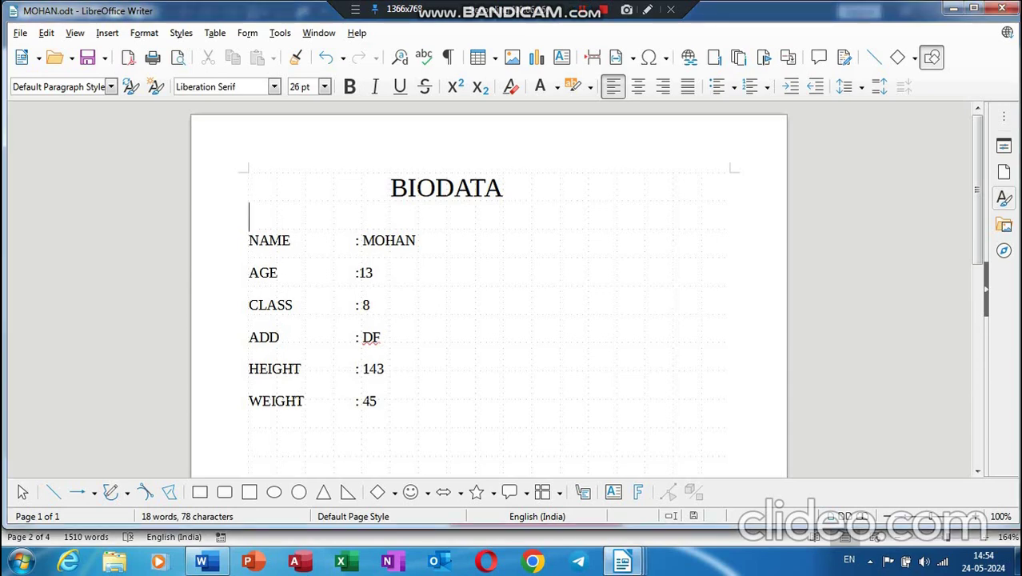
click(20, 33)
mouse_move(58, 163)
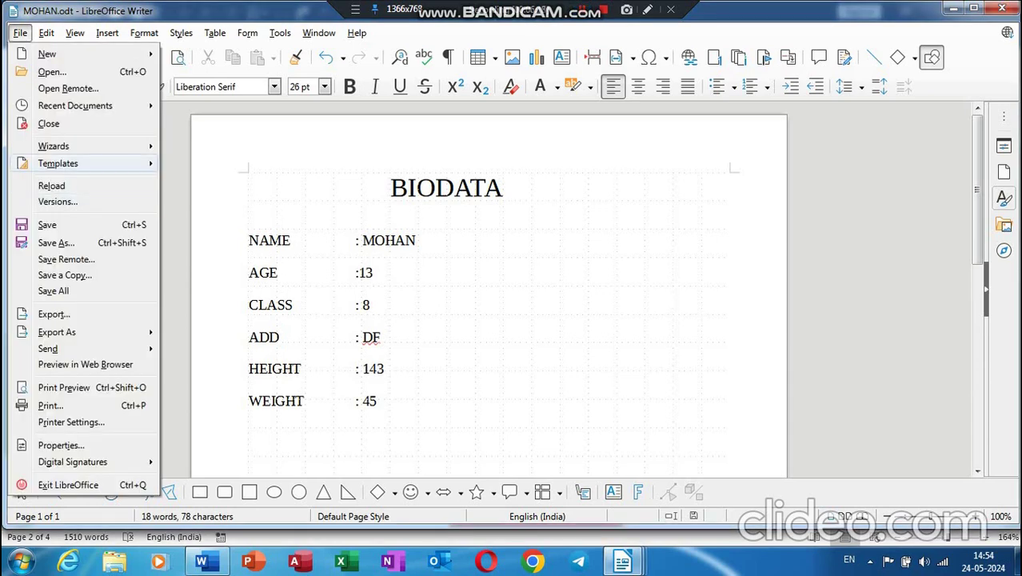
- Open NAME.ott and add a tab-aligned 'PHONE NO :' line beneath WEIGHT
click(217, 160)
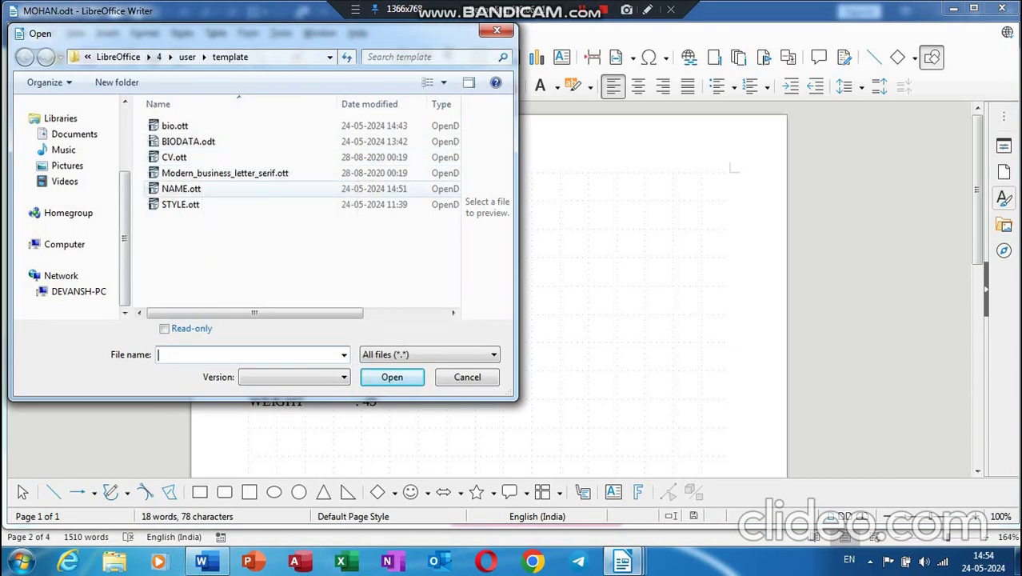
double_click(180, 188)
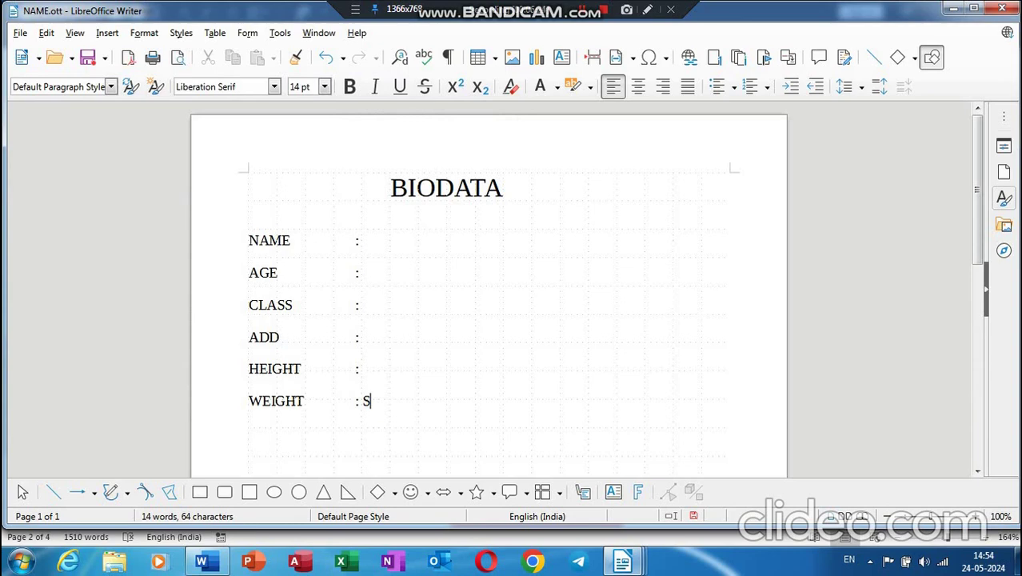
key(BackSpace)
key(Return)
text(PH)
text(ONE N)
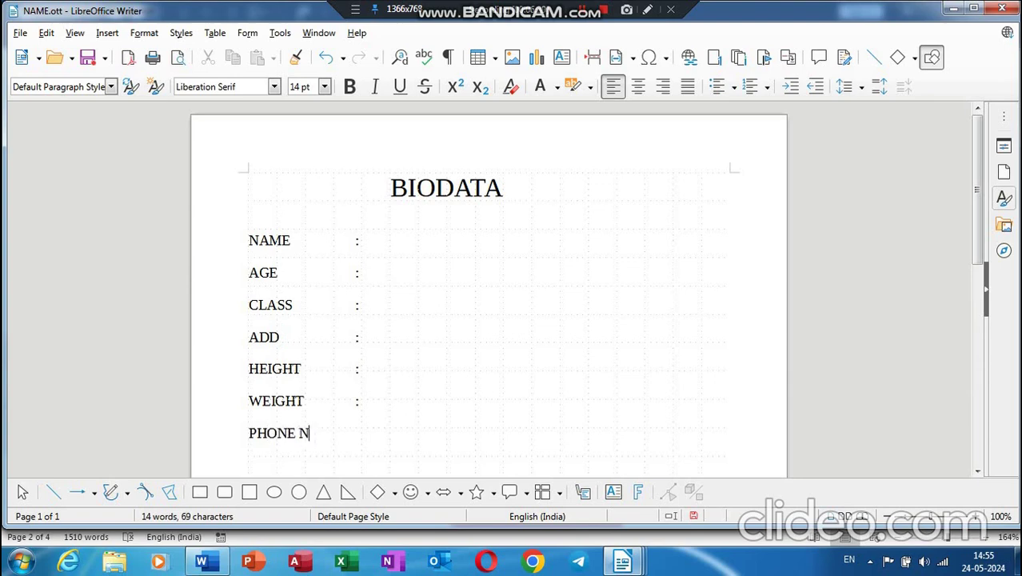
text(O)
key(Tab)
text(:)
key(Return)
click(20, 33)
mouse_move(58, 164)
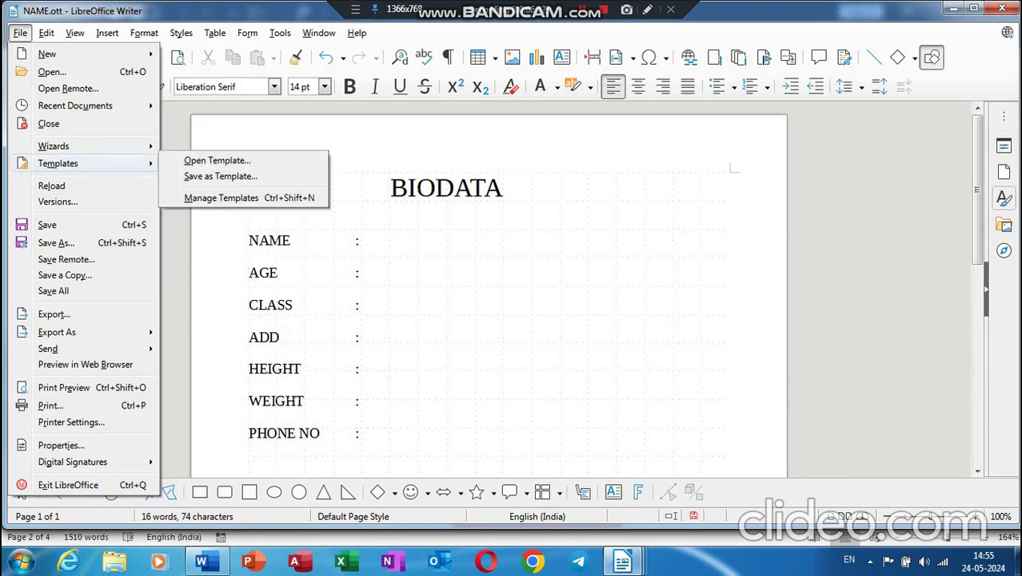
click(46, 33)
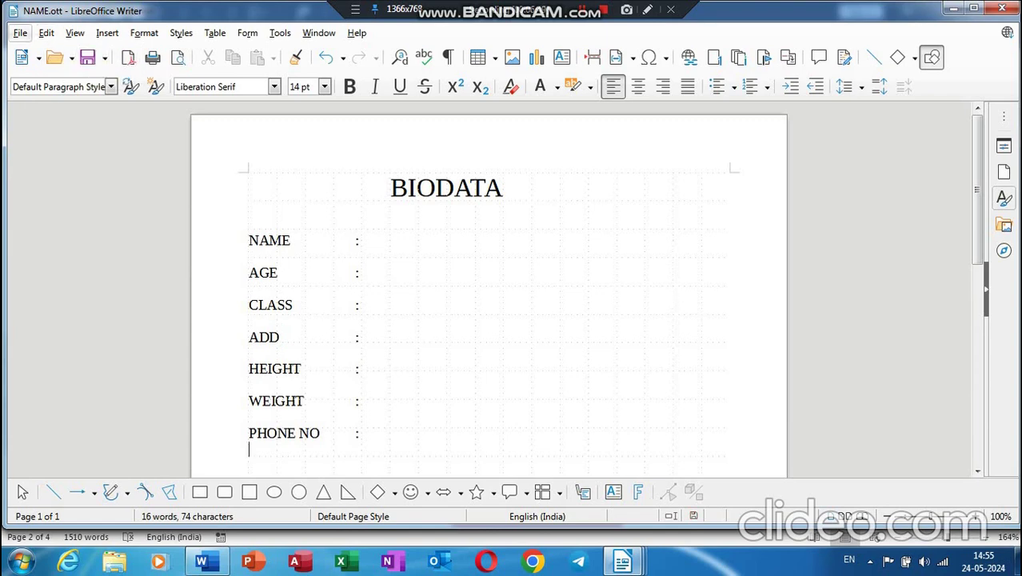
click(20, 32)
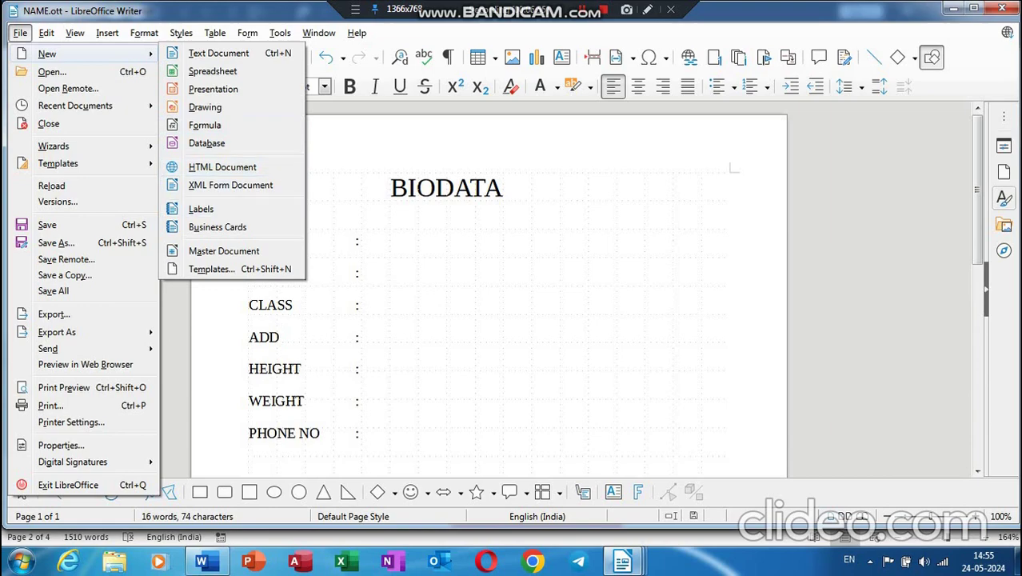
- Create a new Untitled 10 document from the NAME template, now including PHONE NO
click(212, 268)
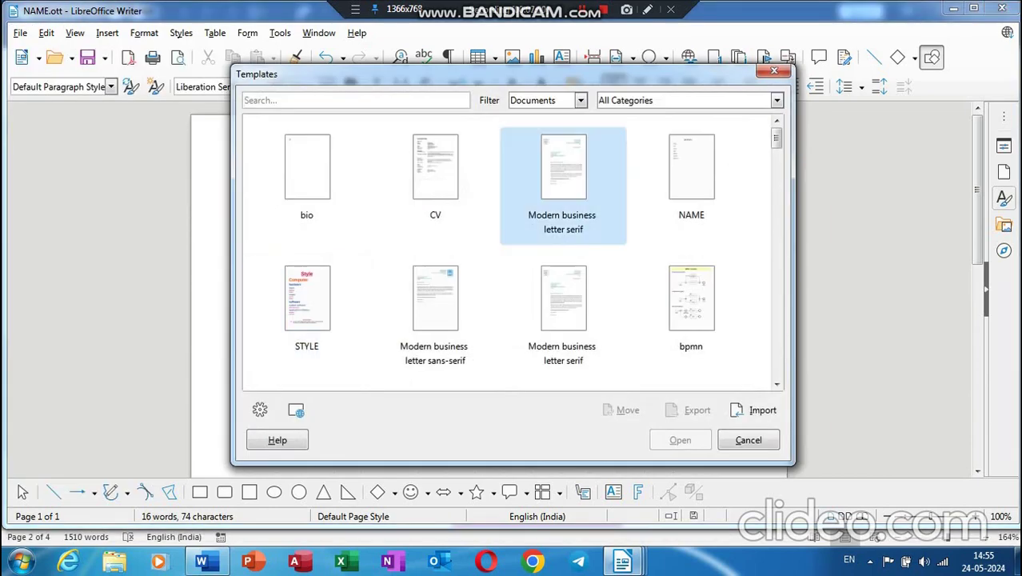
click(690, 192)
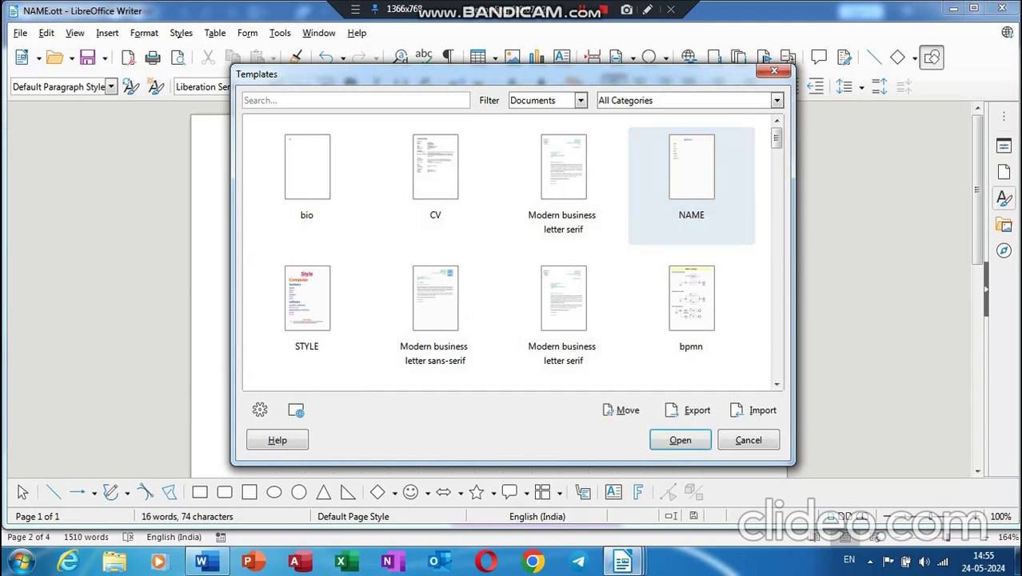
key(Return)
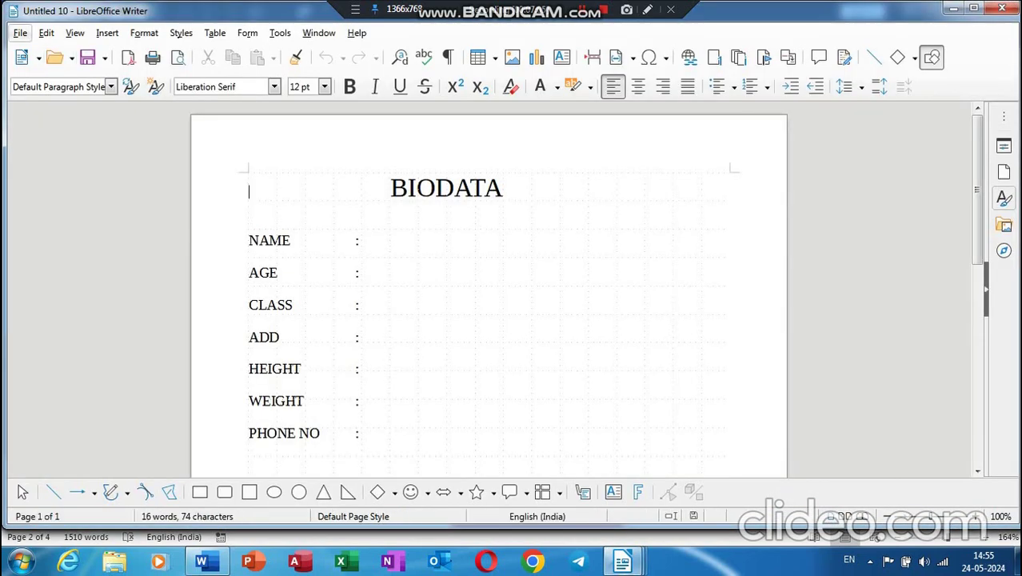
click(20, 32)
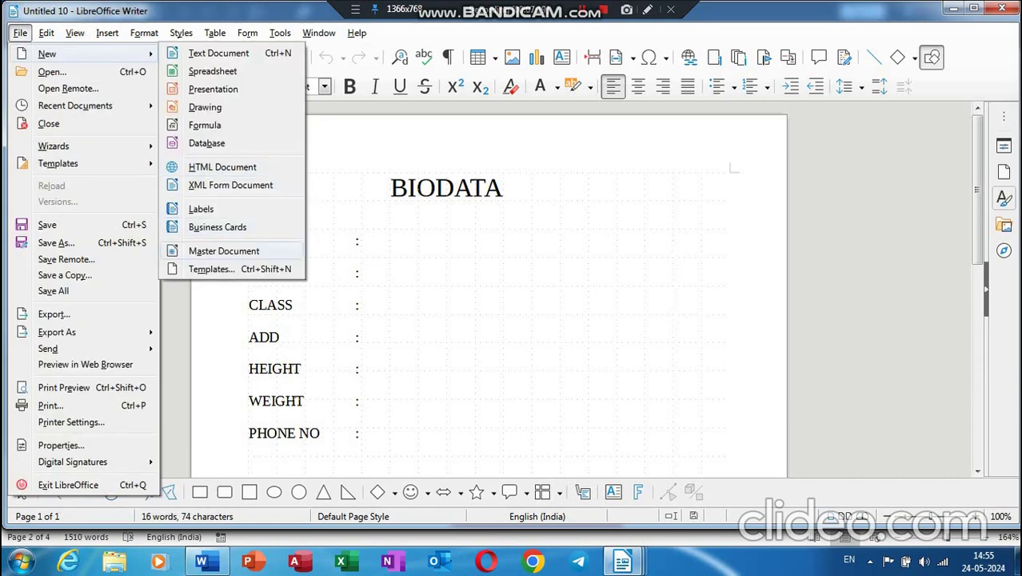
- In the template manager, set the NAME template as the default
click(212, 269)
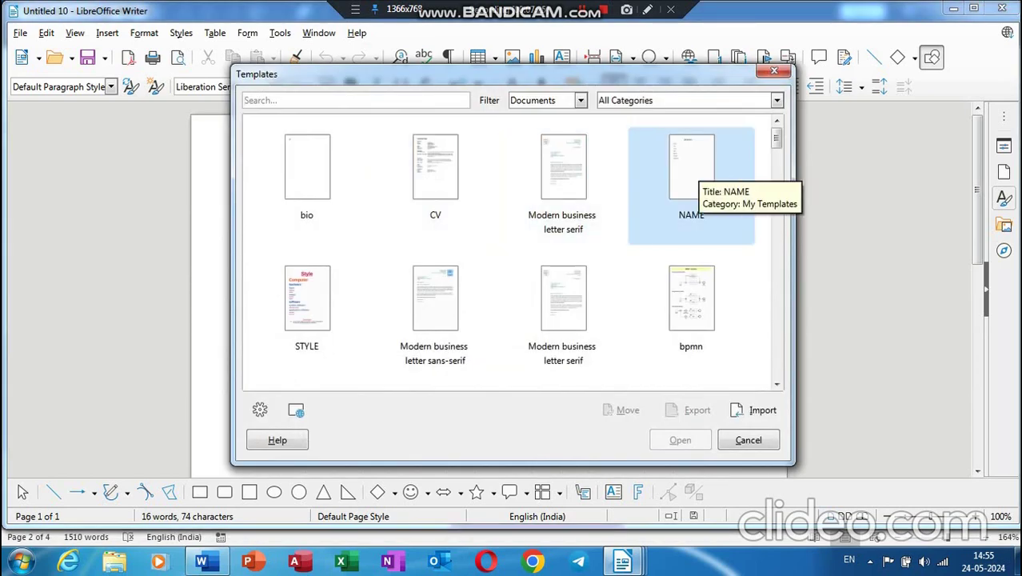
click(693, 172)
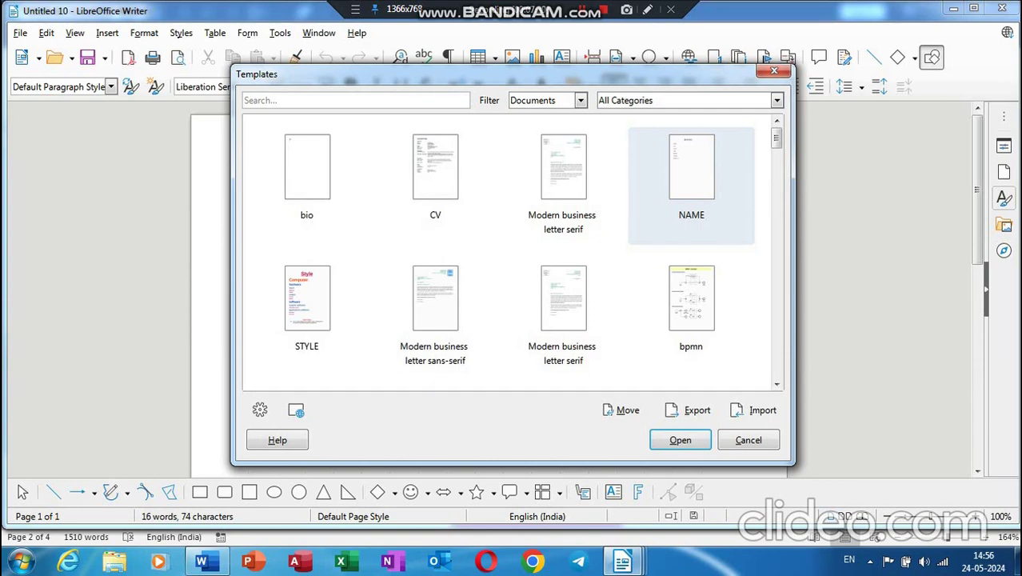
right_click(690, 172)
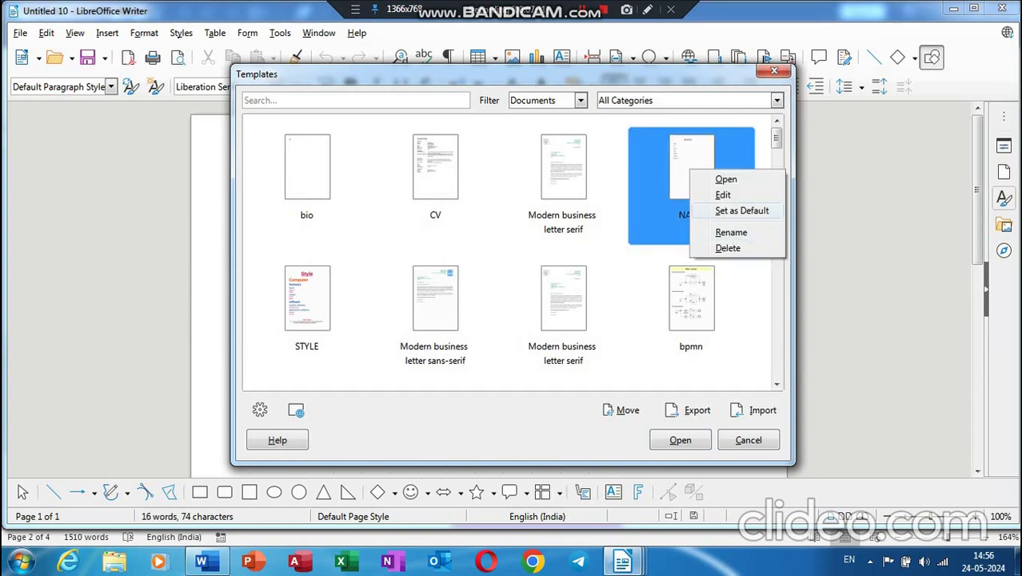
click(742, 210)
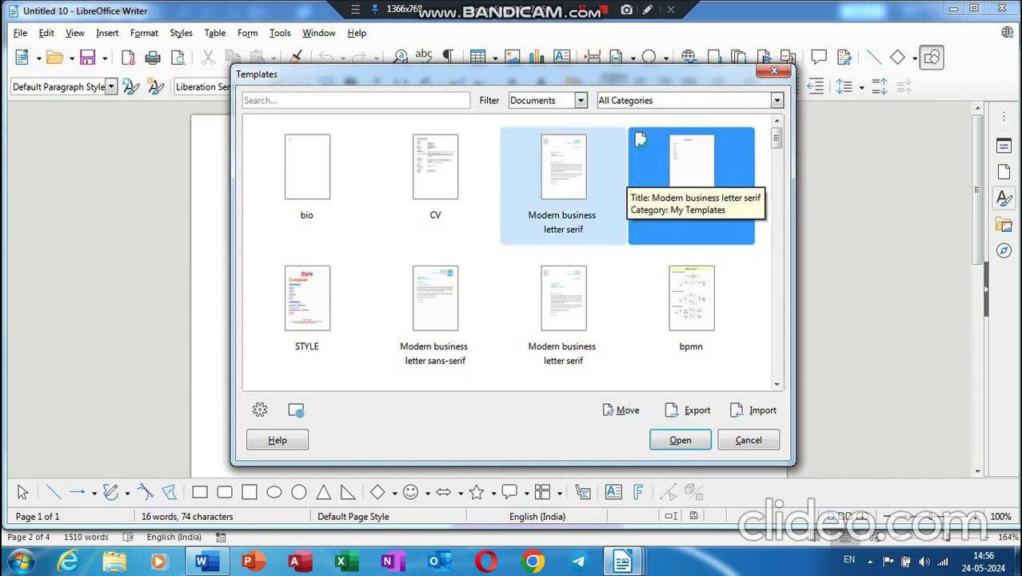
- Filter the template list to My Templates, then close the template manager
click(729, 231)
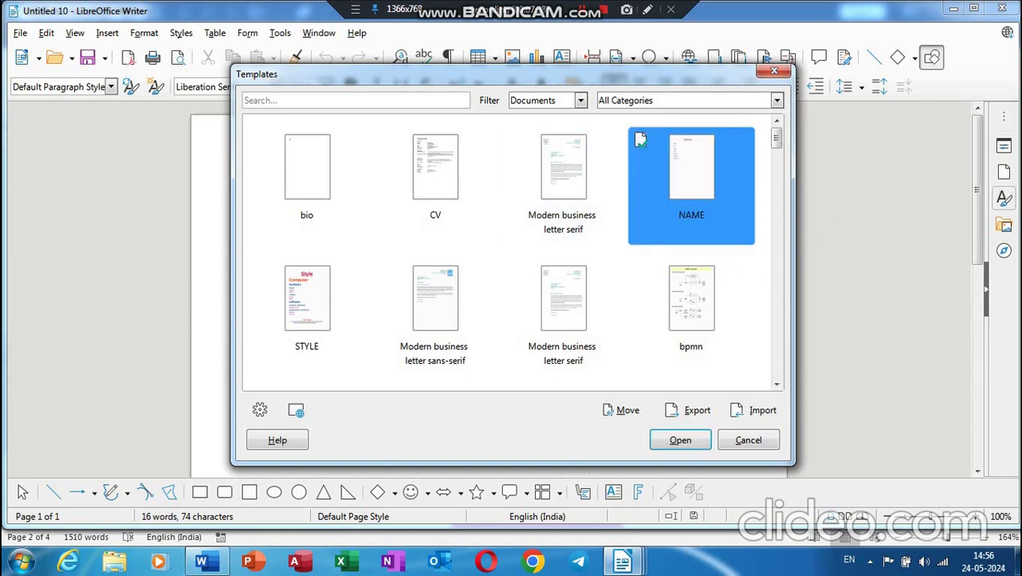
scroll(512, 252, down, 1)
scroll(511, 252, down, 2)
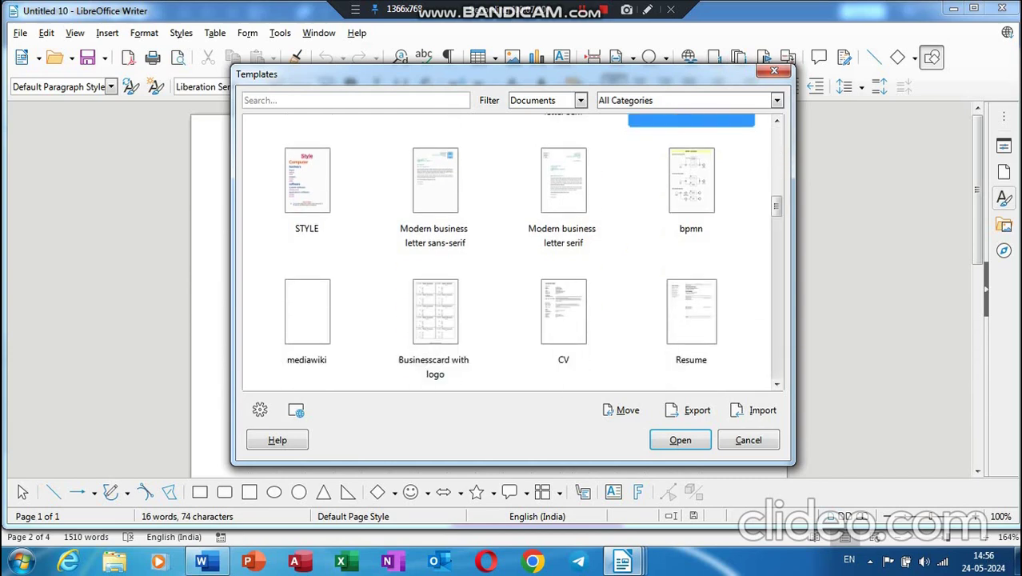
scroll(512, 252, up, 2)
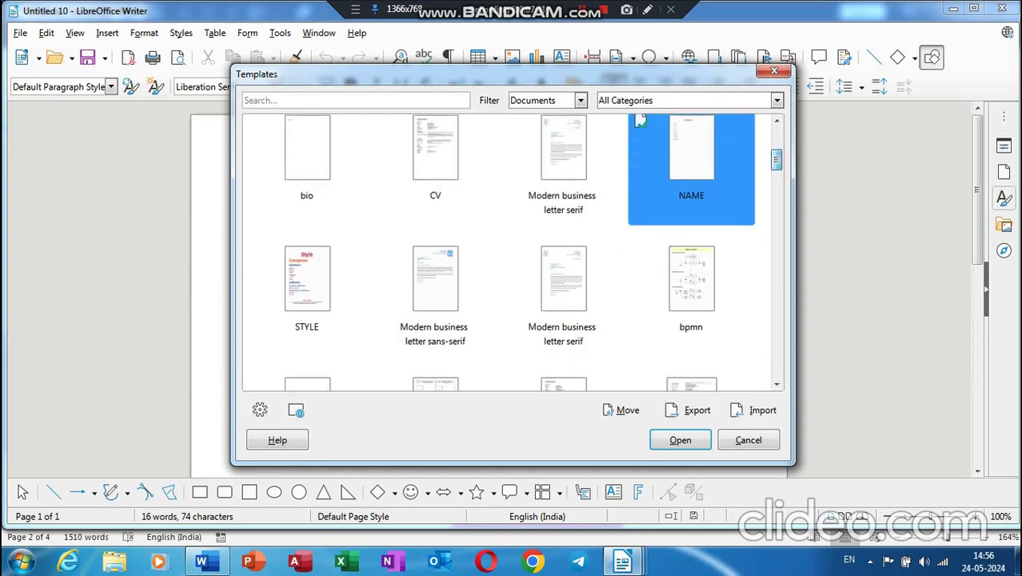
scroll(511, 252, up, 1)
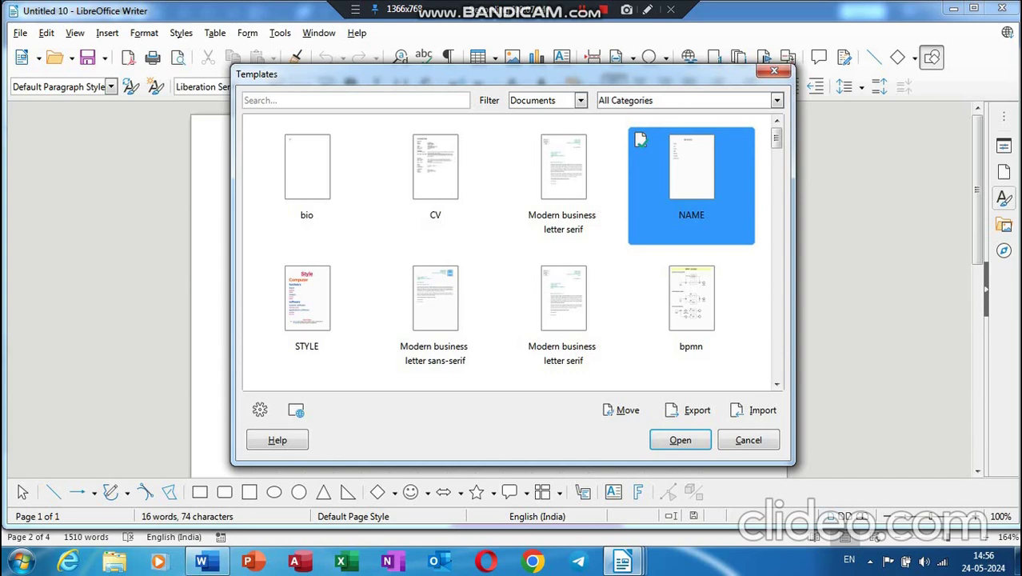
click(776, 100)
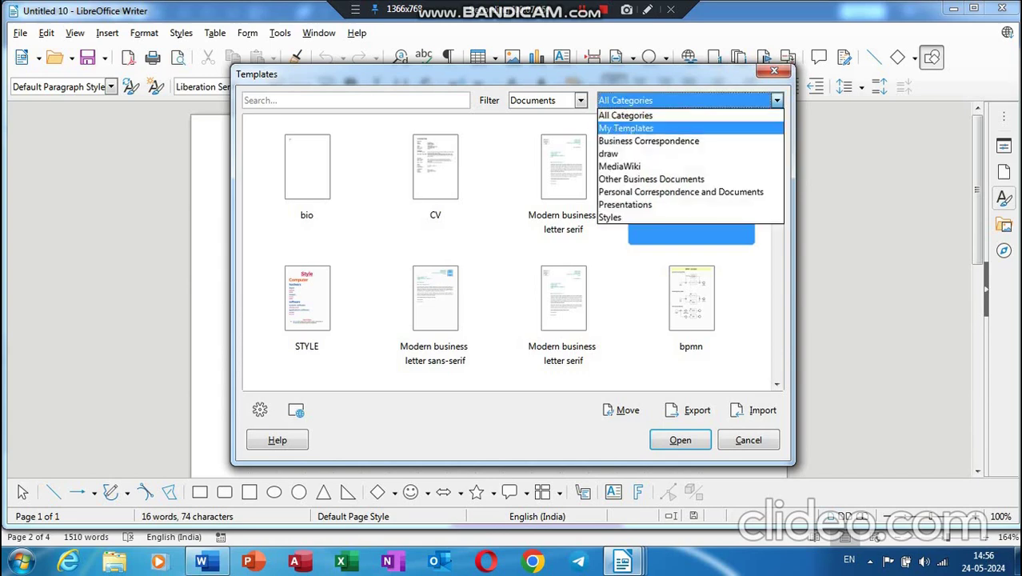
click(626, 128)
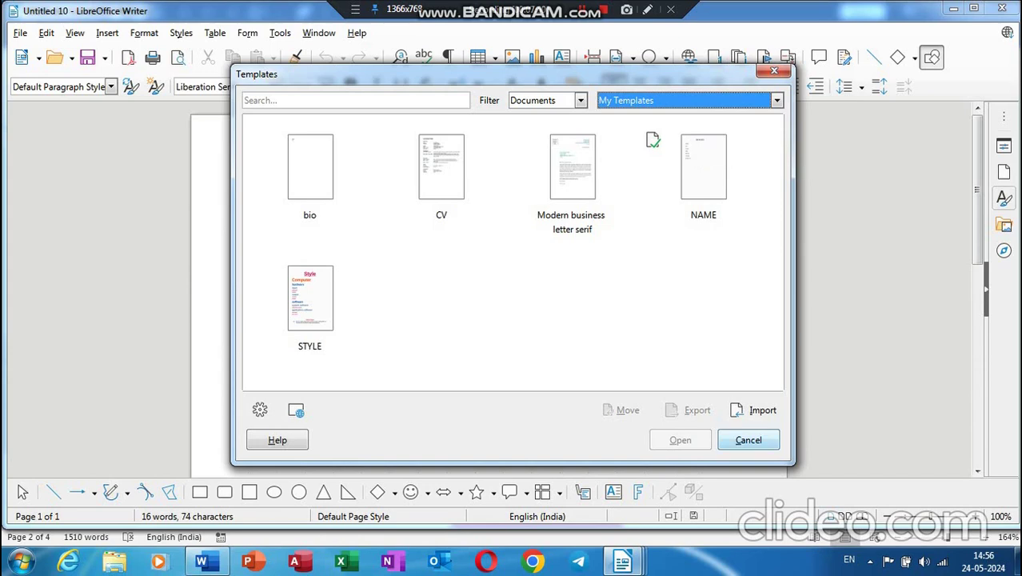
key(Escape)
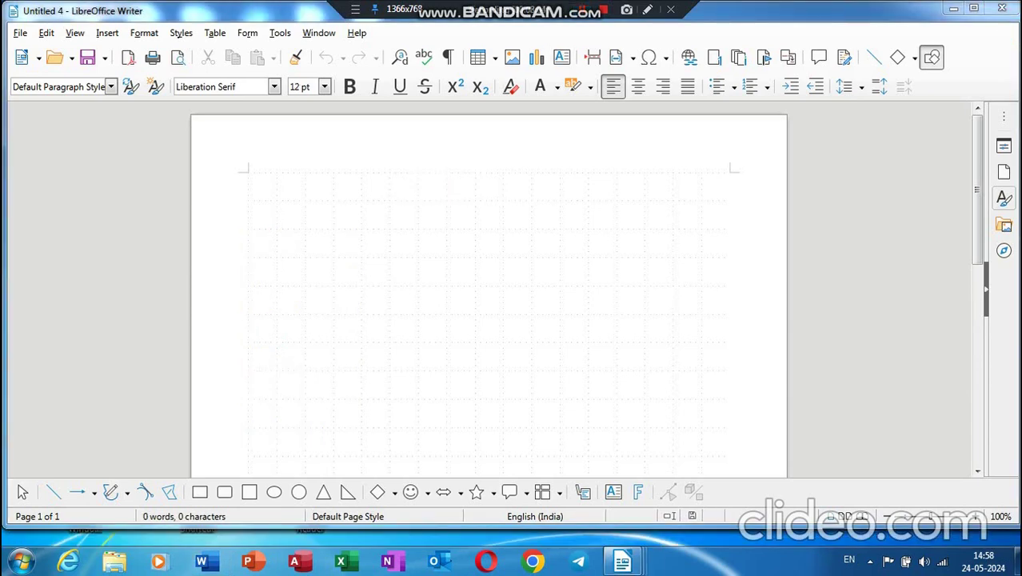
- Cancel deleting the NAME template, start a document from the bio template, and clear its lines
click(20, 33)
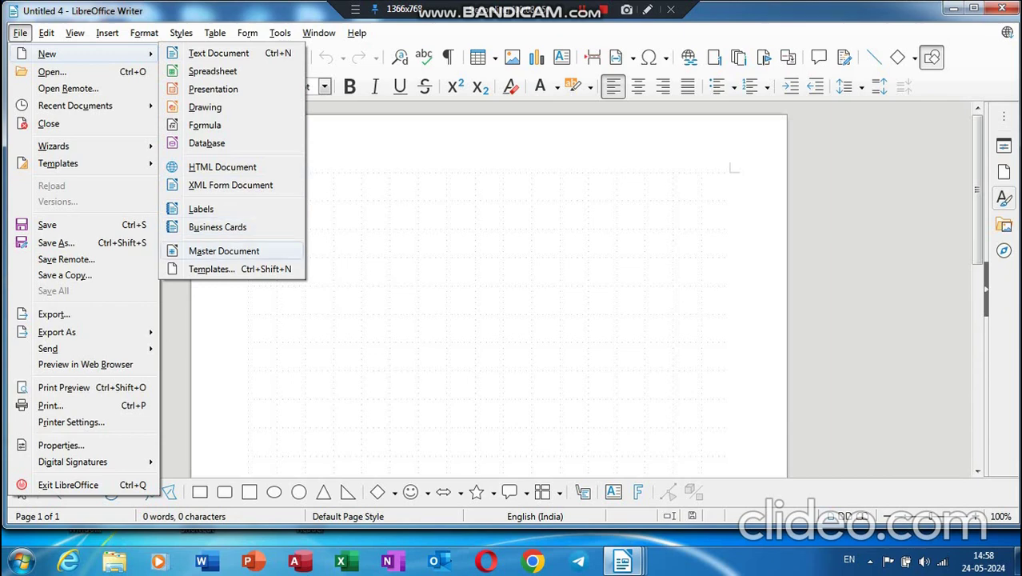
click(212, 269)
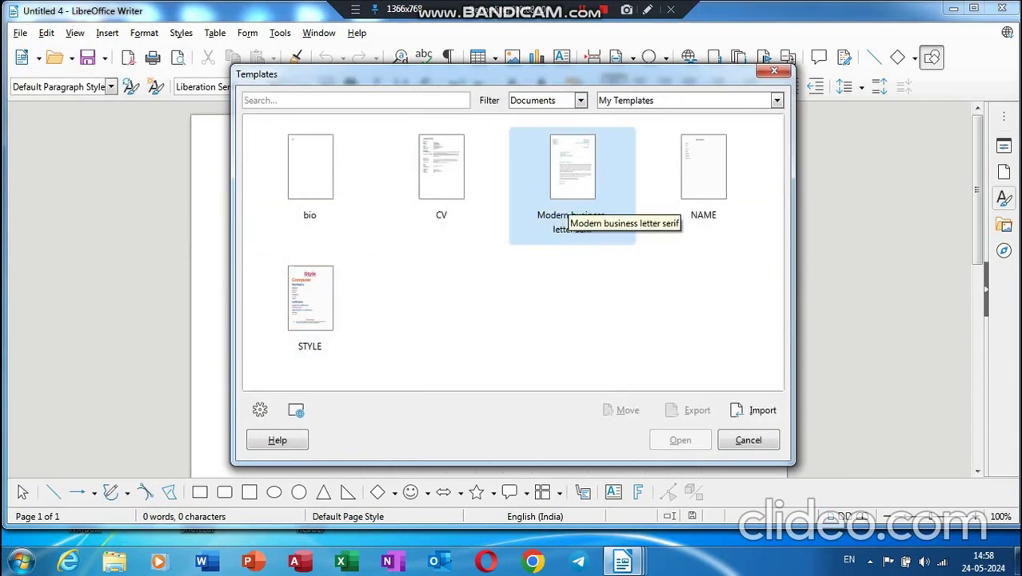
click(681, 153)
right_click(680, 151)
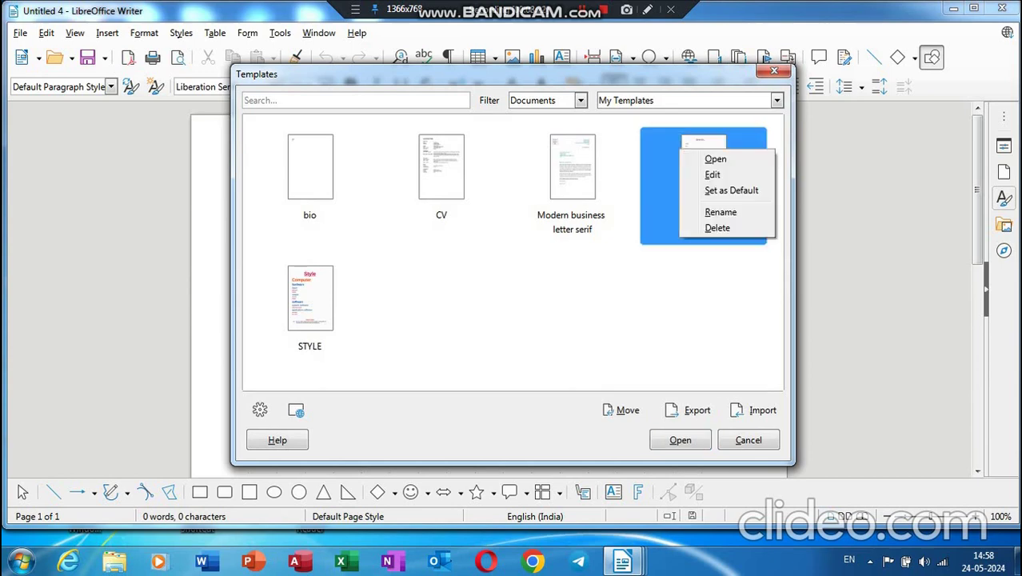
click(718, 228)
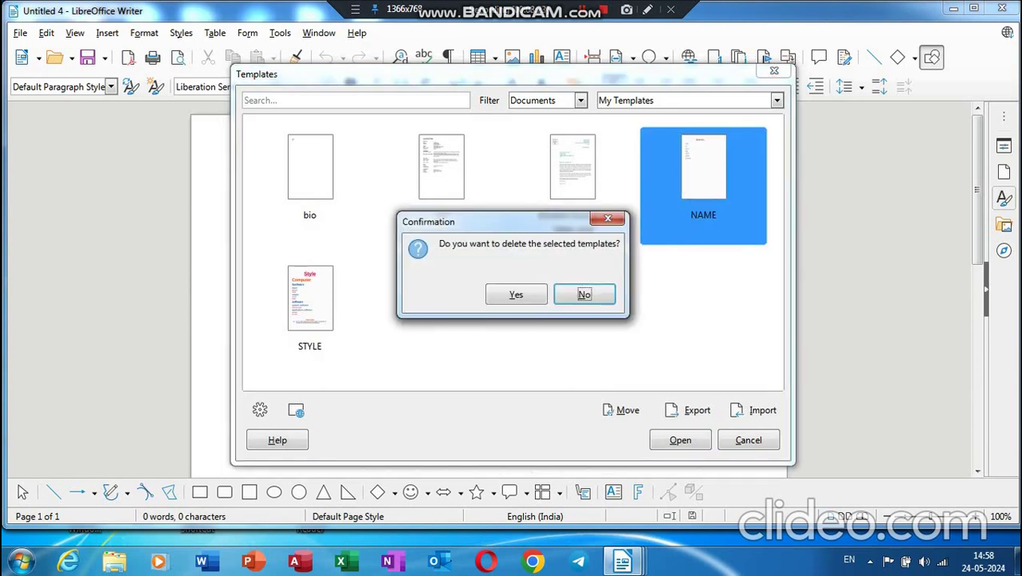
key(Return)
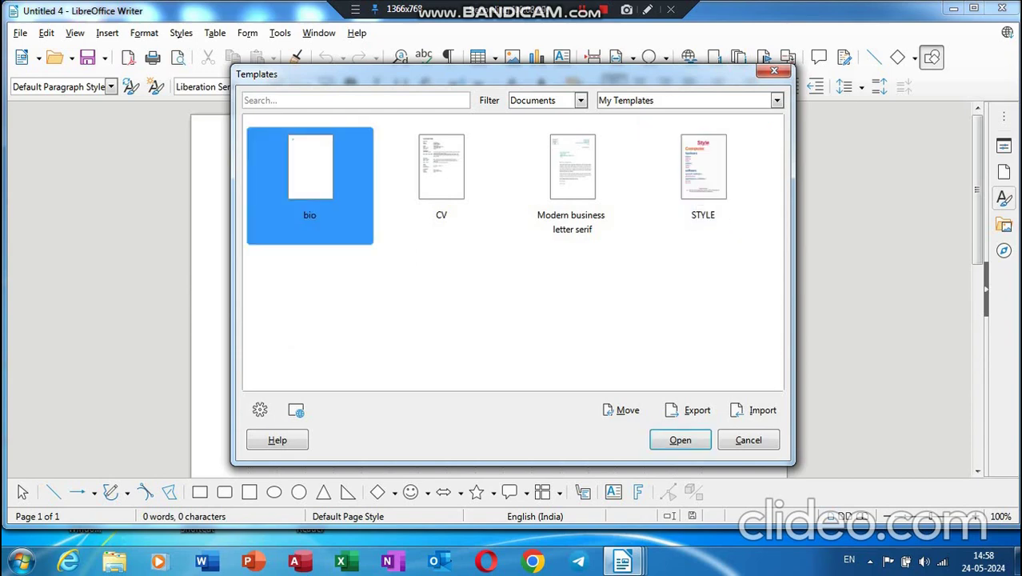
click(679, 439)
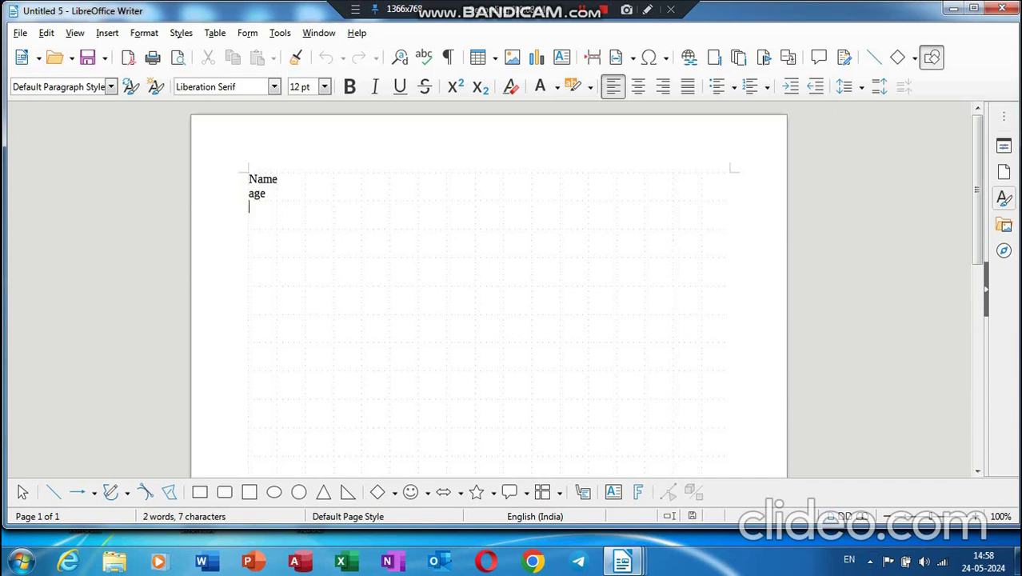
key(BackSpace)
key(BackSpace)
key(BackSpace)
key(BackSpace)
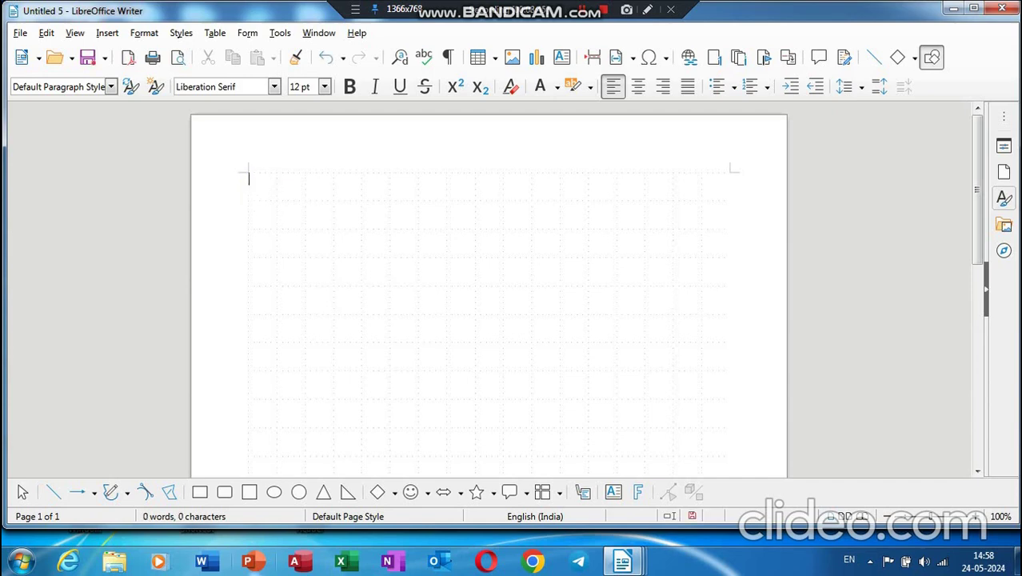
- Open 'unit 1 part 2 table of content.docx' in Microsoft Word
click(202, 561)
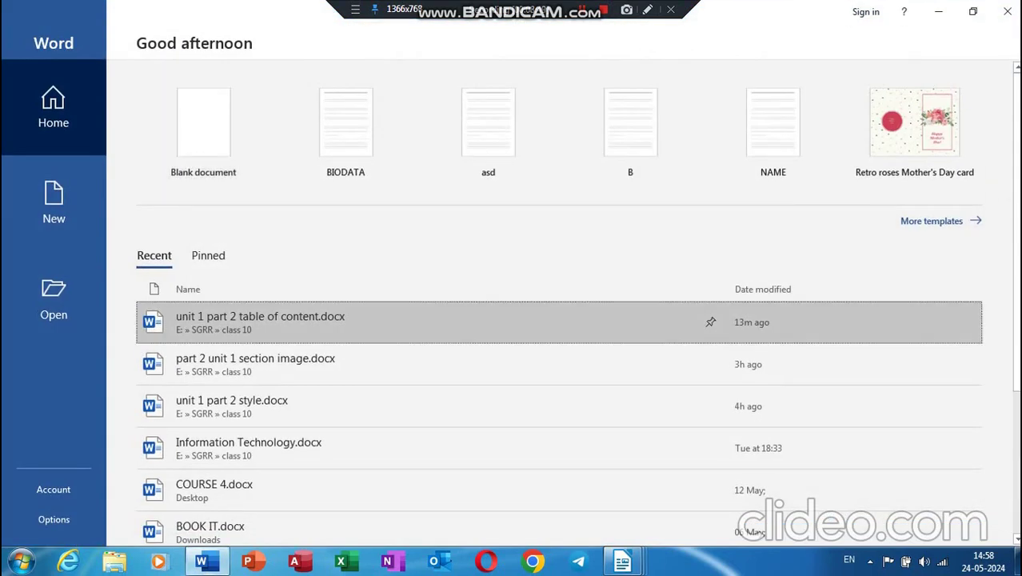
click(260, 322)
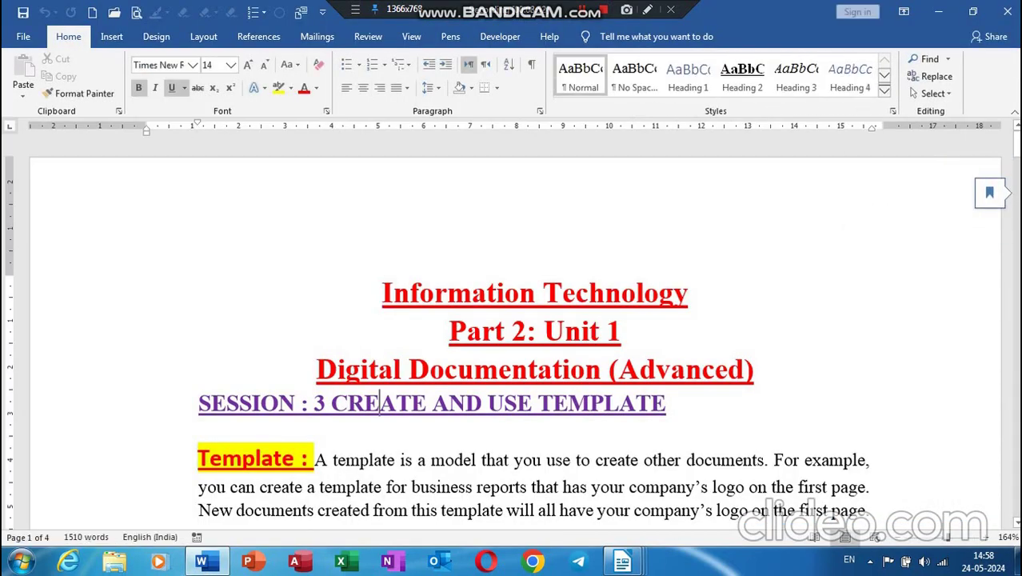
key(Page_Down)
key(Page_Down)
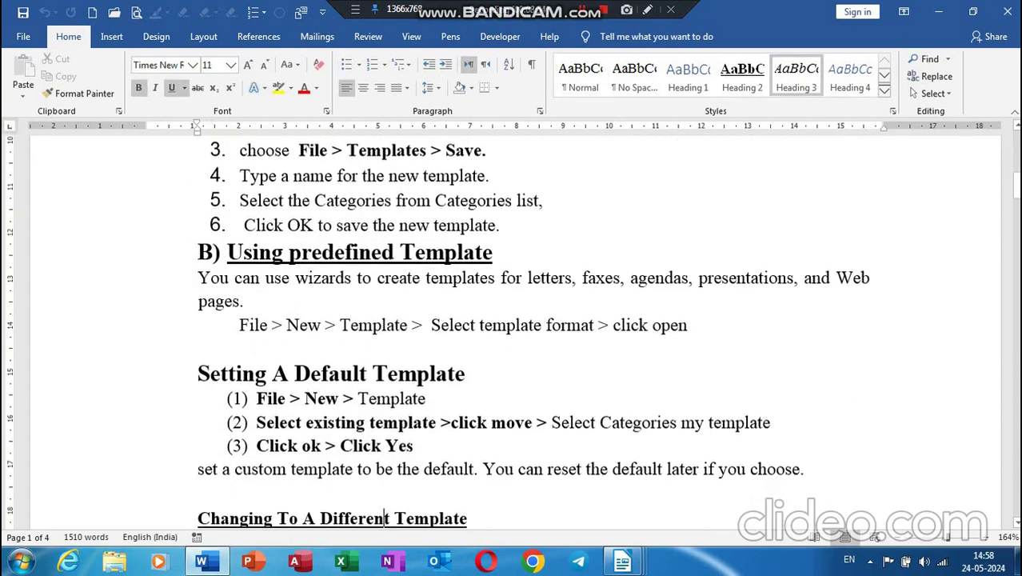
key(ctrl+Home)
- Scroll through the Session 4 table of contents notes and return to the title
scroll(379, 521, down, 4)
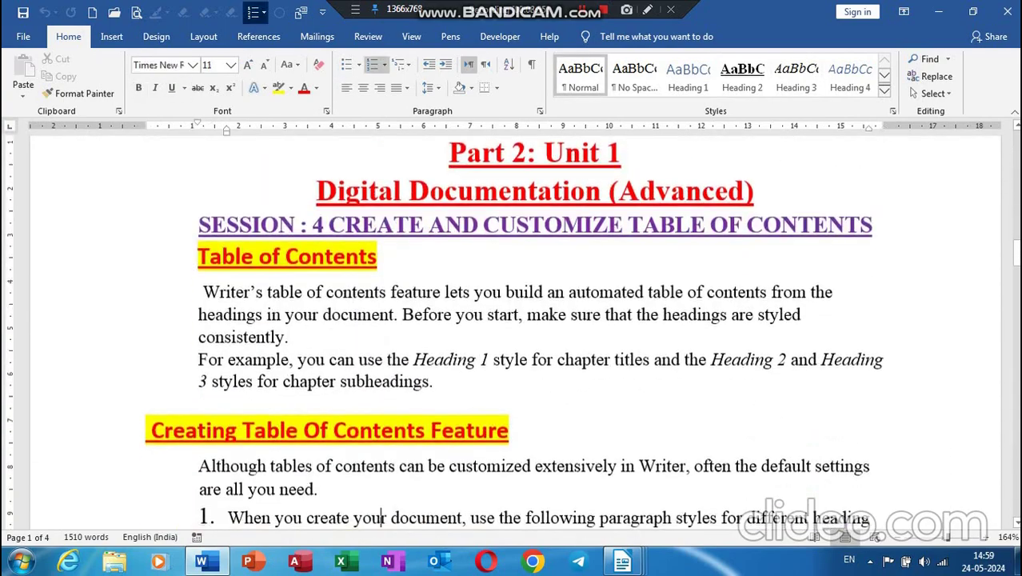
scroll(362, 527, down, 3)
scroll(362, 527, down, 4)
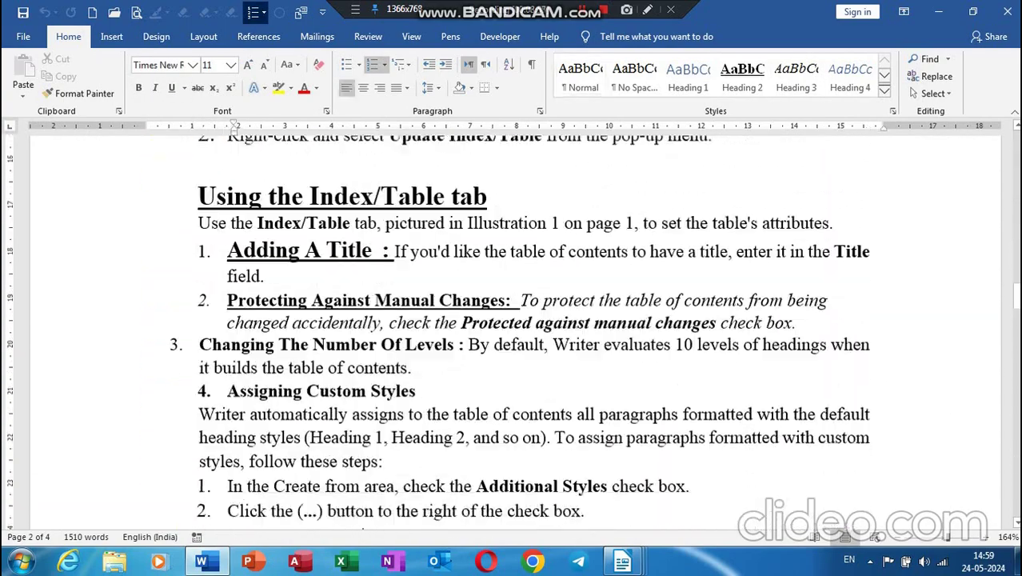
scroll(364, 528, down, 1)
scroll(367, 526, down, 4)
scroll(368, 480, down, 3)
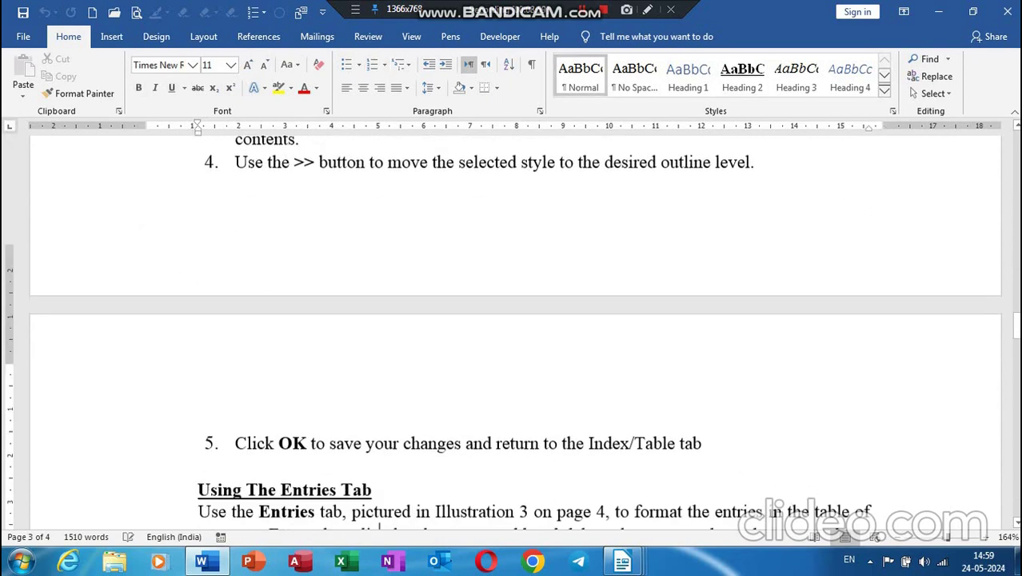
scroll(369, 331, down, 4)
scroll(370, 331, up, 3)
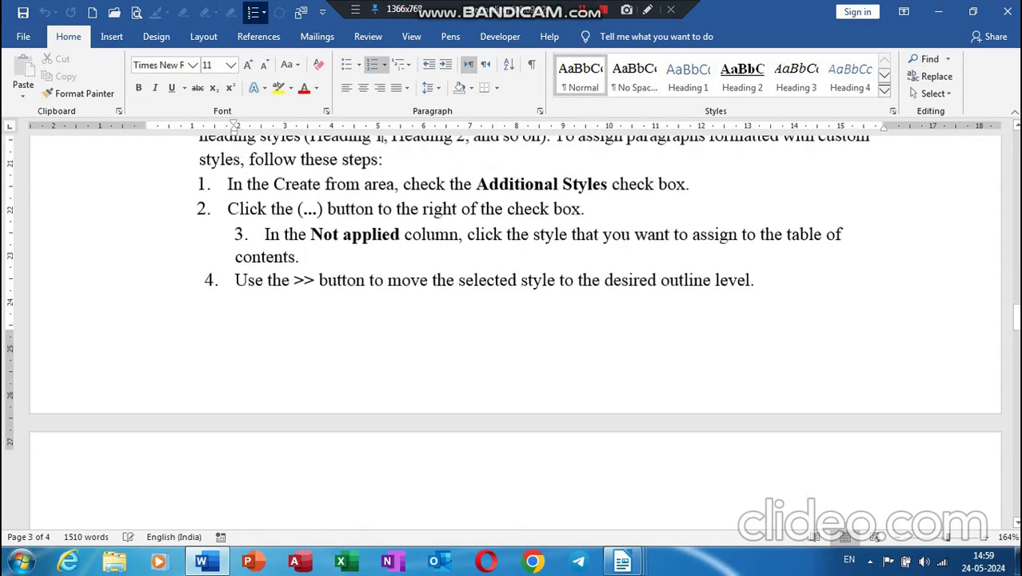
scroll(370, 331, up, 3)
scroll(370, 331, up, 2)
scroll(370, 331, up, 3)
scroll(370, 331, up, 4)
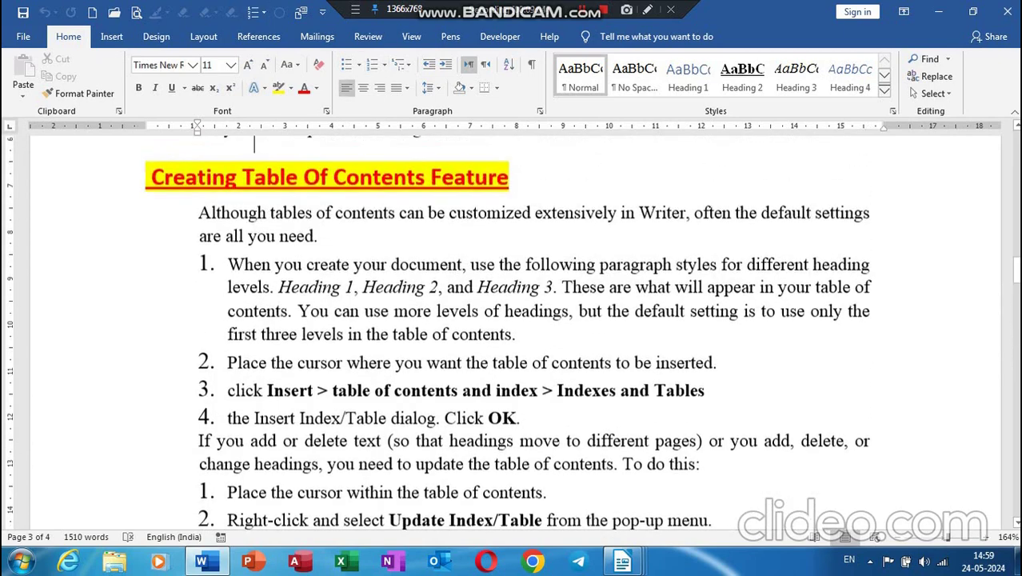
scroll(371, 331, up, 1)
scroll(370, 331, up, 1)
scroll(370, 331, up, 3)
click(378, 154)
key(Up)
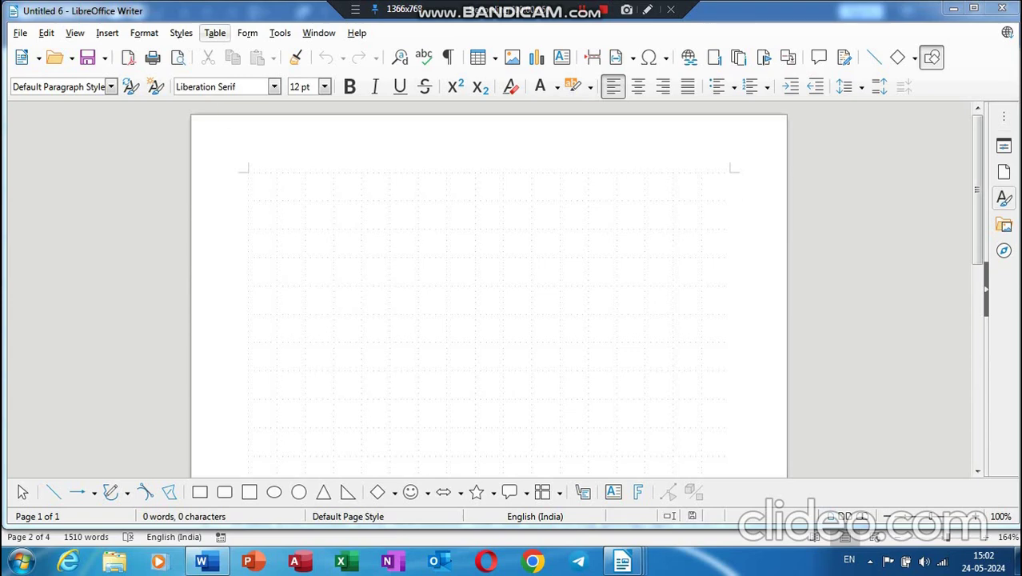
- Insert a 5-column, 6-row table using the Default Table Style
click(215, 33)
click(254, 53)
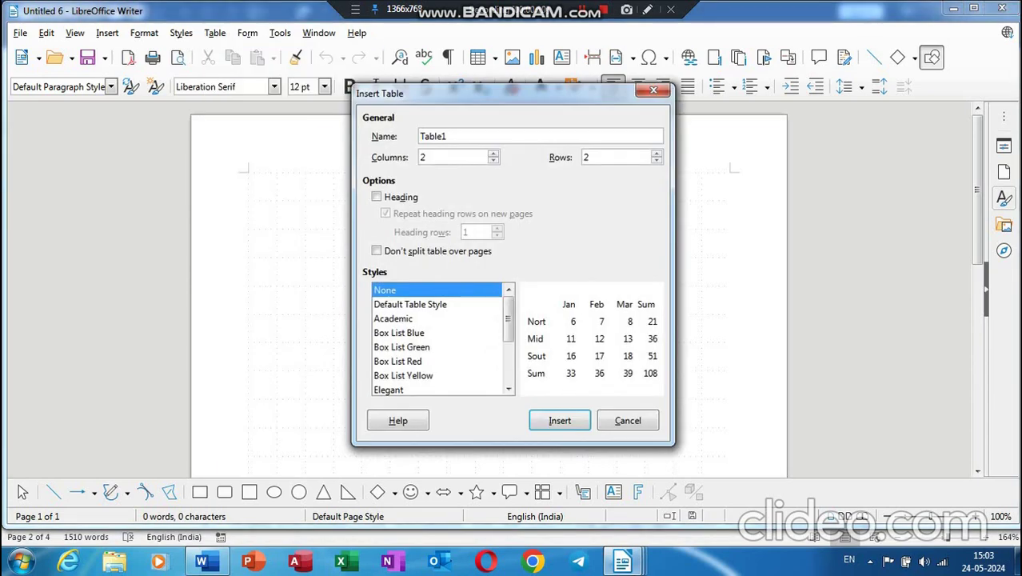
key(Tab)
text(5)
key(Tab)
text(6)
click(409, 304)
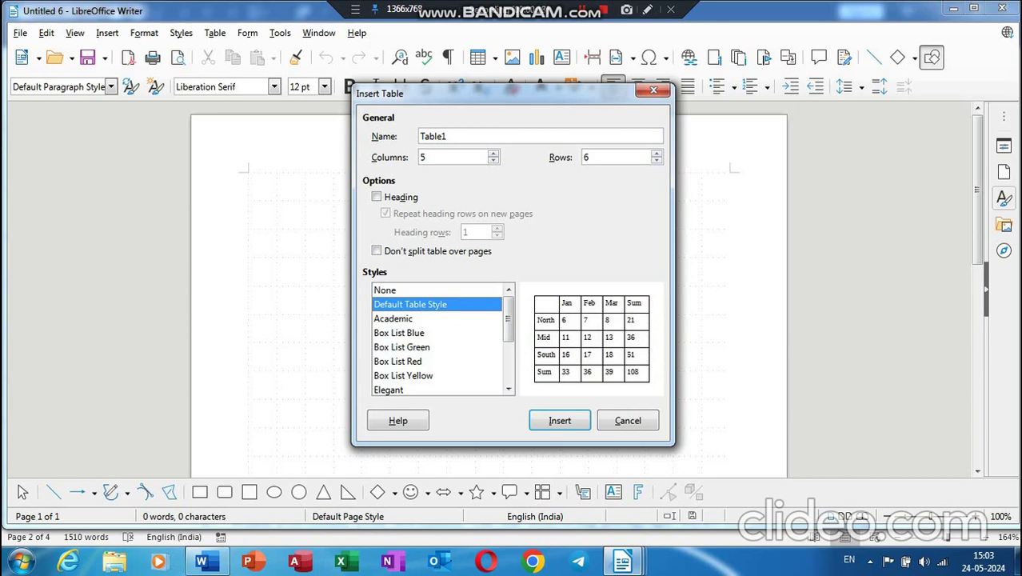
click(559, 419)
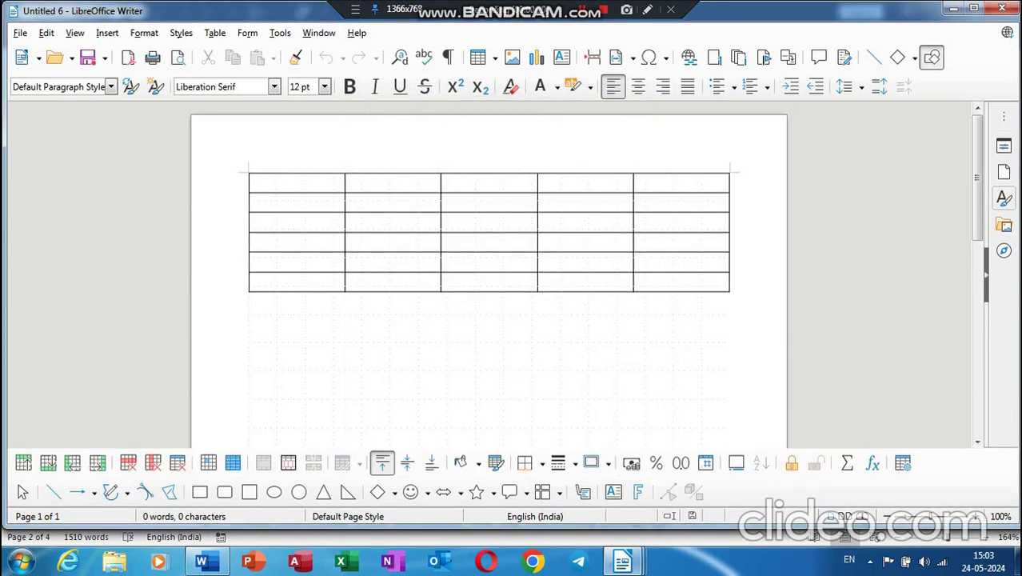
- Add an empty line above the table
click(296, 171)
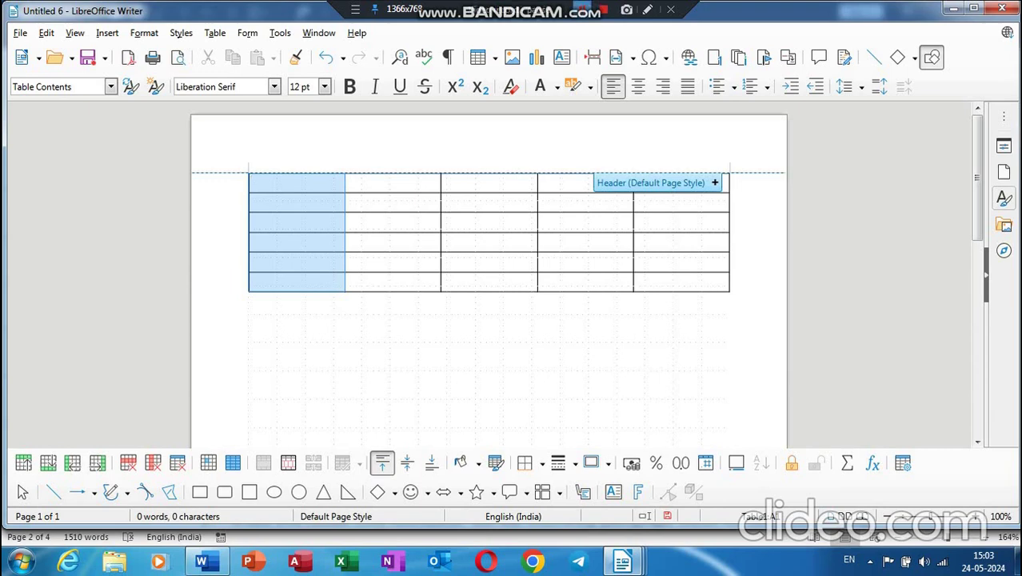
key(Return)
text(S)
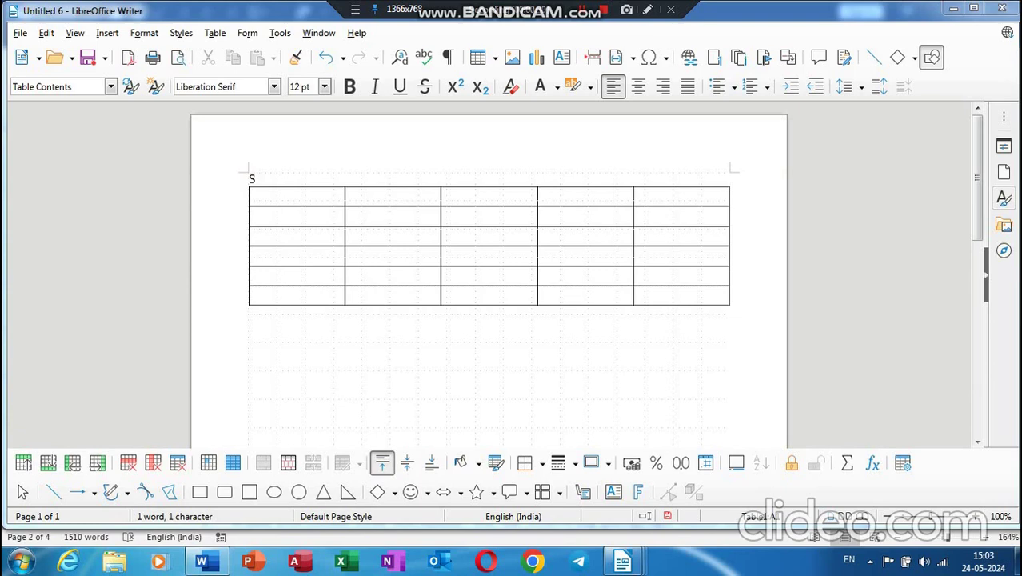
key(BackSpace)
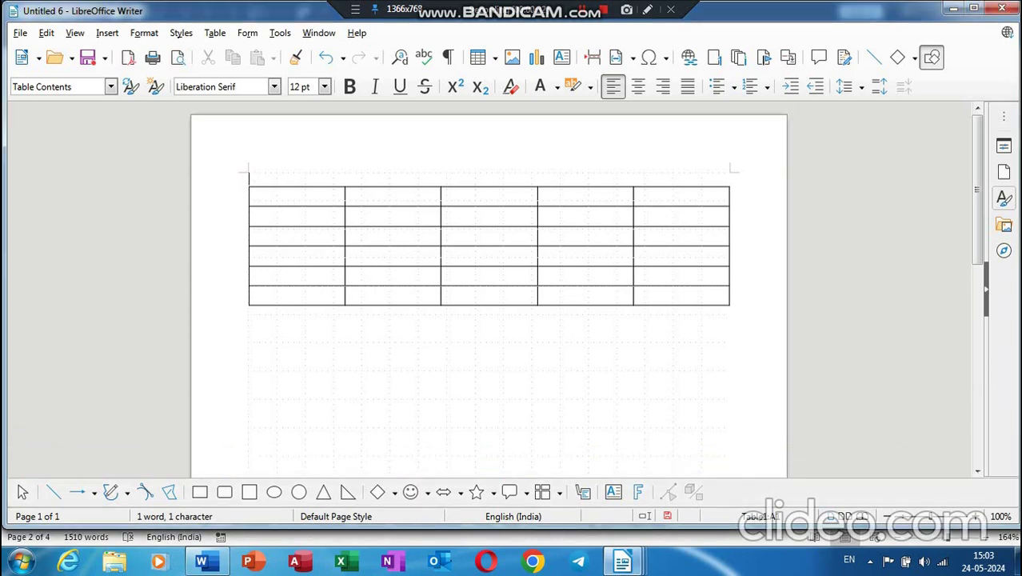
- Merge the top row's cells into one and type MARKSHEET in it
key(Down)
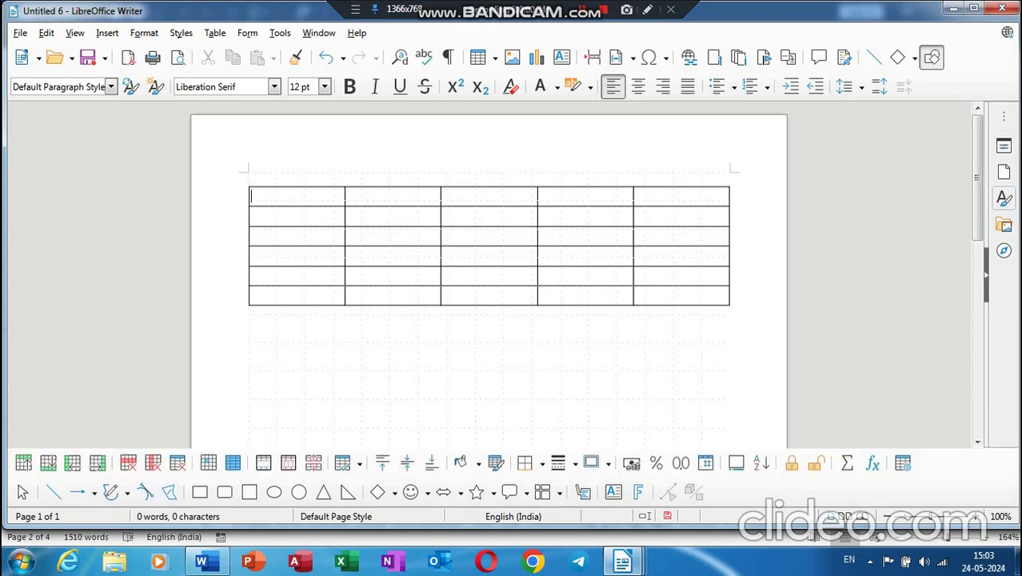
key(shift+Right)
key(shift+Right)
key(shift+Right)
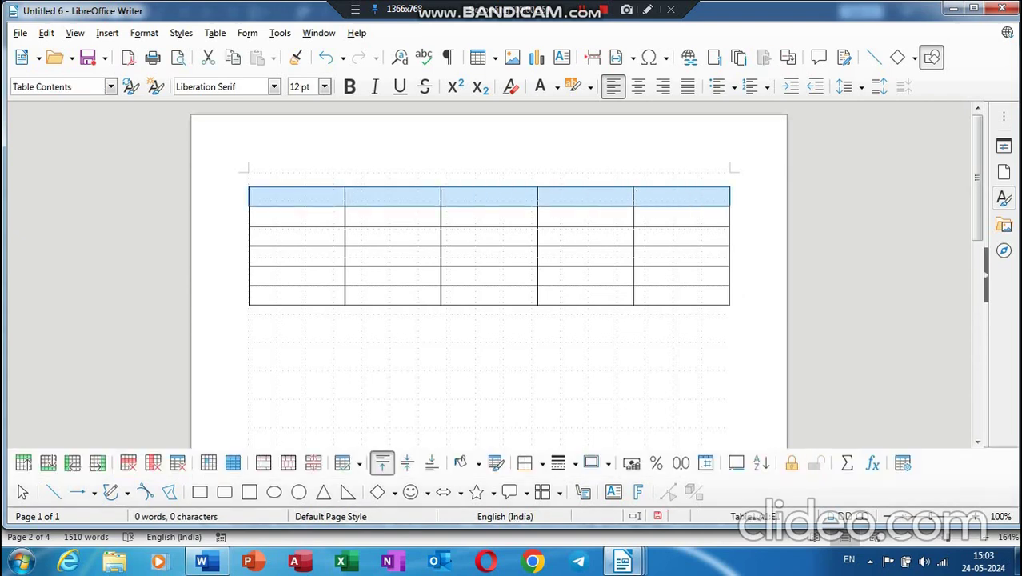
click(214, 33)
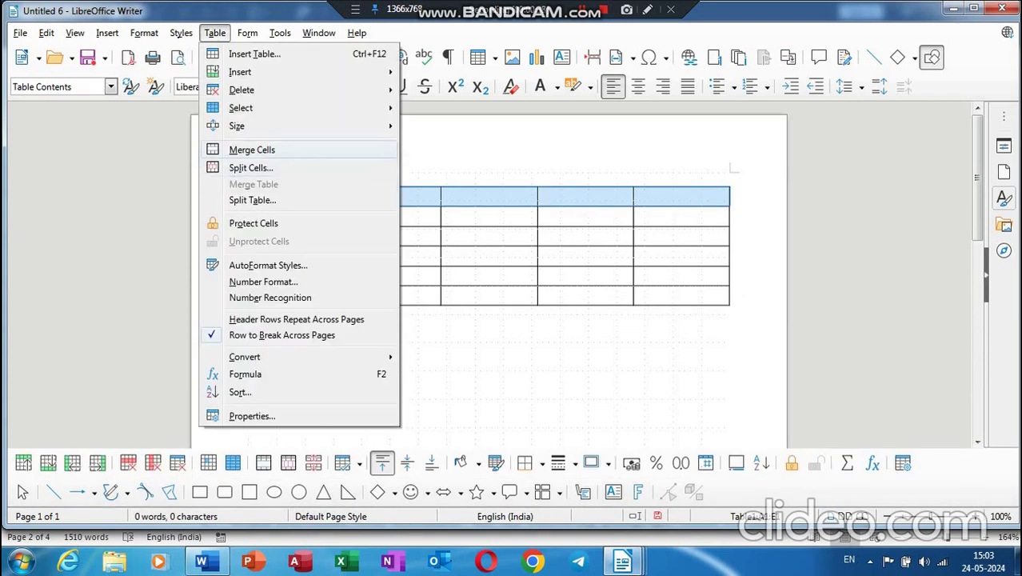
click(252, 150)
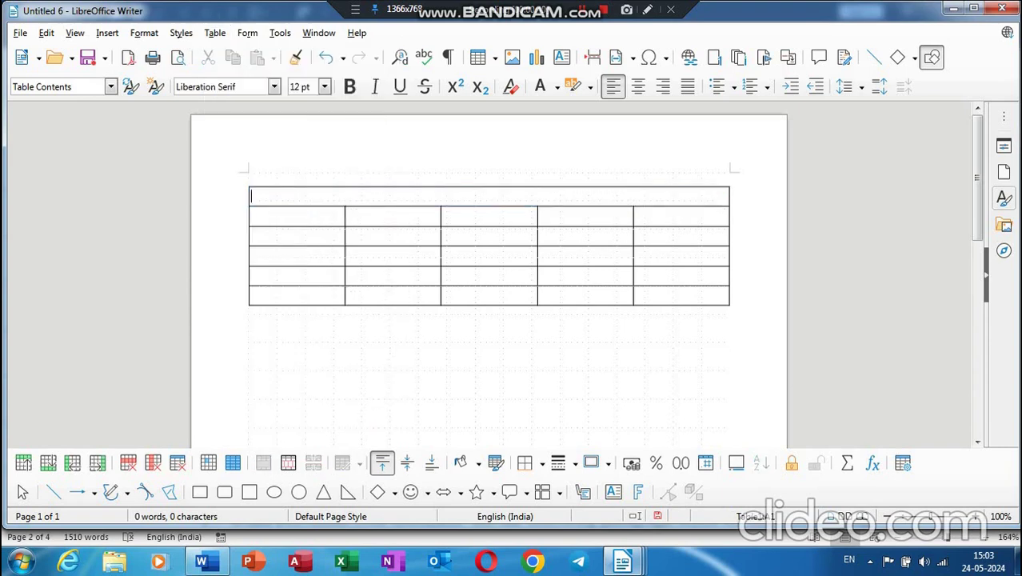
text(MARKS)
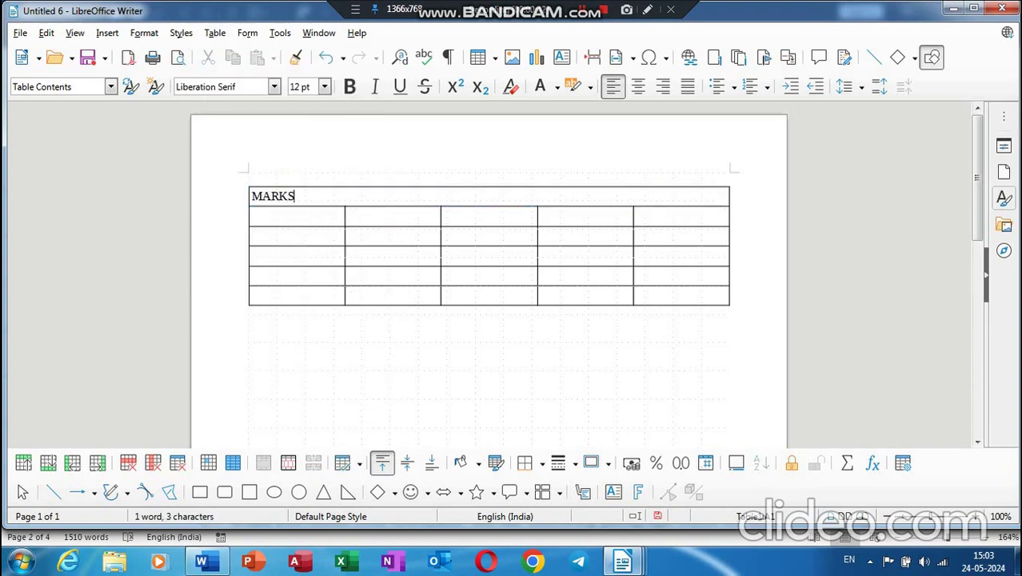
text(HEET)
click(251, 196)
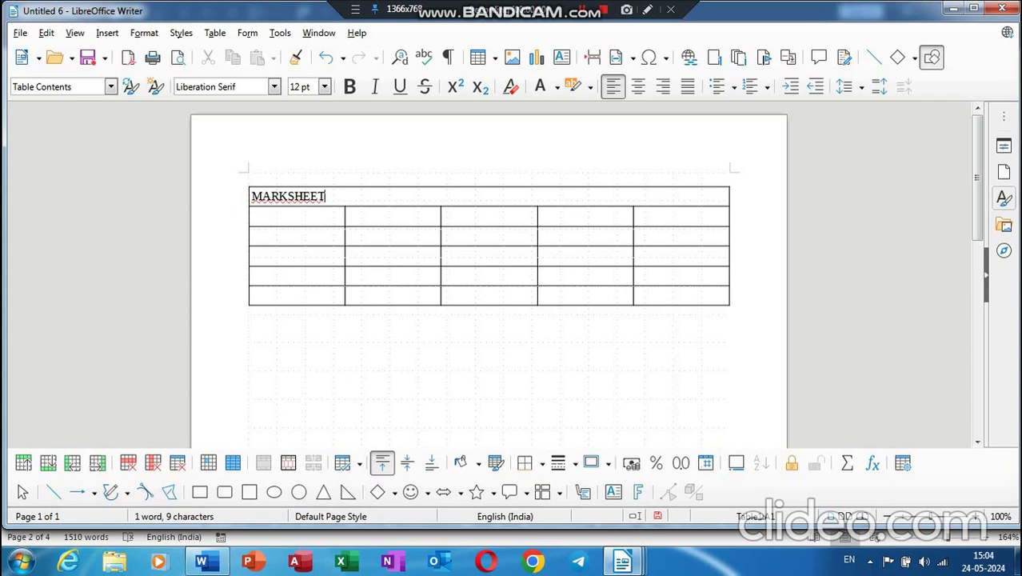
- Format the MARKSHEET title as centred, 22 pt and bold
key(shift+Home)
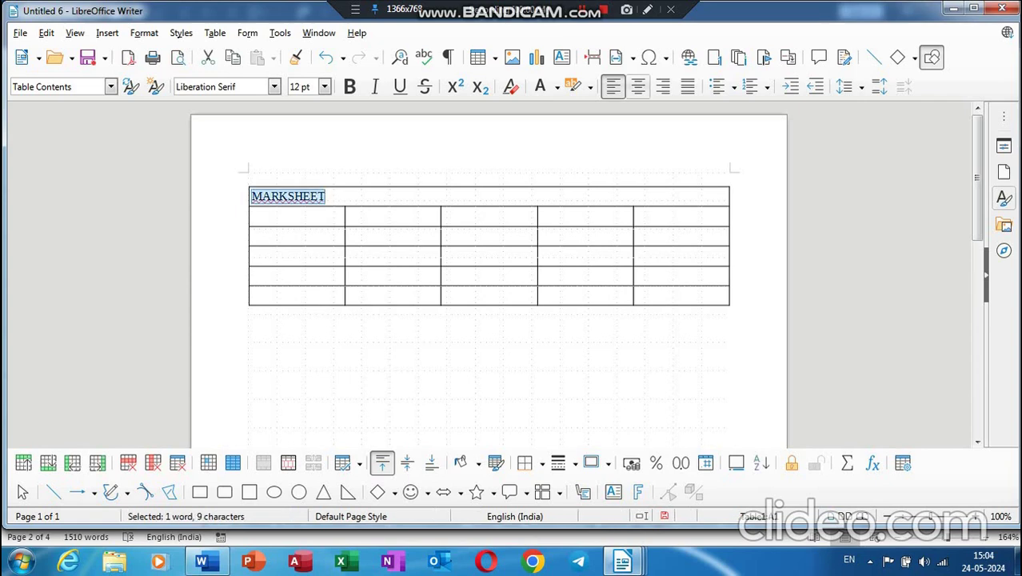
click(637, 87)
click(324, 86)
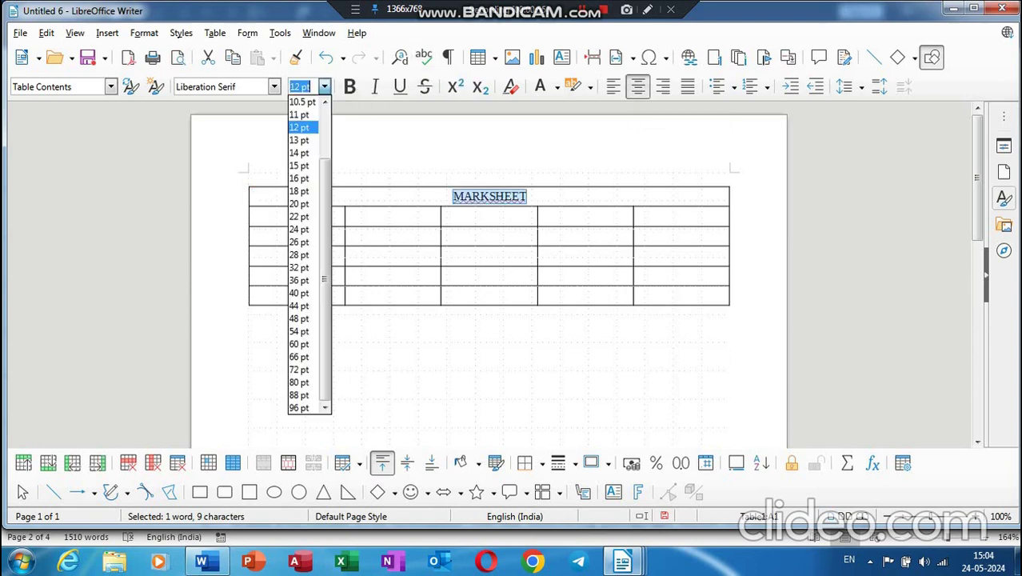
click(299, 216)
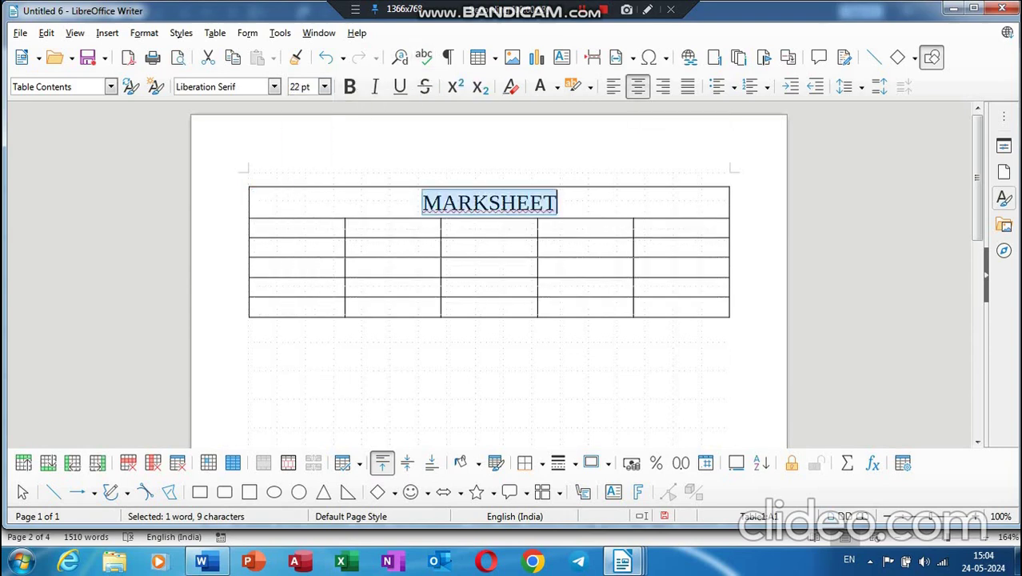
click(349, 86)
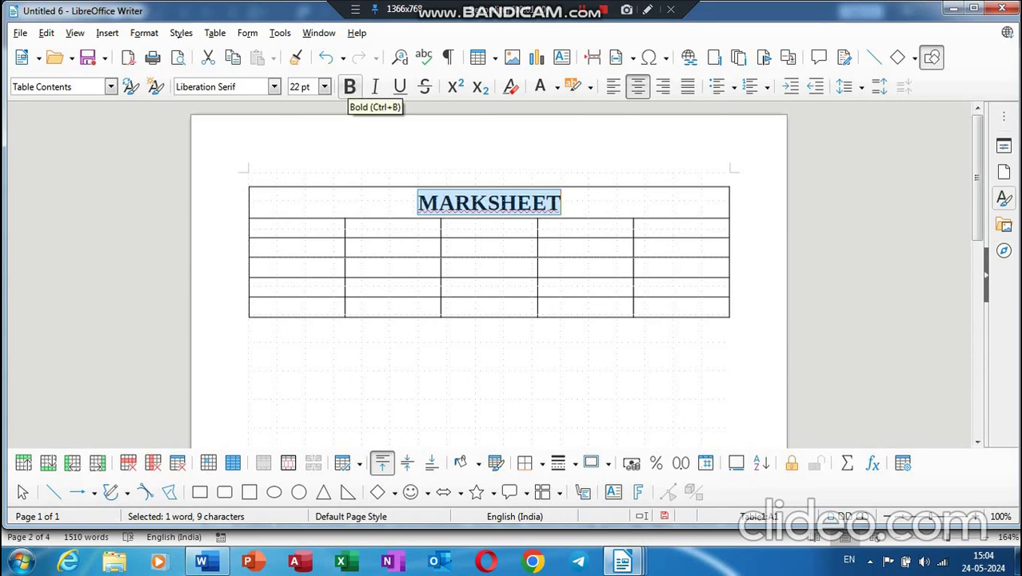
- Type 'NAME:' and 'Class :' into the second row of the table
click(255, 228)
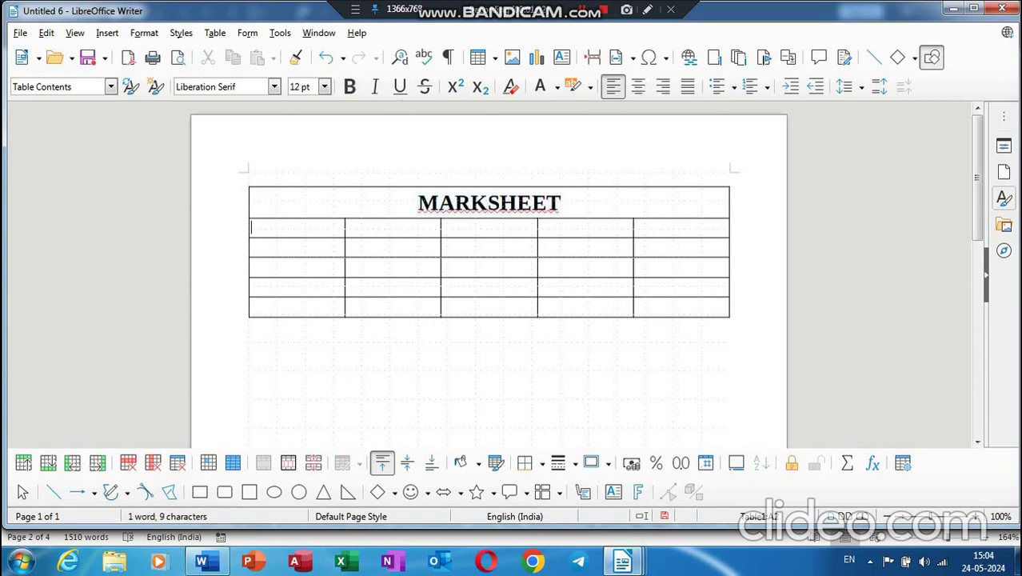
text(NAME)
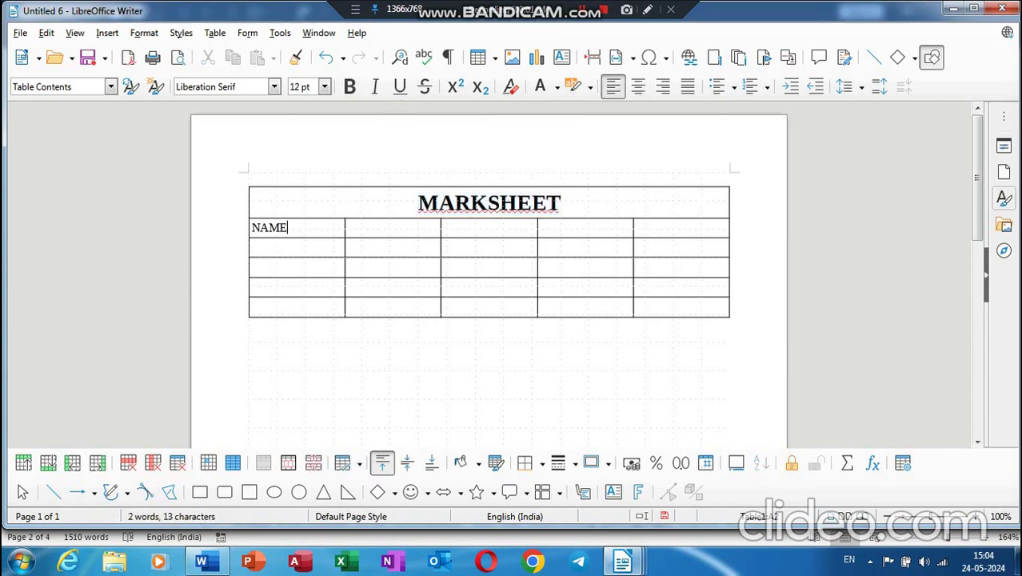
text(:)
key(Tab)
key(Tab)
key(Tab)
text(cLASS )
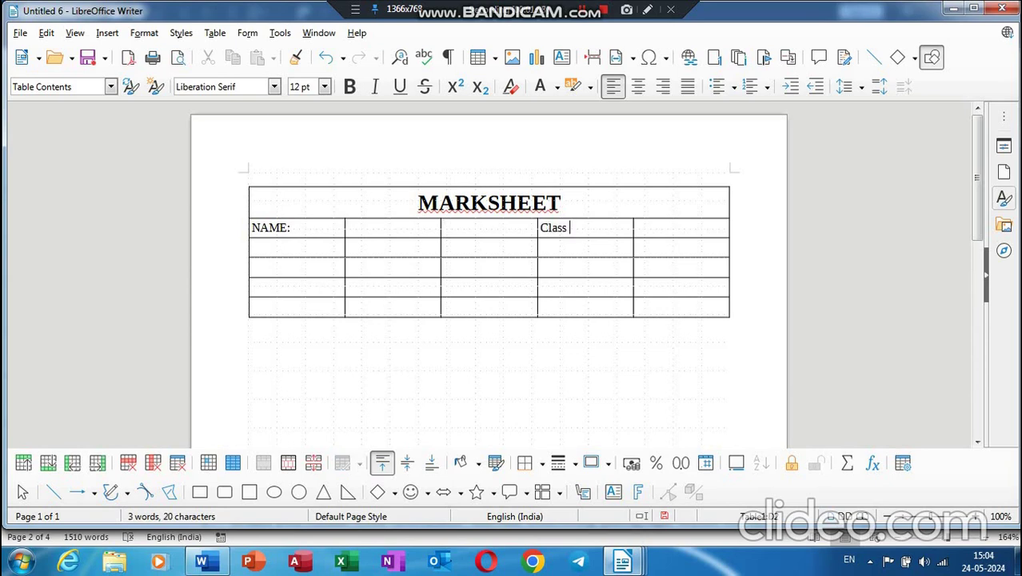
text(:)
- Merge row two's first three cells for NAME: and its last two cells for Class
click(290, 227)
key(shift+Right)
key(shift+Right)
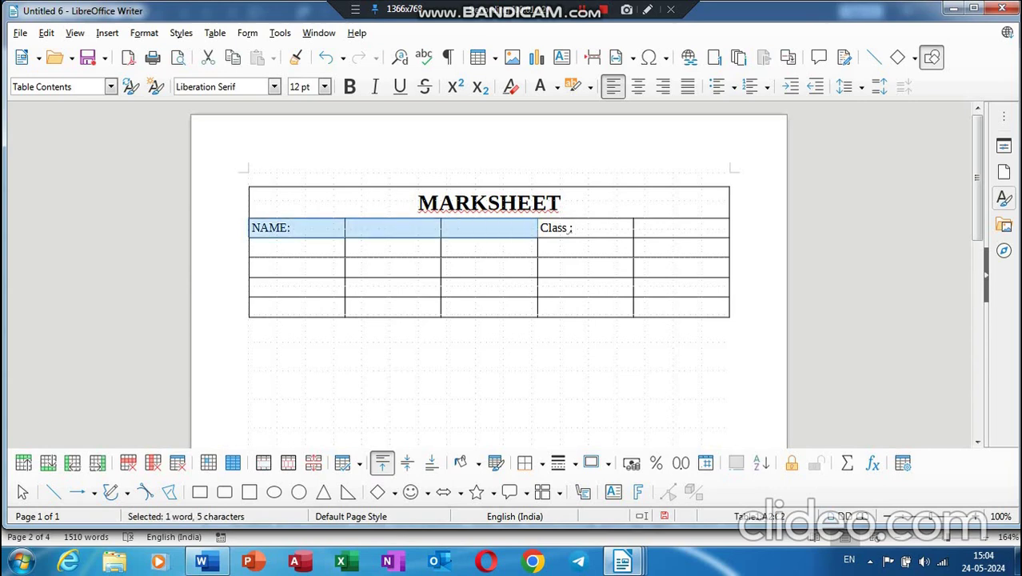
click(214, 32)
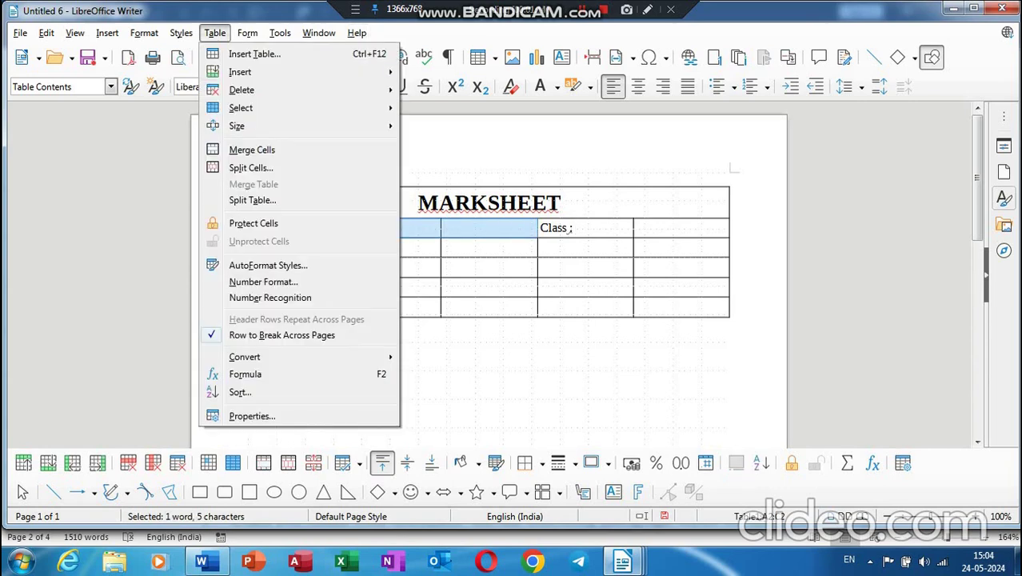
click(252, 149)
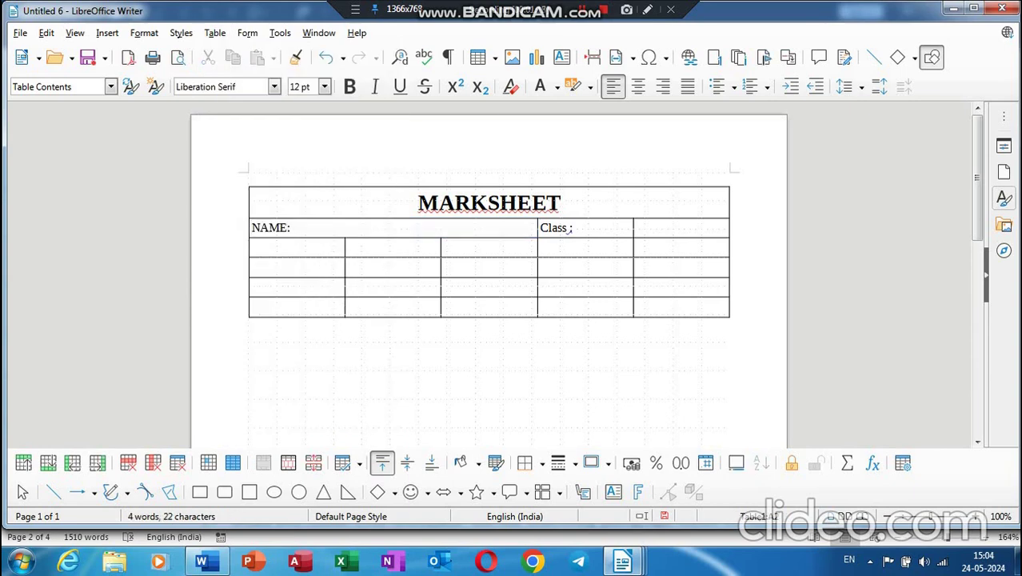
click(260, 228)
double_click(552, 228)
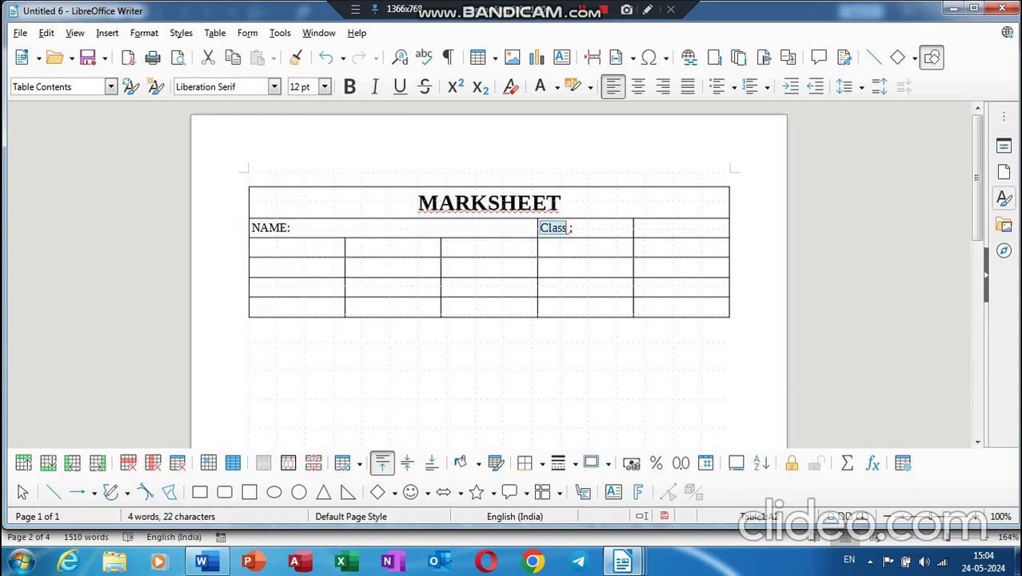
drag(552, 228, 635, 227)
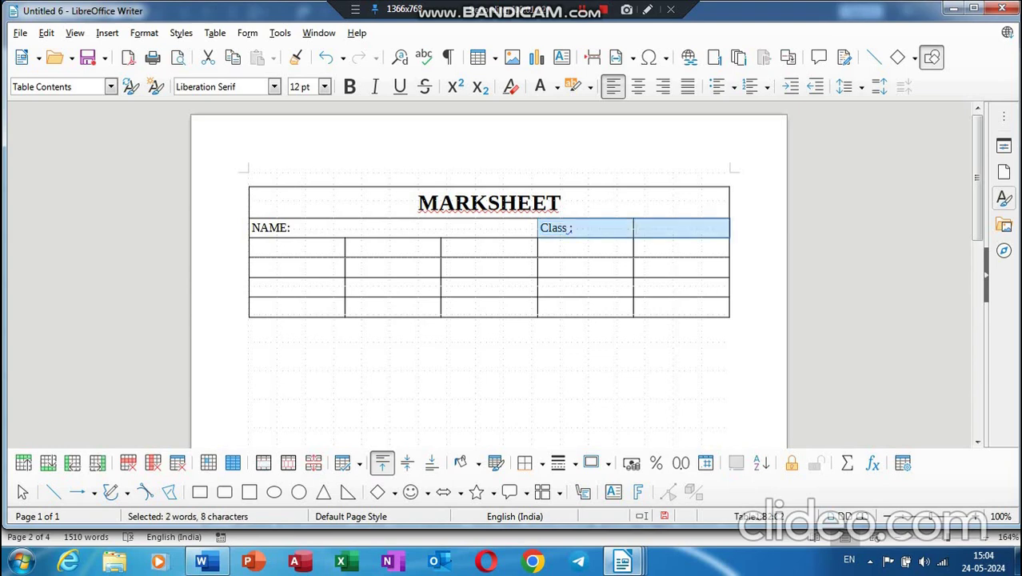
click(214, 32)
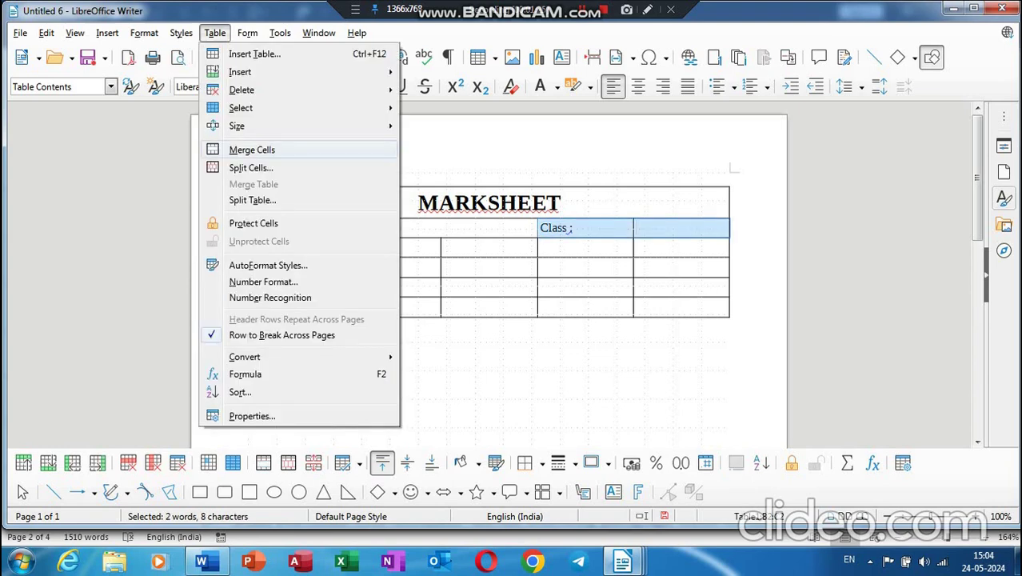
click(252, 149)
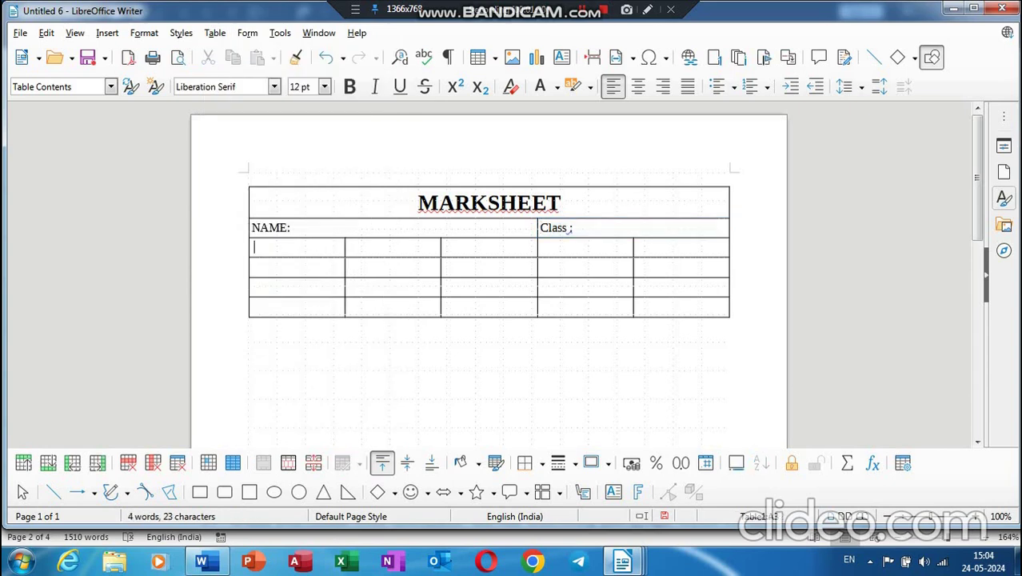
- Enter SUBJECT and the subject names (HINDI, ENGLISH, MATH) in the first column
text(subje)
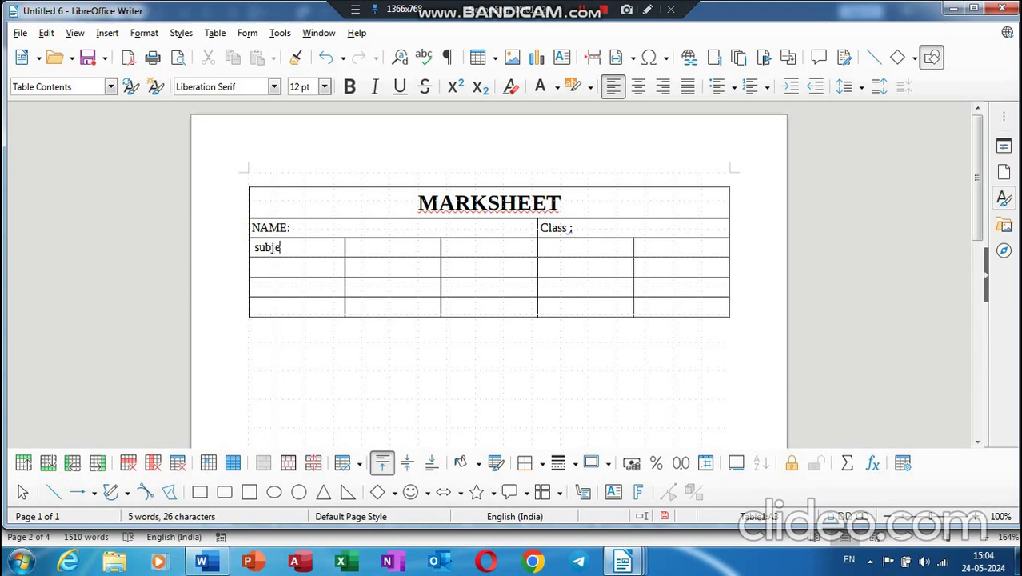
text(ct)
text(hindi)
key(Tab)
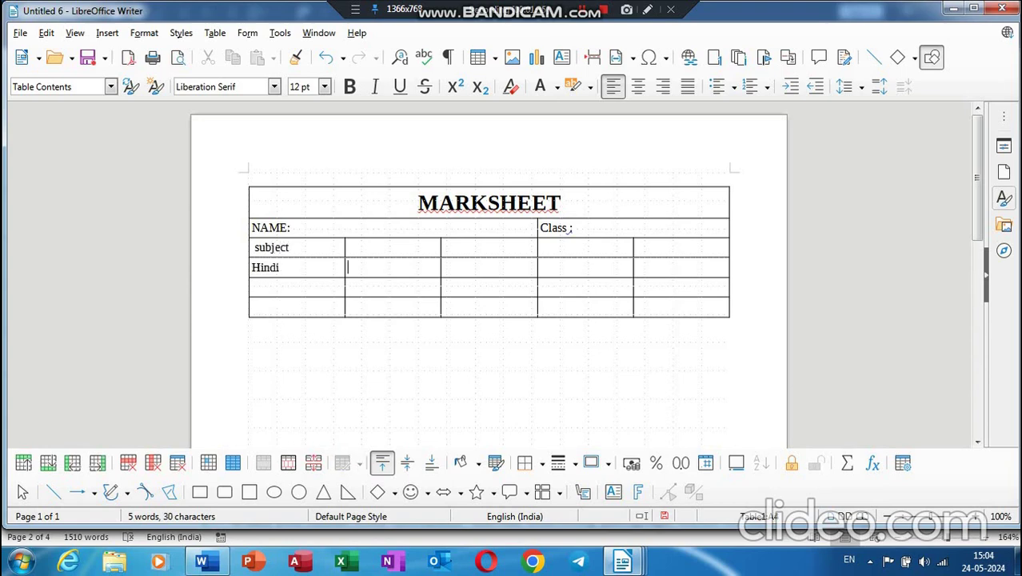
key(Tab)
key(Tab)
key(Tab)
key(Tab)
key(Tab)
key(Down)
key(Left)
text(english)
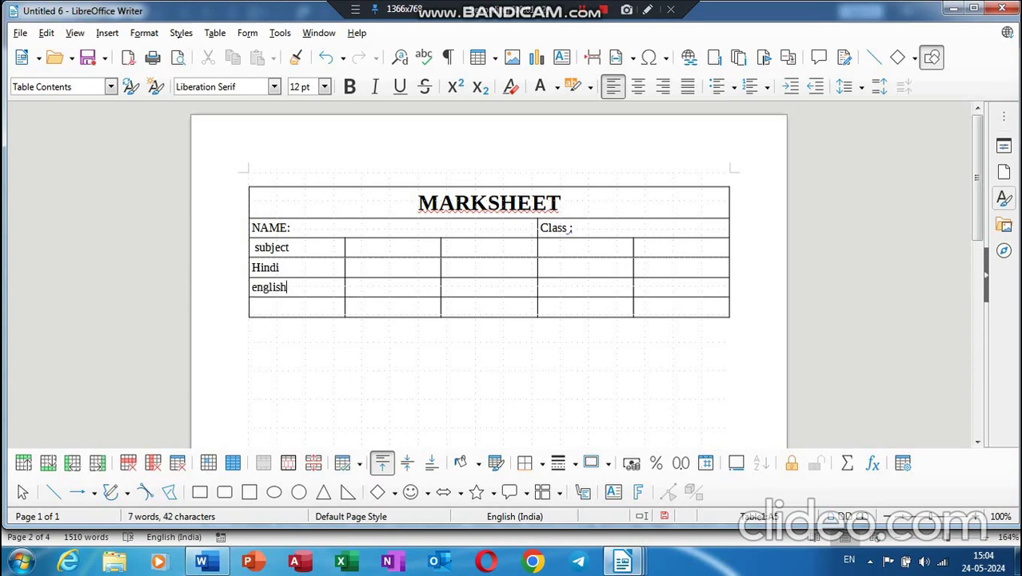
key(Down)
text(math)
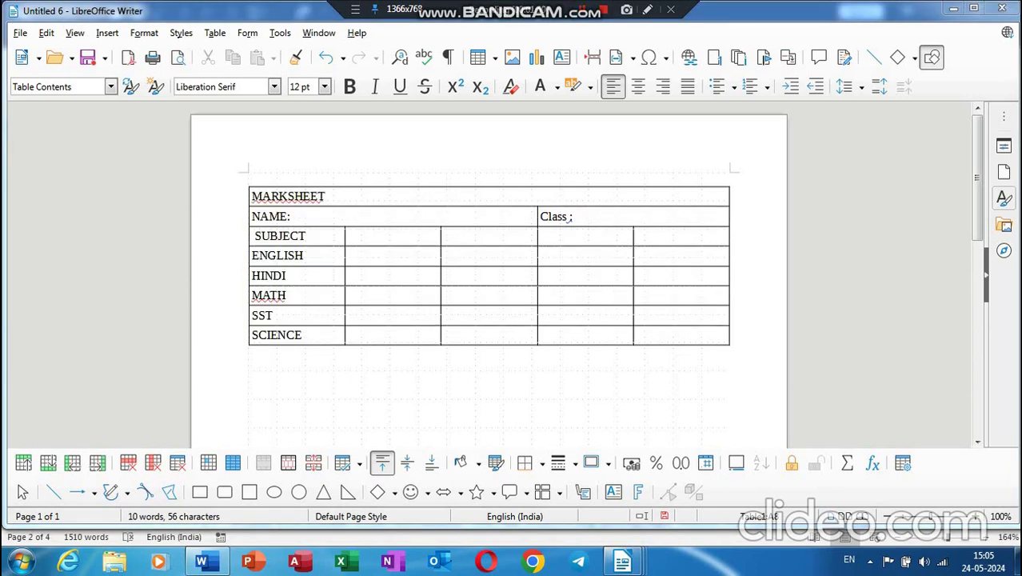
- Add the MAX.M heading with 100 for ENGLISH, HINDI, MATH, SST and SCIENCE
click(352, 236)
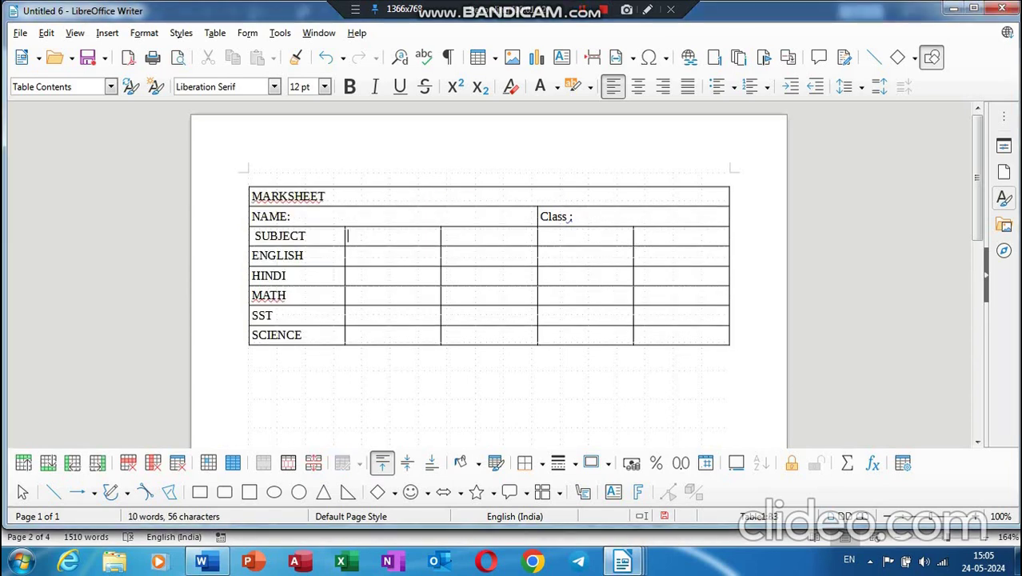
text(MAX)
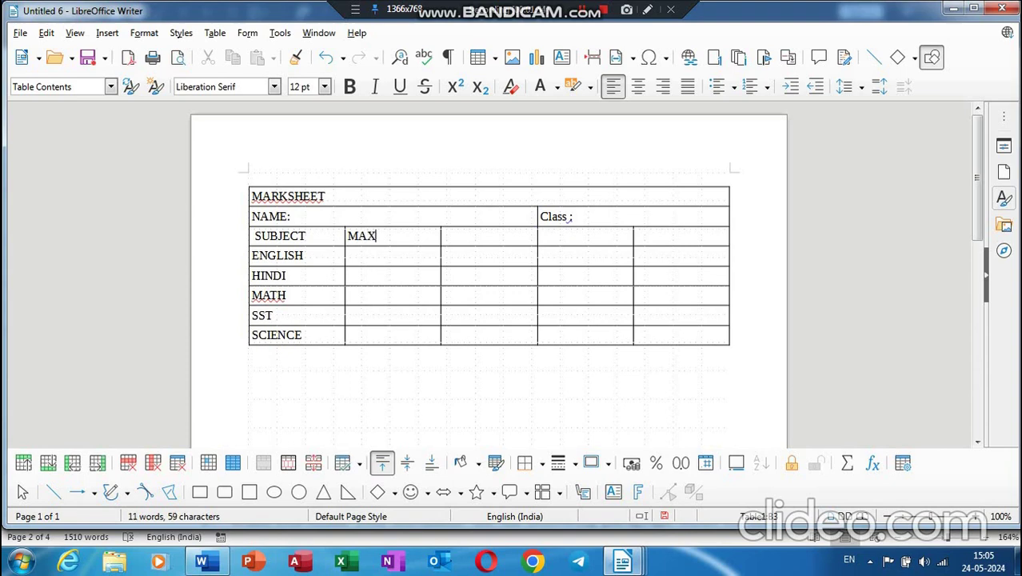
text(.M)
click(347, 255)
text(1001)
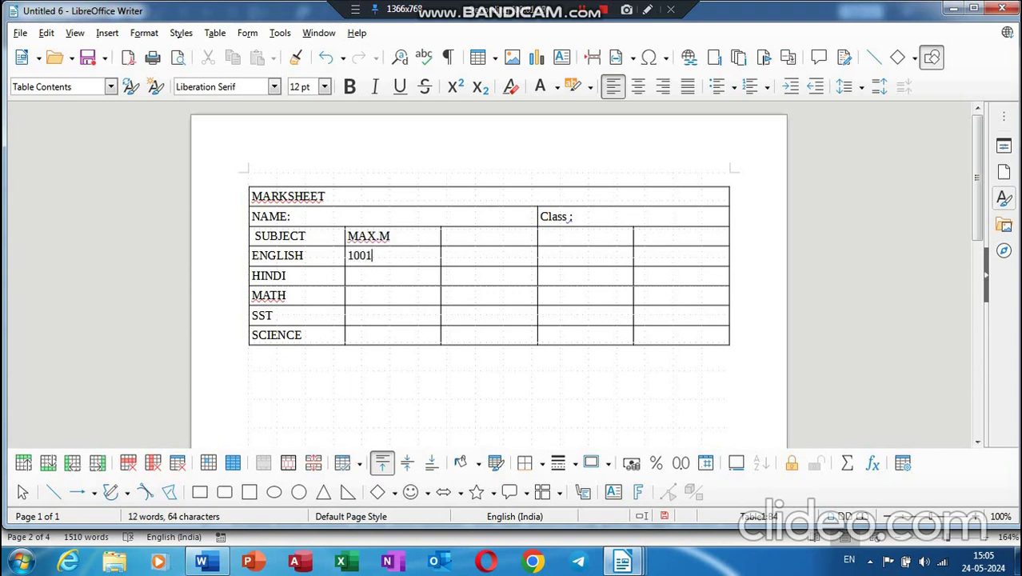
text(00)
key(BackSpace)
key(BackSpace)
key(BackSpace)
key(BackSpace)
text(0)
click(347, 275)
text(100)
click(347, 295)
text(100)
click(347, 315)
text(100)
click(347, 334)
text(1)
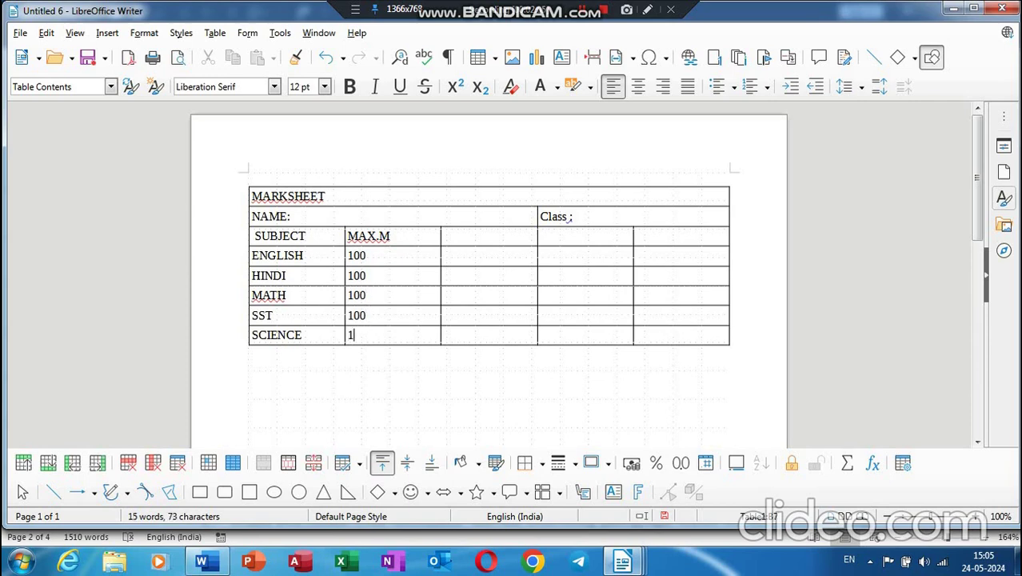
text(00)
- Add the MIN heading and enter 33 as the minimum marks, fixing duplicated entries
click(444, 236)
text(MIN)
click(445, 255)
text(3333)
key(Up)
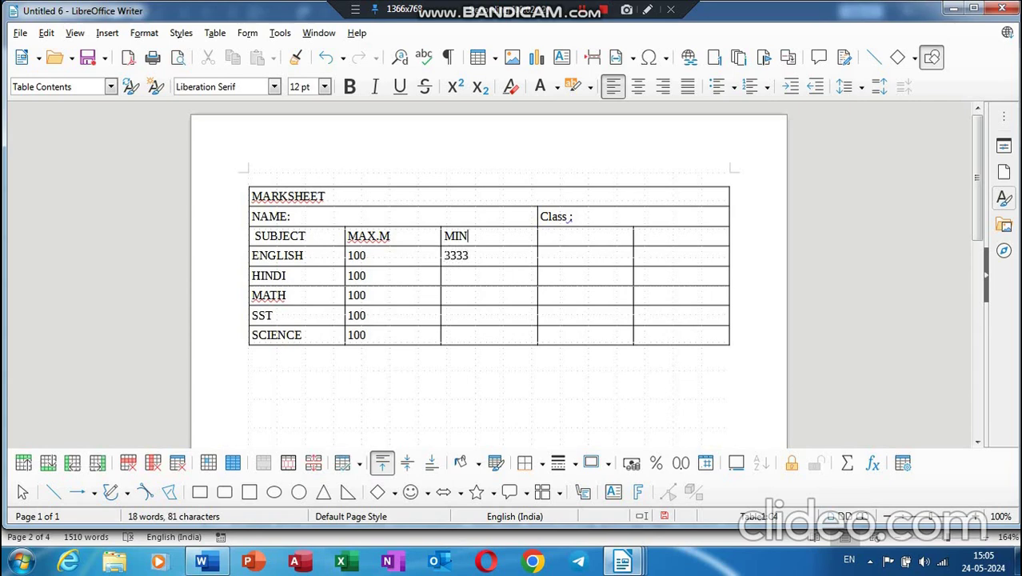
key(ctrl+z)
key(Down)
key(Up)
key(Up)
text(3)
text(3)
key(shift+Right)
key(ctrl+z)
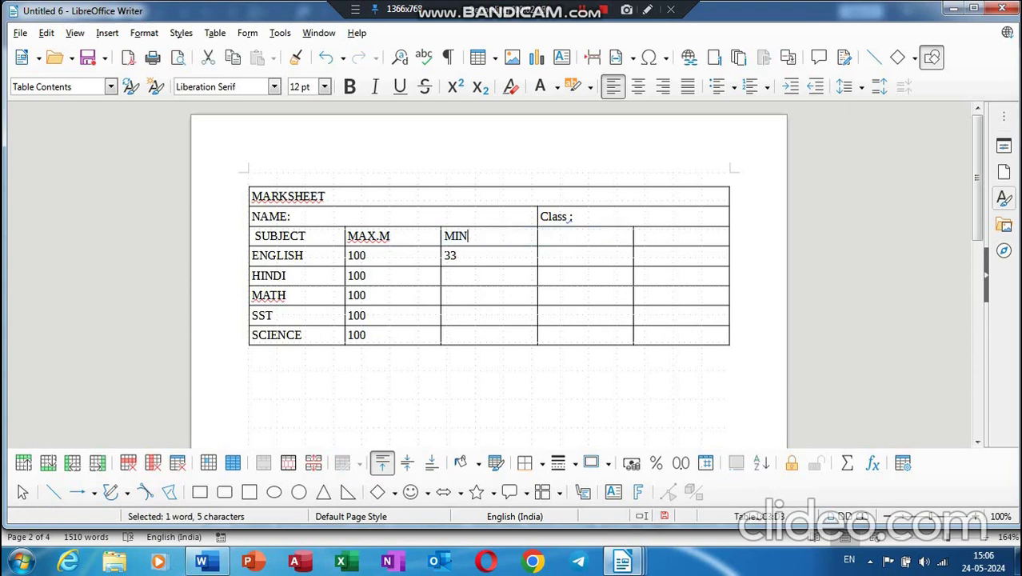
click(445, 275)
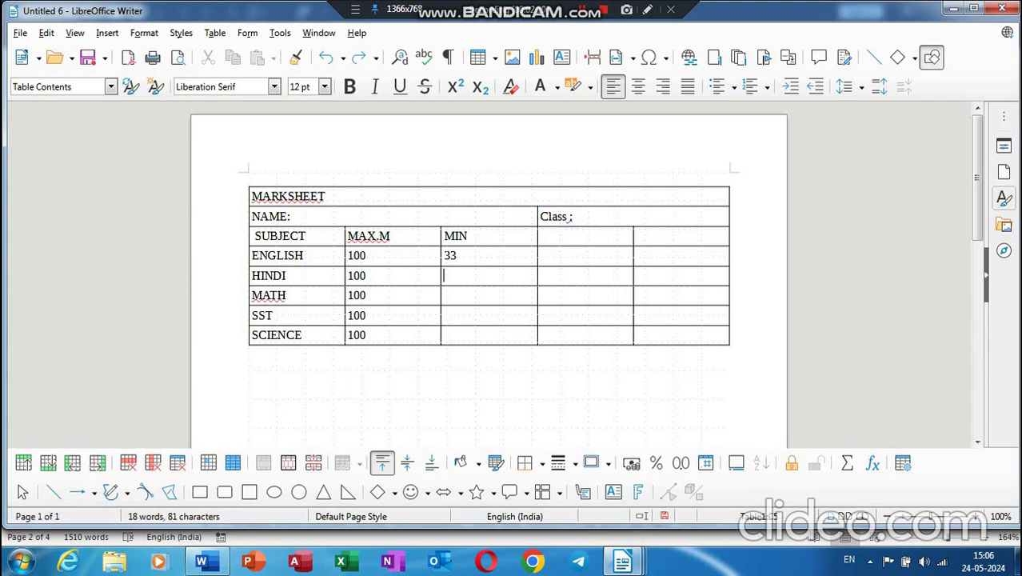
scroll(488, 272, down, 5)
scroll(488, 272, down, 3)
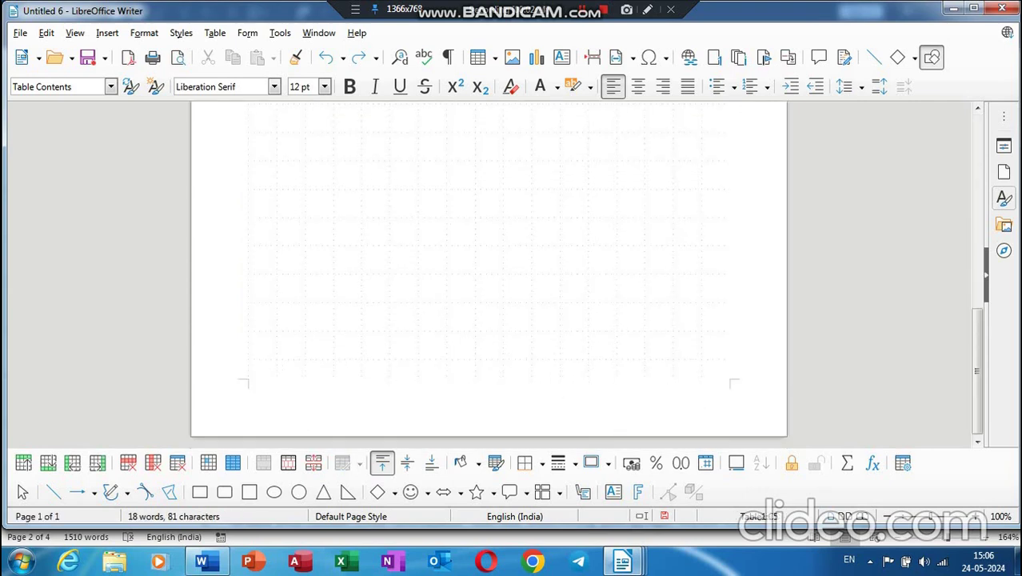
key(ctrl+y)
key(ctrl+y)
key(ctrl+y)
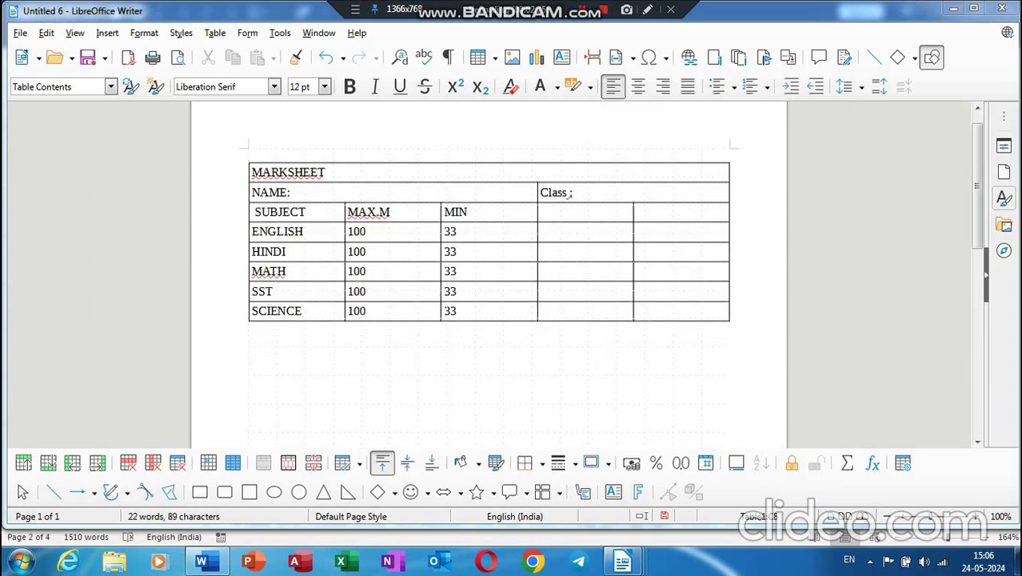
- Type the M.OBT heading and merge the last column's cells into one tall cell
text(M.)
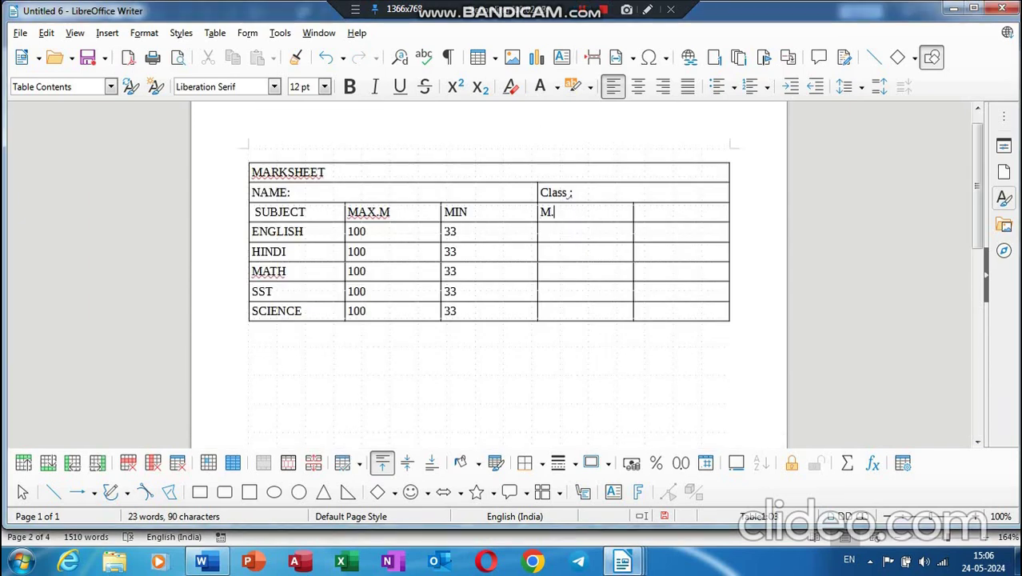
text(OBT)
key(Tab)
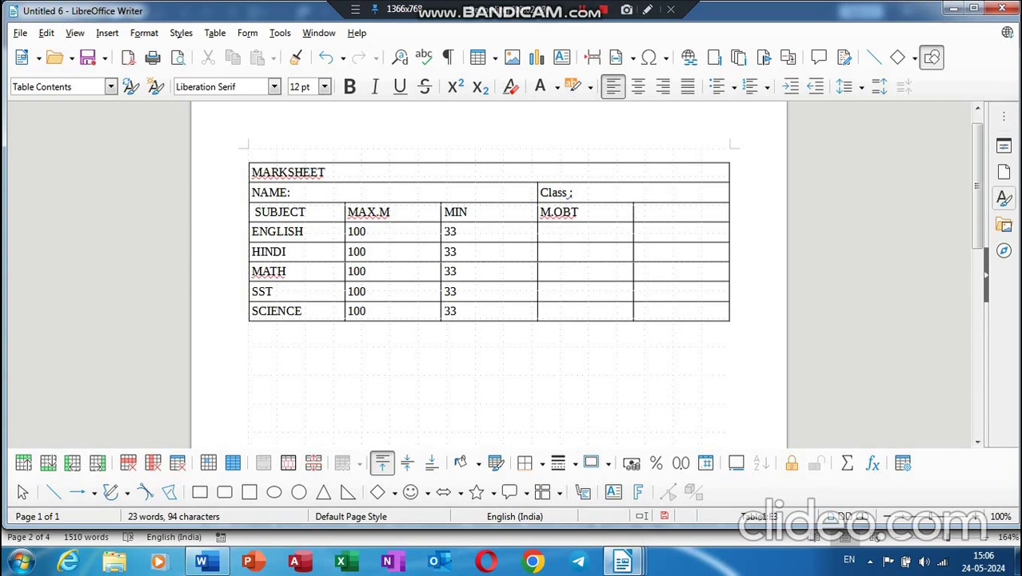
key(shift+Down)
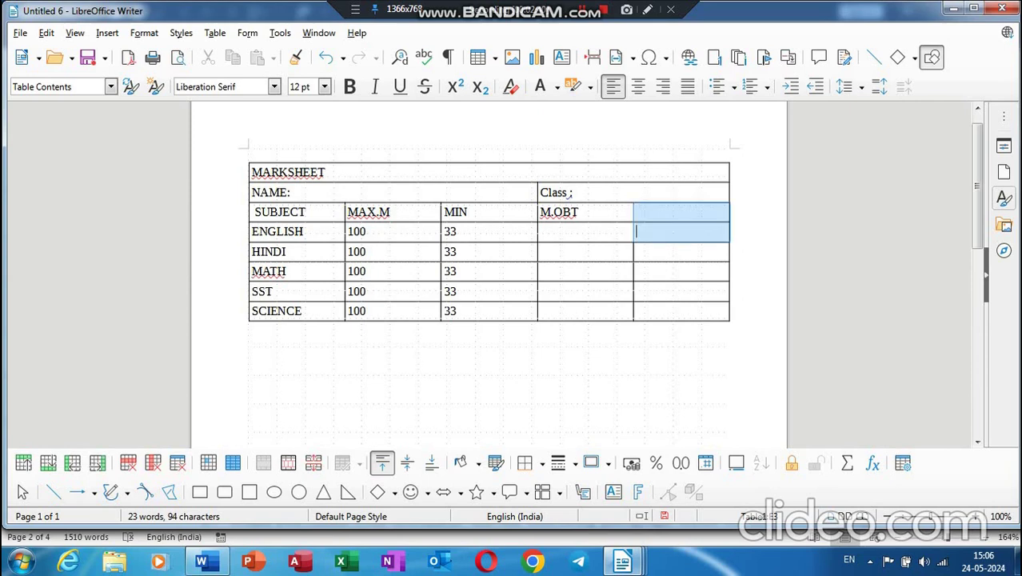
key(shift+Down)
key(shift+Down)
key(shift+Down)
key(shift+Down)
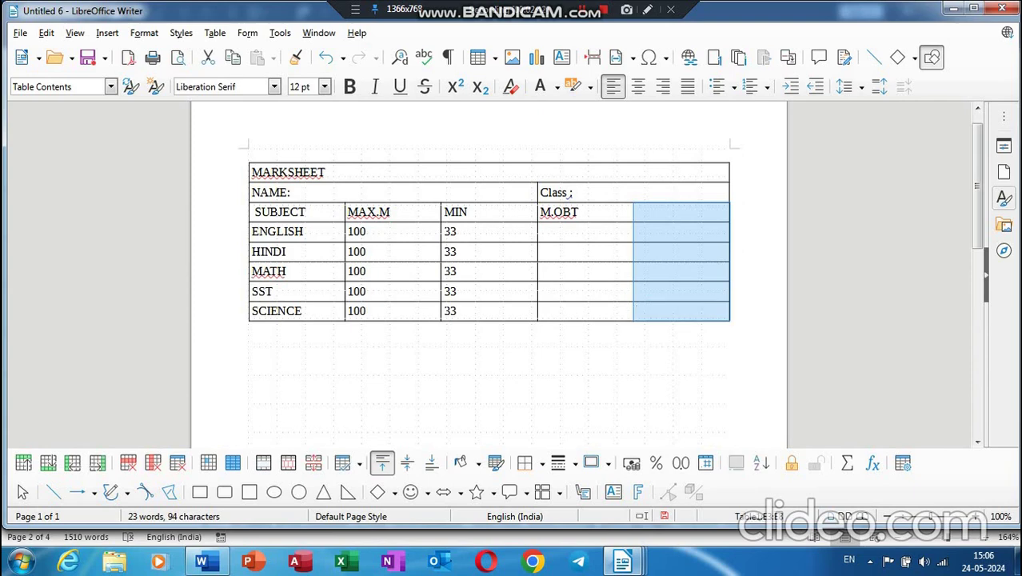
click(214, 33)
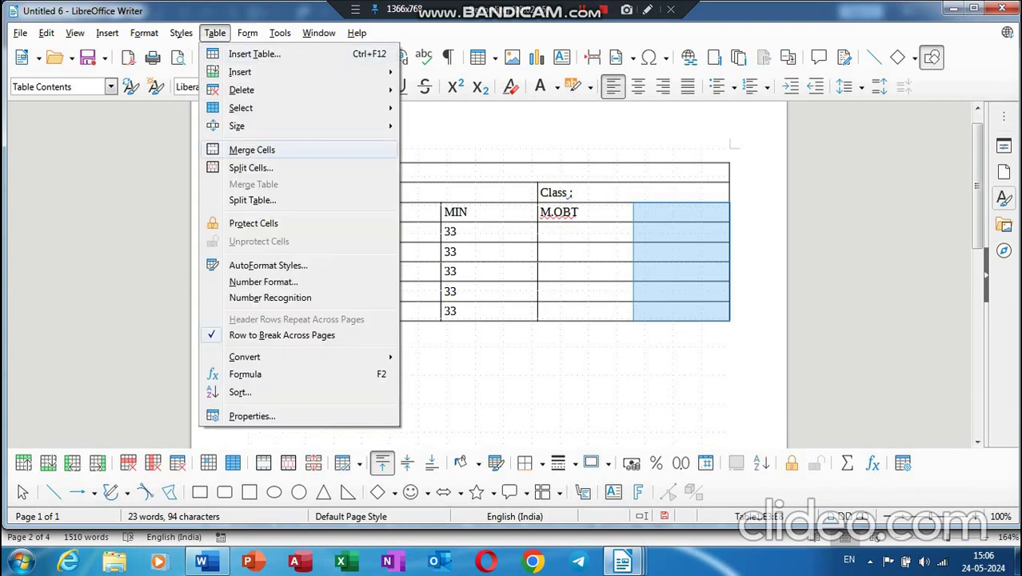
click(252, 150)
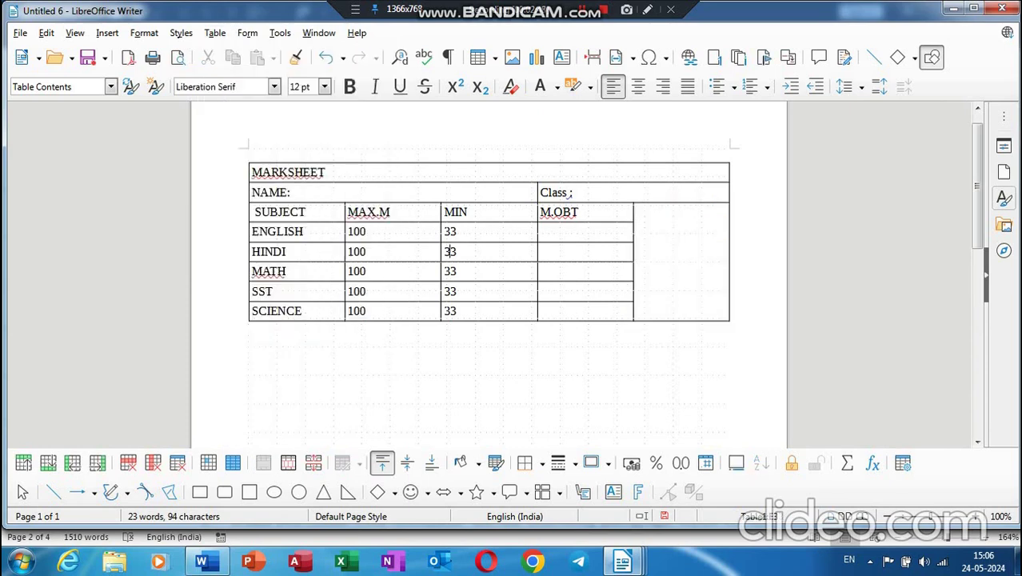
key(Return)
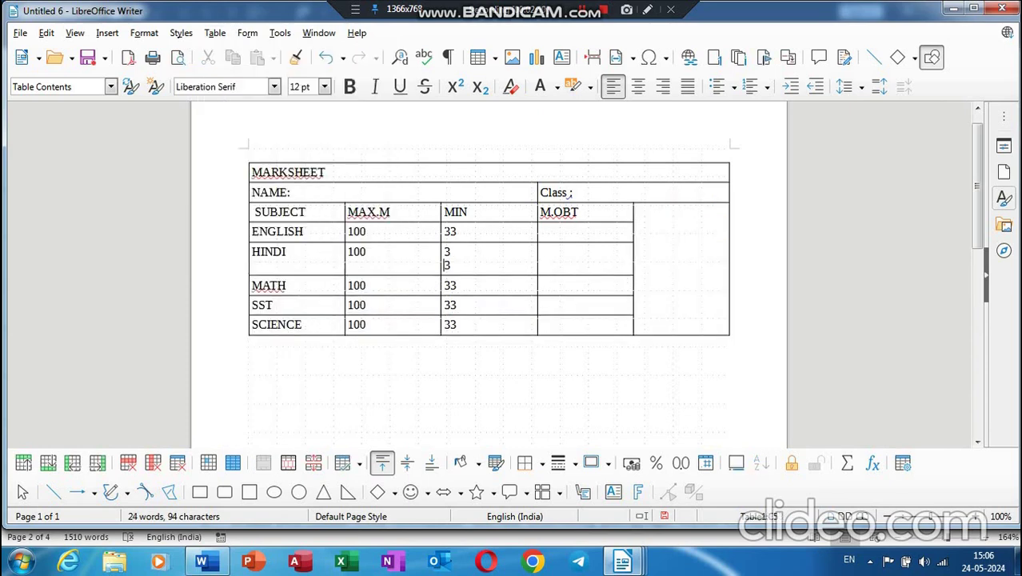
key(ctrl+z)
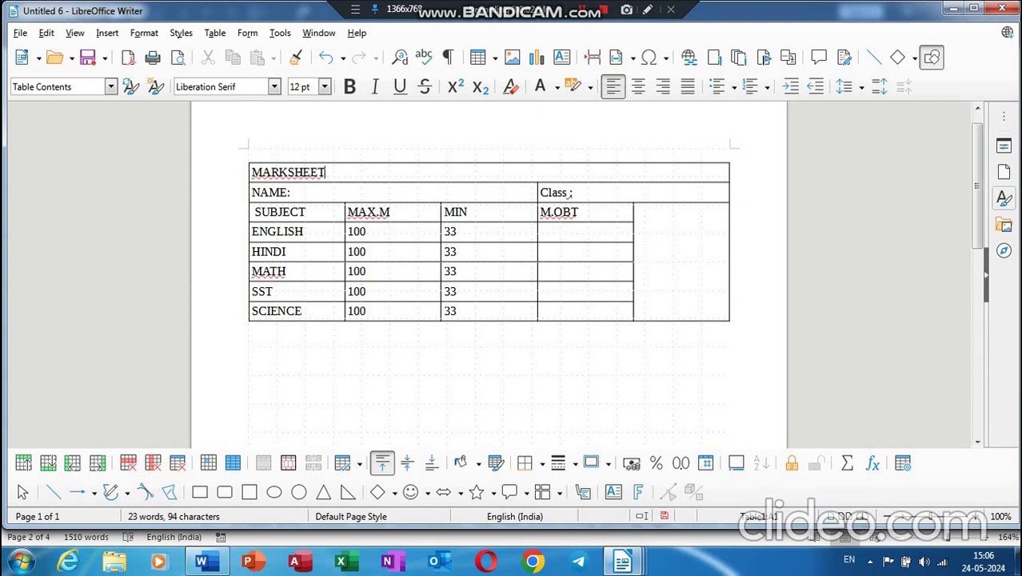
- Make the MARKSHEET title bold at 26 pt and centre it in the top row
key(shift+Home)
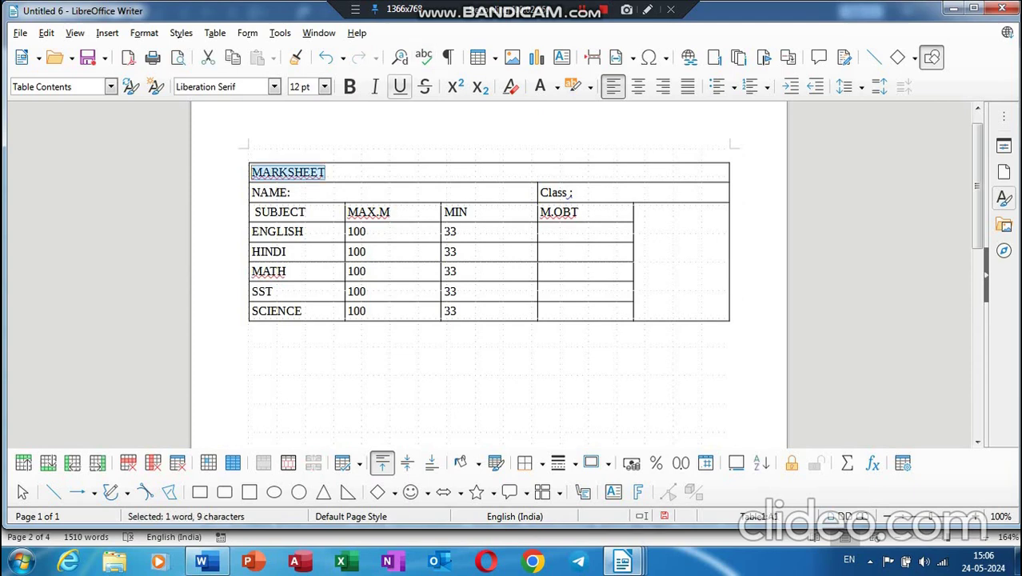
click(349, 86)
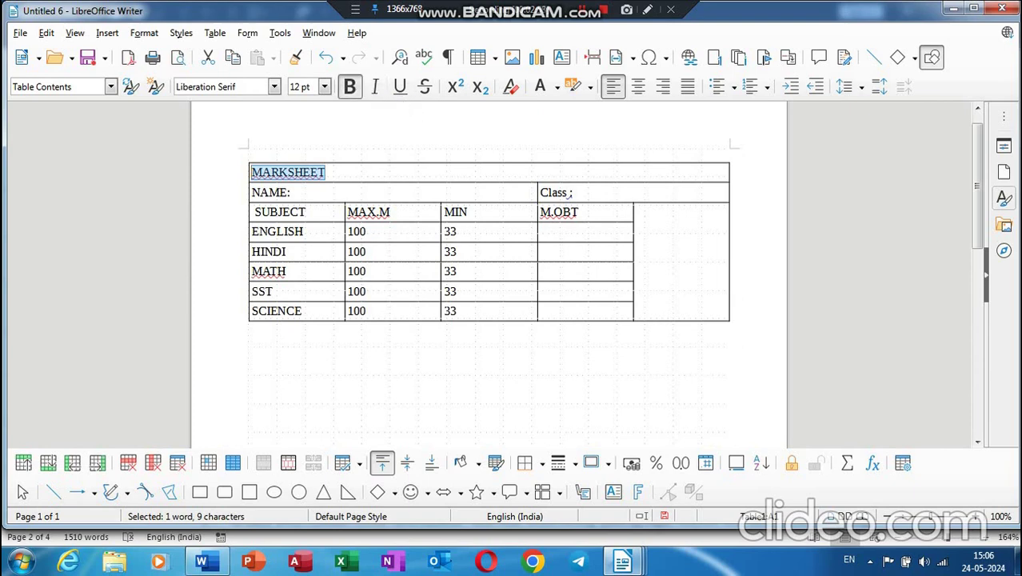
click(323, 86)
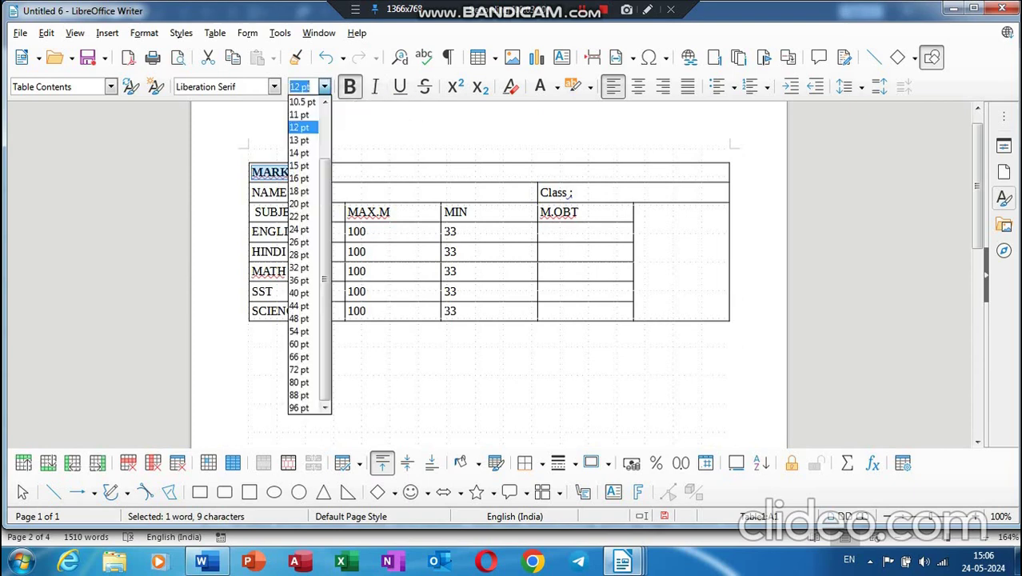
click(299, 241)
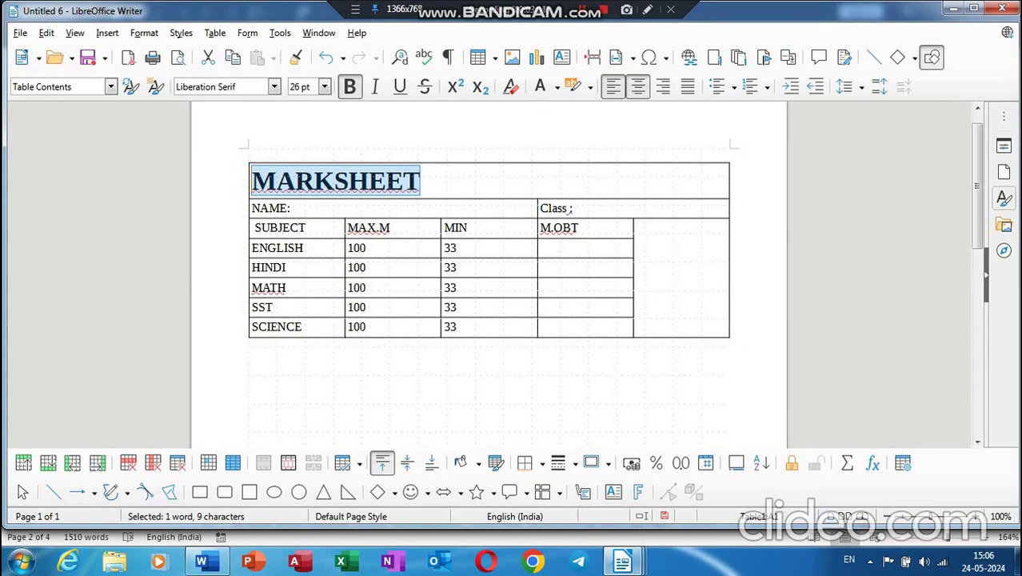
click(637, 87)
click(347, 287)
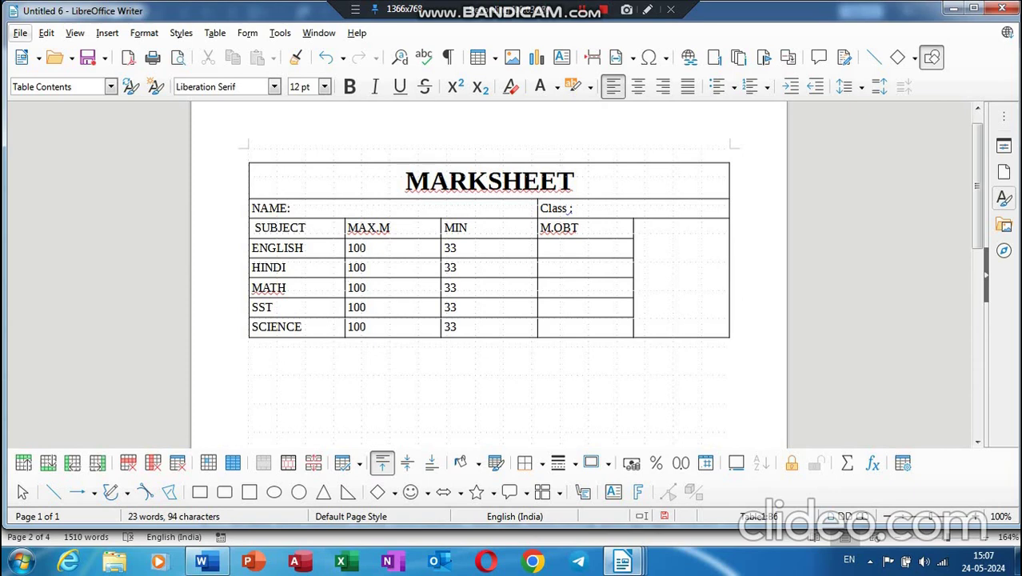
click(20, 33)
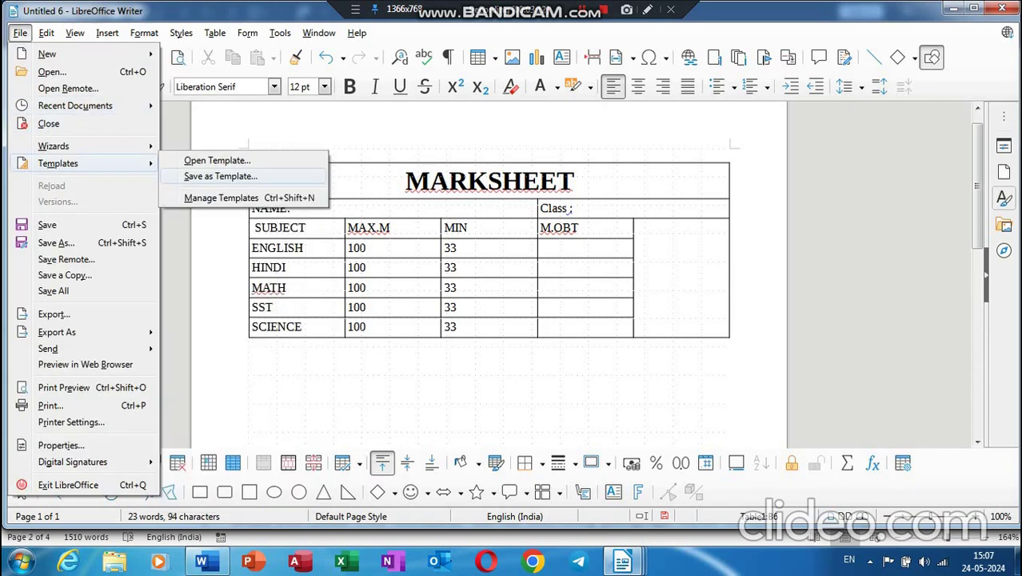
- Save the layout as template 'MARKSSHEET' in the My Templates category
click(220, 176)
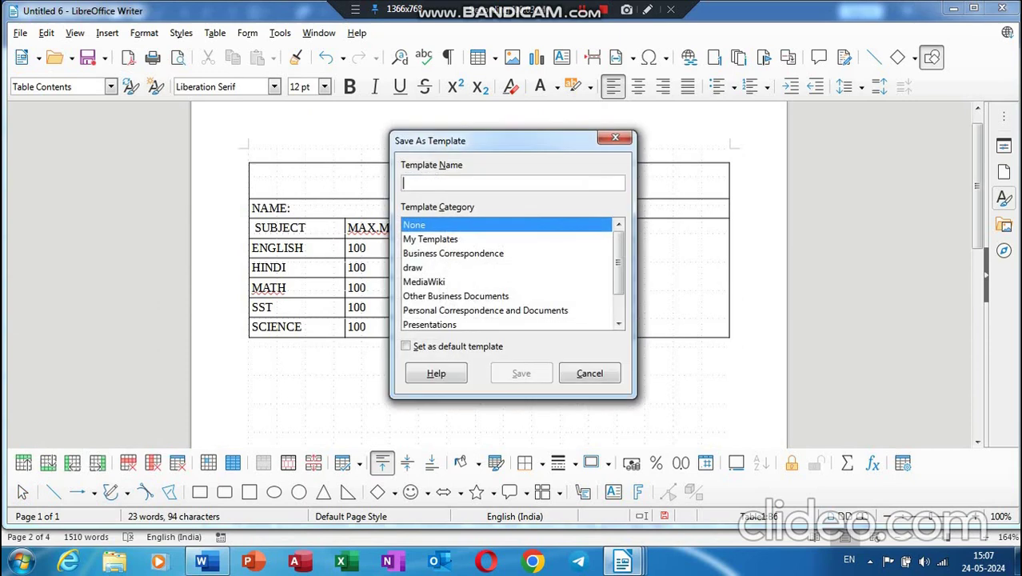
click(430, 239)
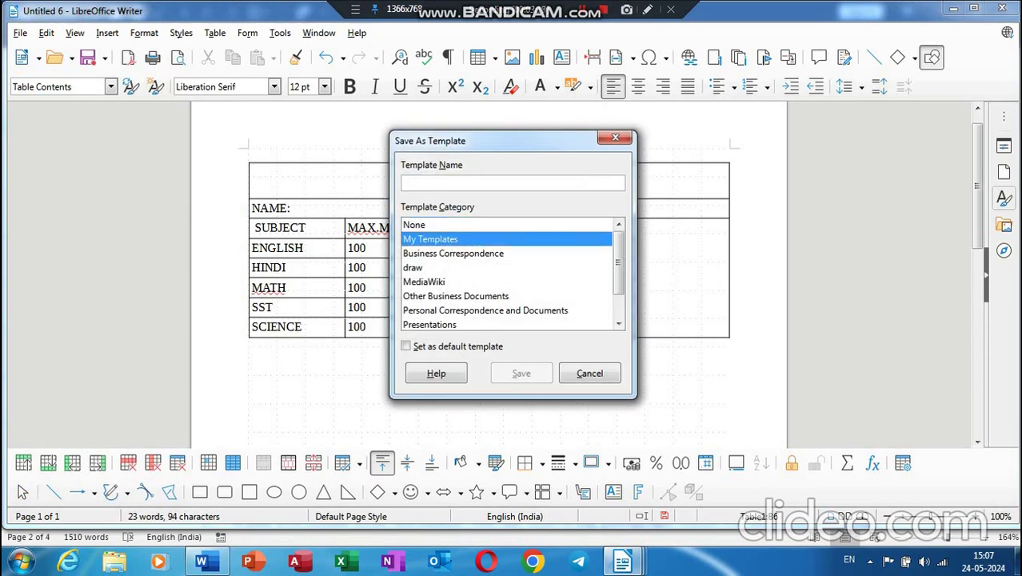
text(MARKSSH)
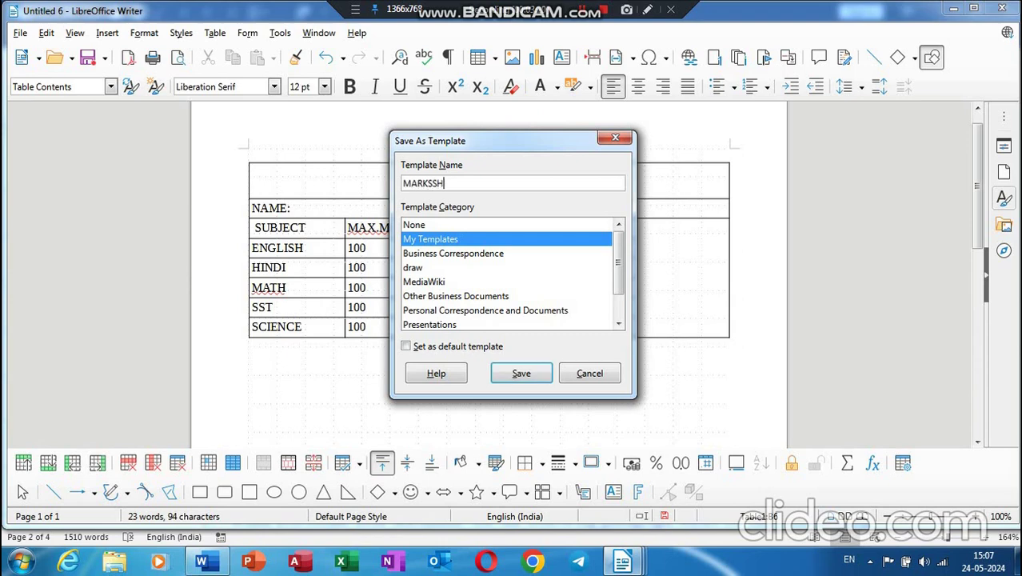
text(EET)
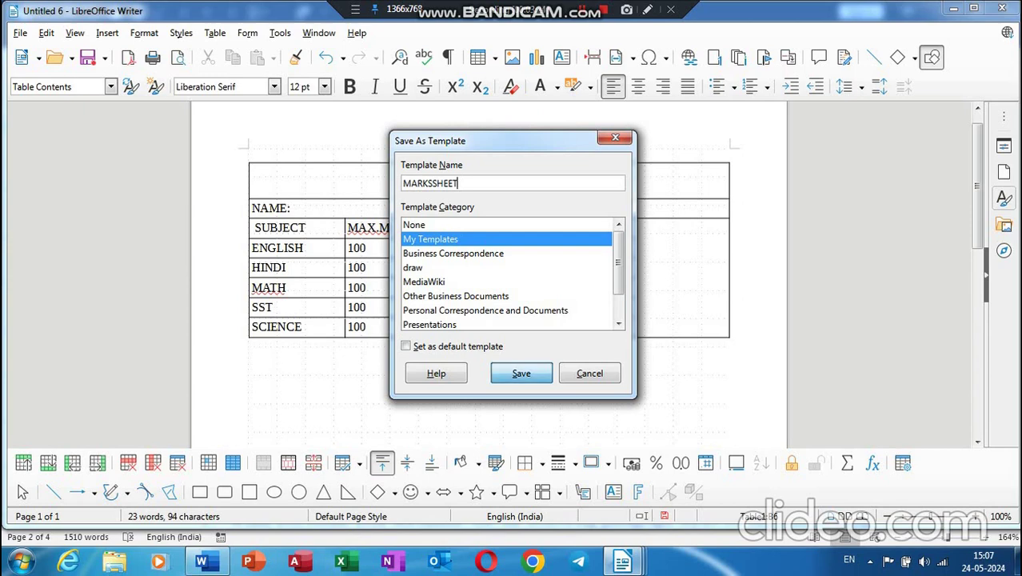
key(Return)
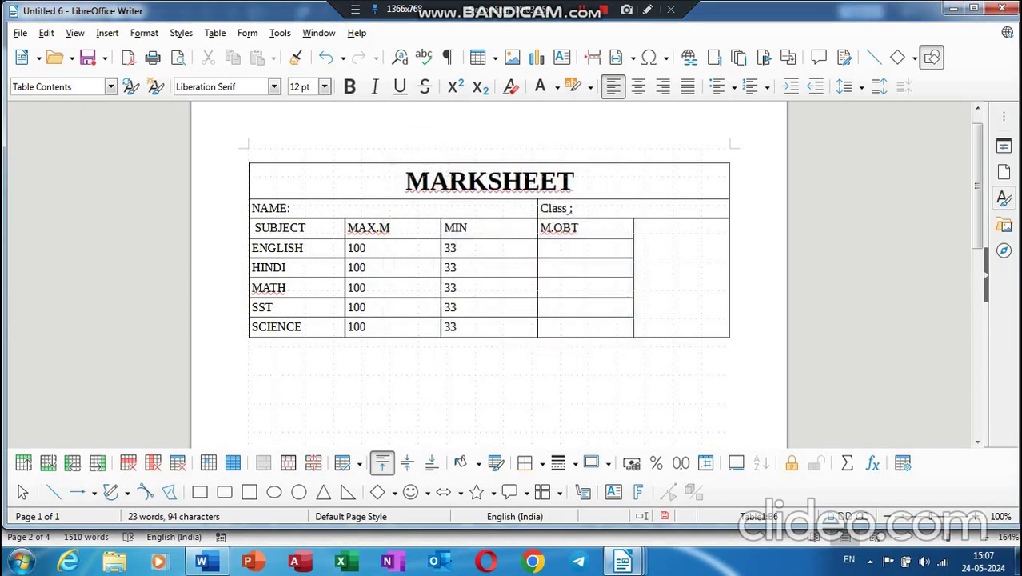
- Create a new document from the MARKSSHEET template in My Templates
click(20, 33)
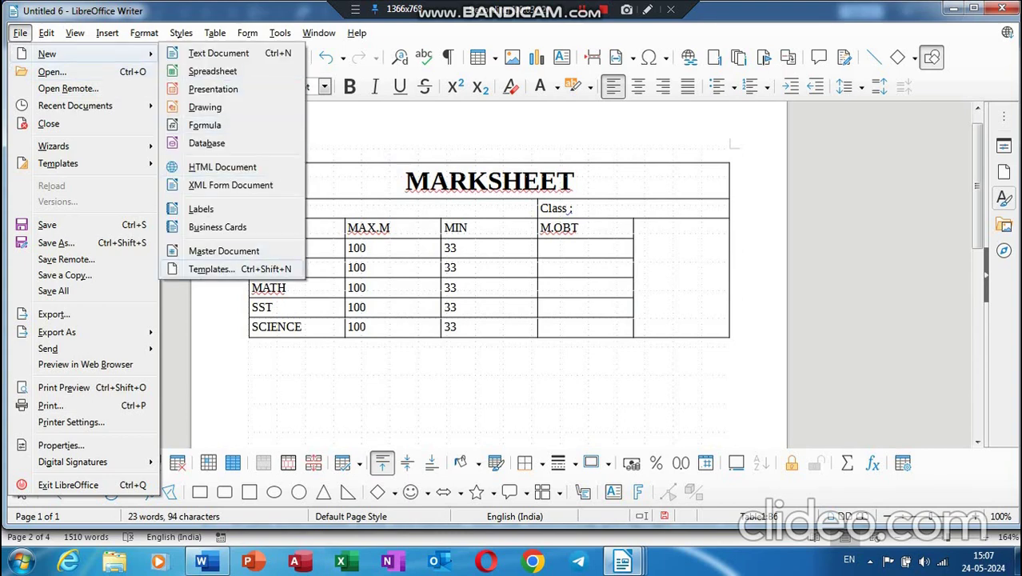
click(347, 287)
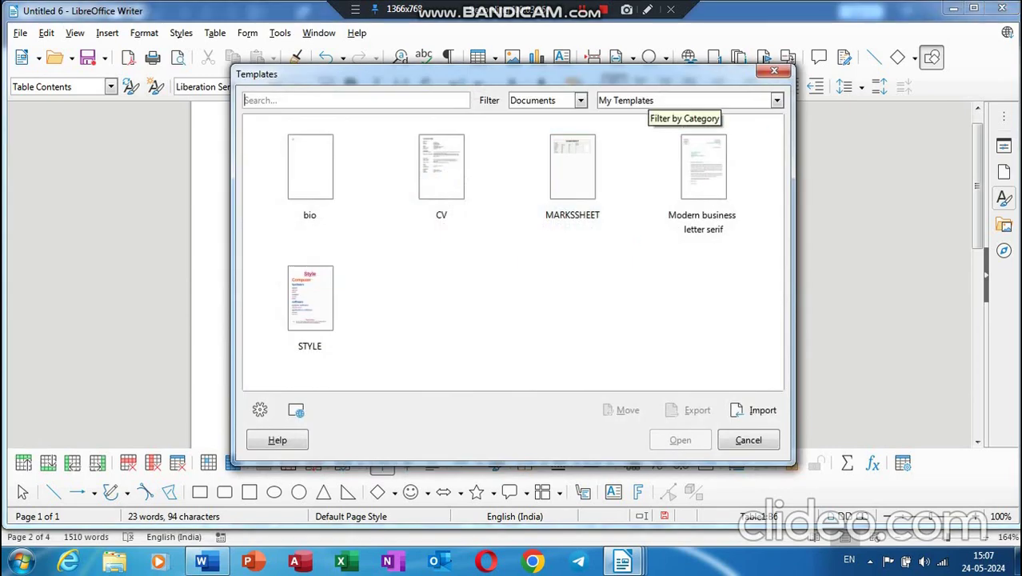
click(683, 100)
click(625, 128)
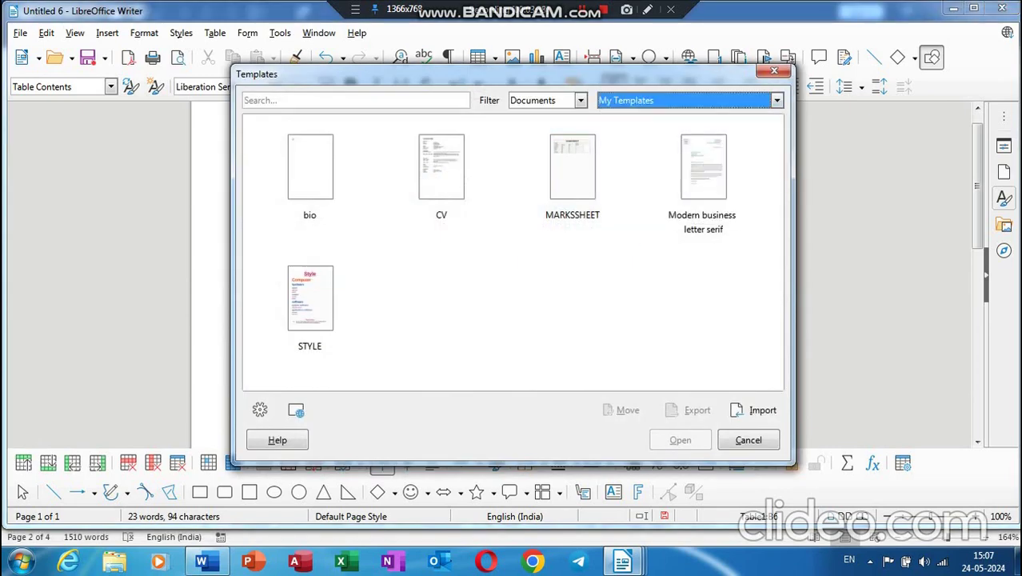
click(572, 184)
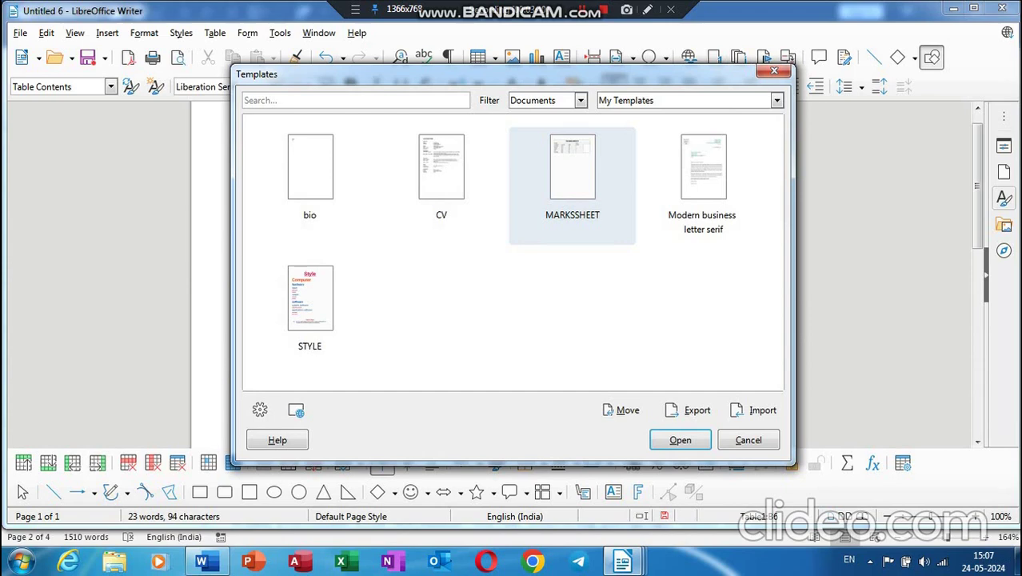
key(Return)
- Enter the student's name, class 9 and marks 44, 55, 66, 44, 66
click(291, 232)
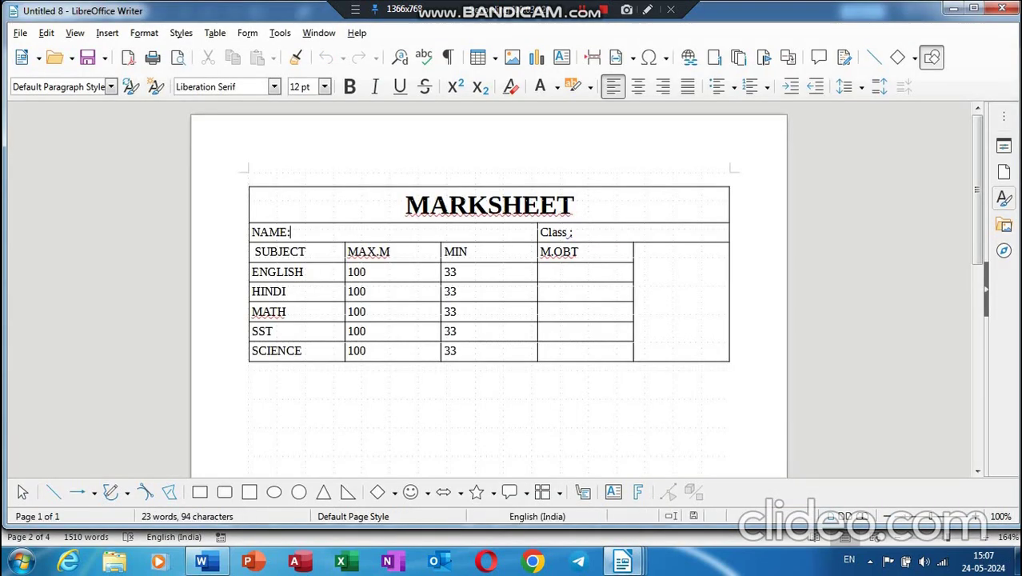
text( SOHAN)
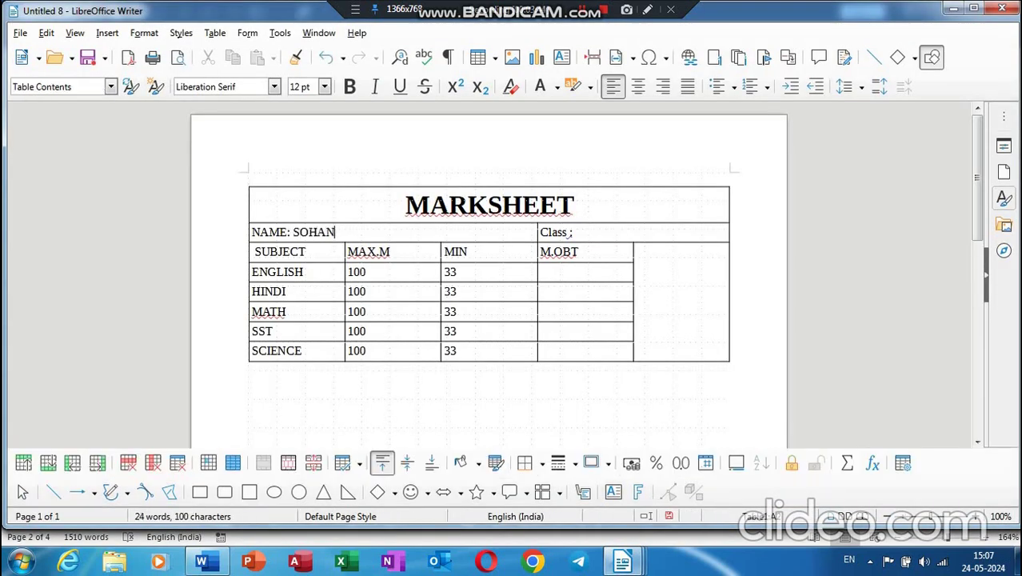
click(575, 232)
text(9)
text(44)
key(Down)
text(55)
key(Down)
text(66)
key(Down)
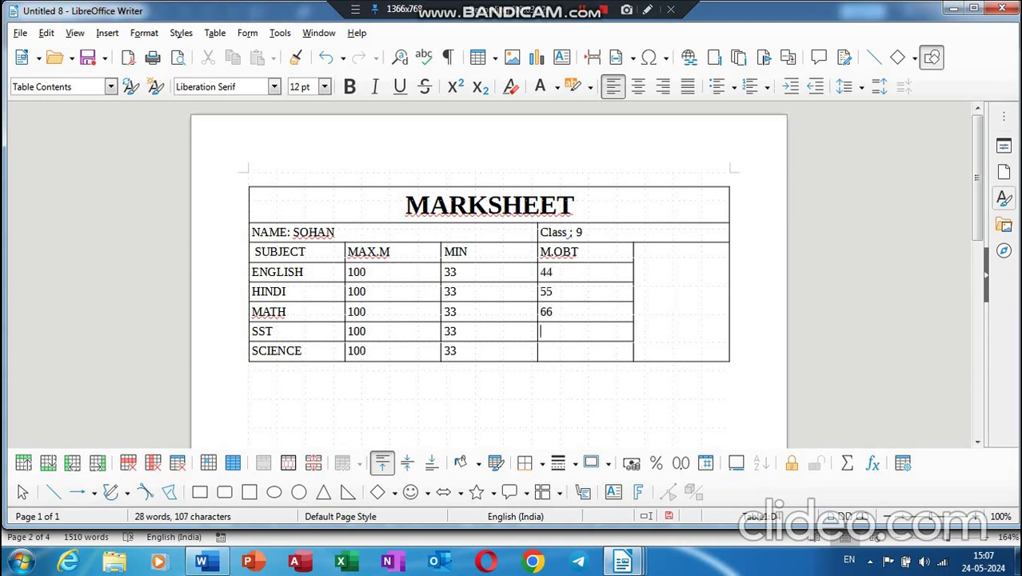
text(44)
key(Down)
text(66)
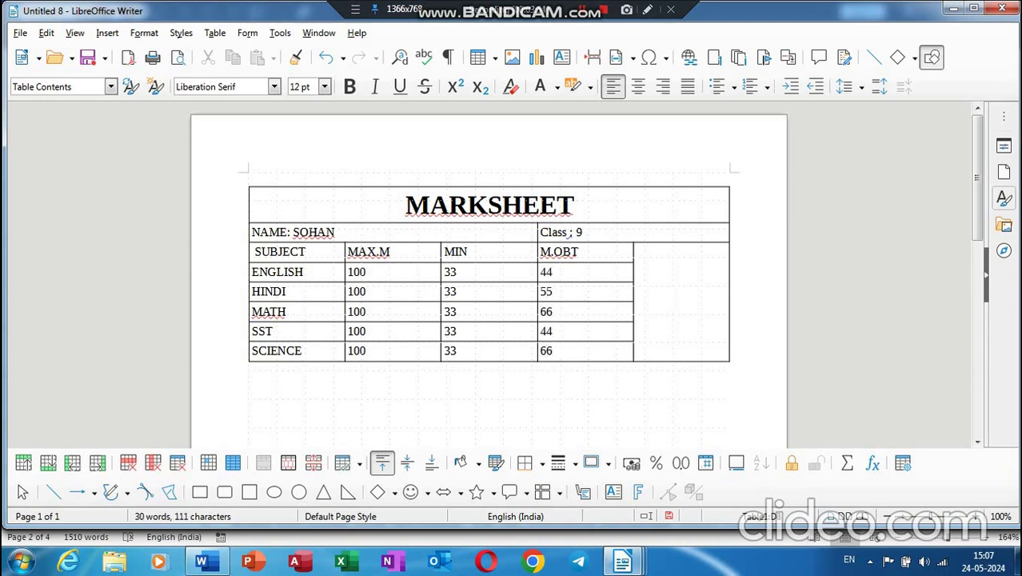
- Enter PASS in the merged result column, centred and moved down to the middle
click(636, 251)
text(SS)
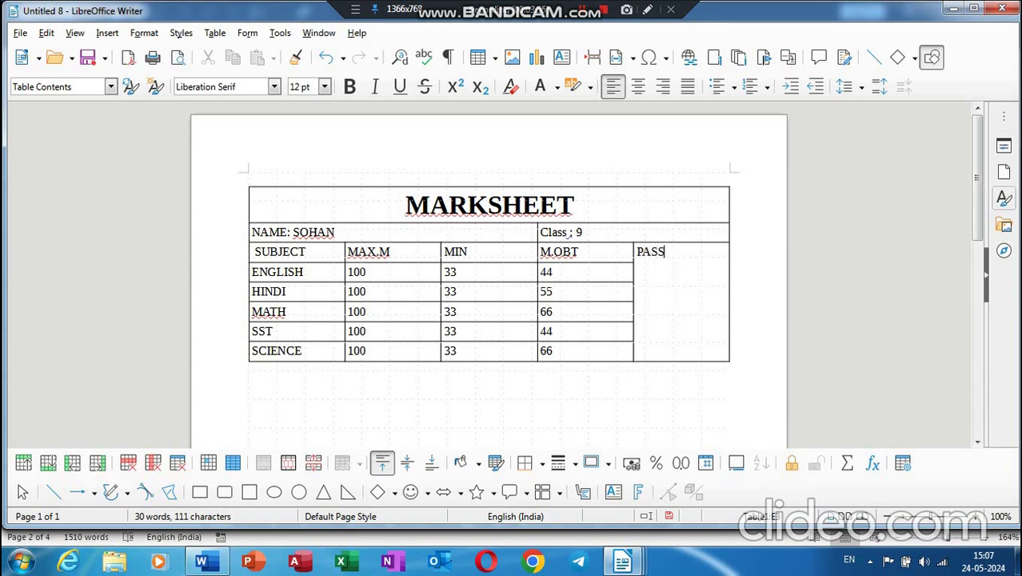
key(Left)
key(Left)
click(638, 86)
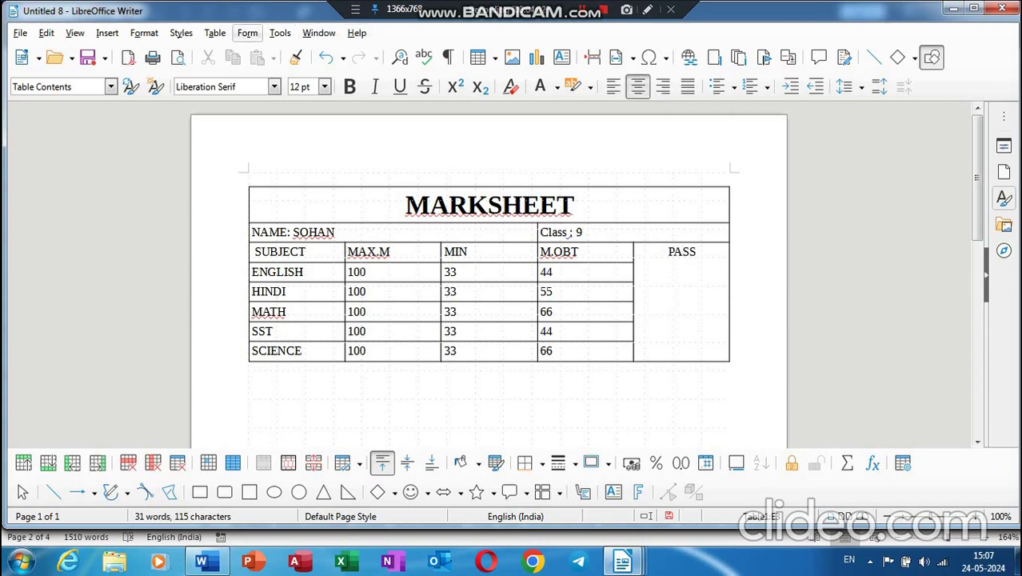
click(214, 33)
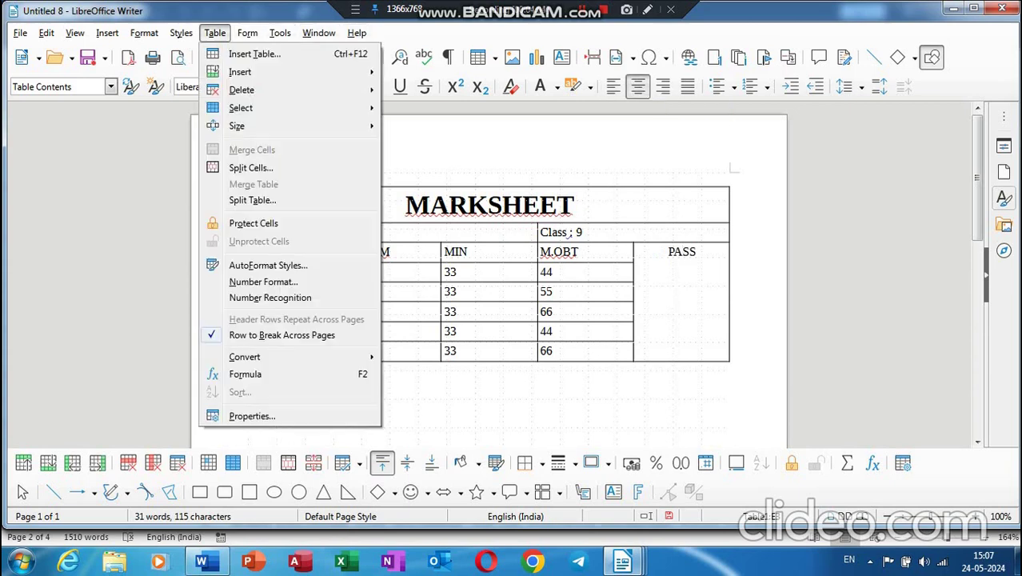
click(214, 32)
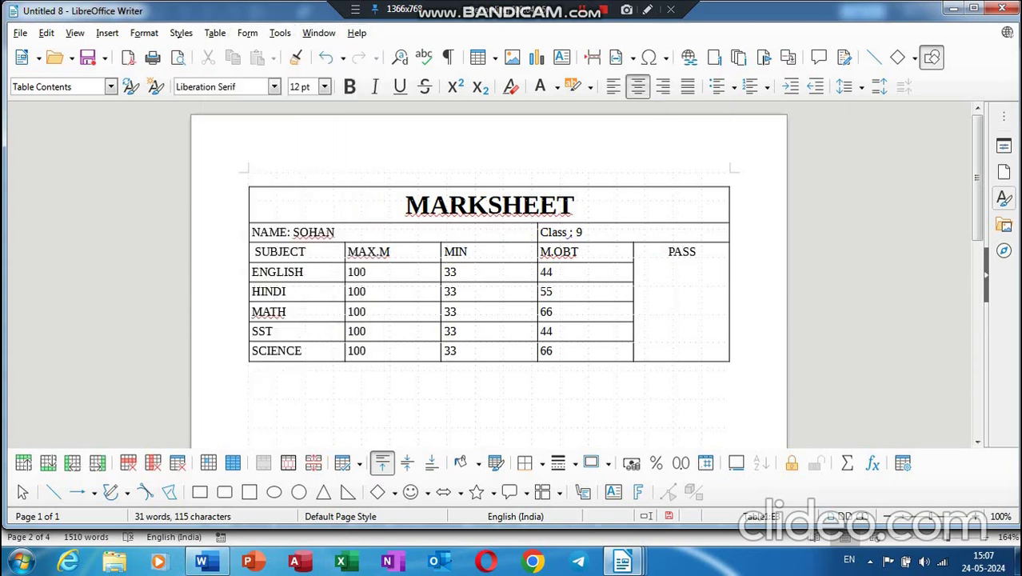
key(Return)
key(BackSpace)
key(Return)
key(Return)
key(Return)
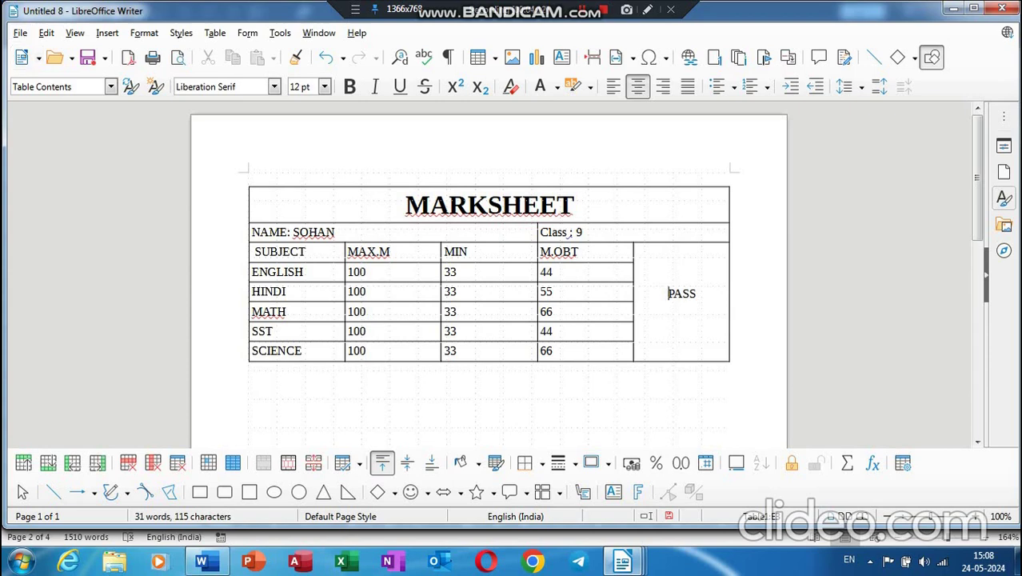
- Save the filled marksheet as an .odt named after the student
click(20, 33)
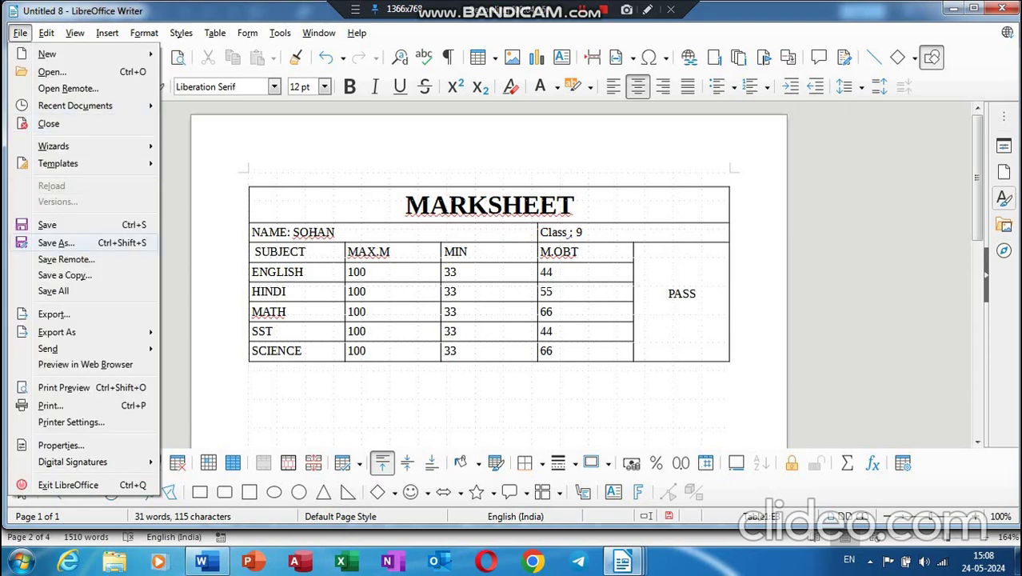
click(56, 243)
text(S)
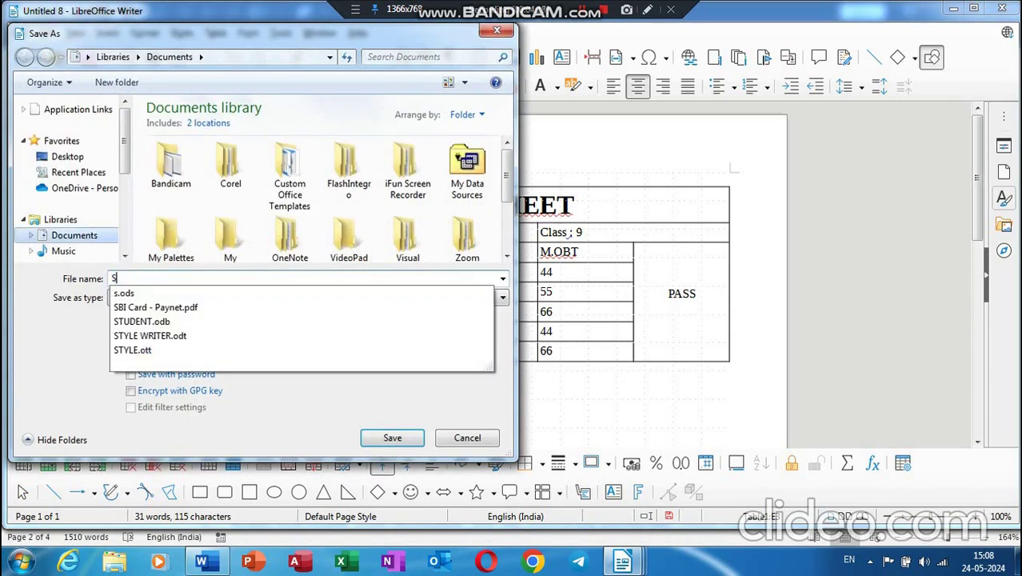
text(OHAN)
key(Return)
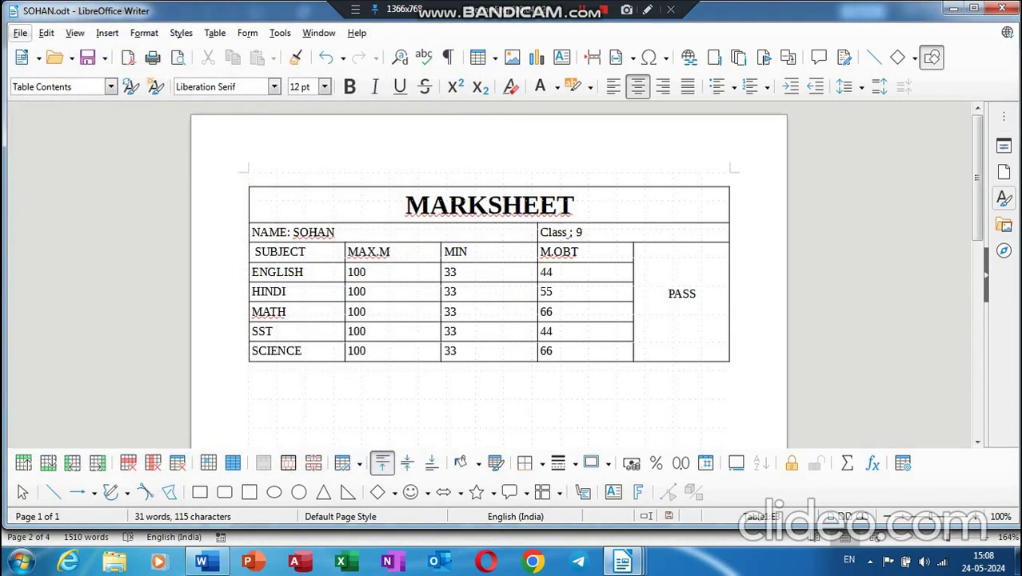
click(20, 33)
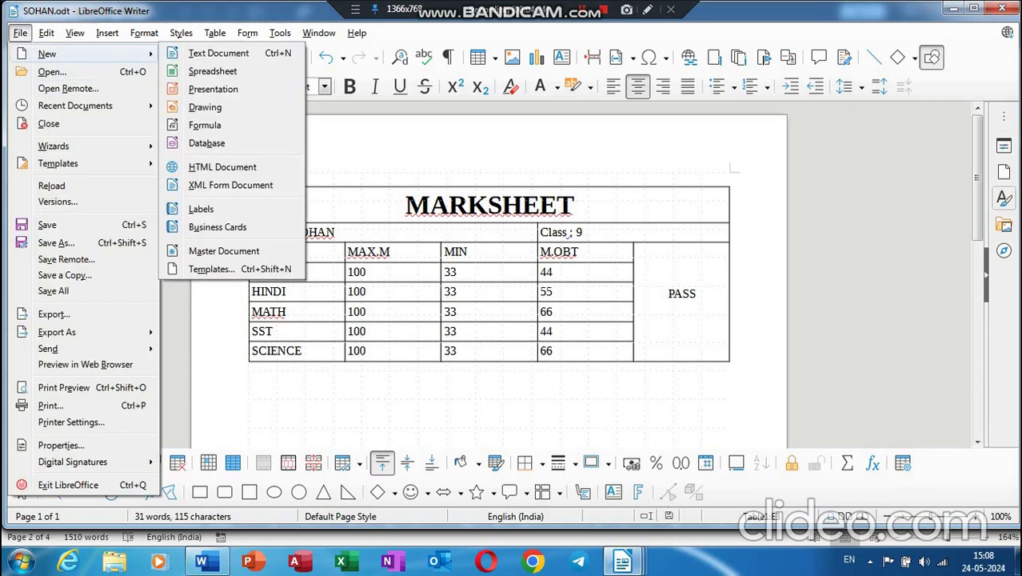
- Start a new document from the MARKSHEET template
mouse_move(47, 53)
key(Escape)
key(Escape)
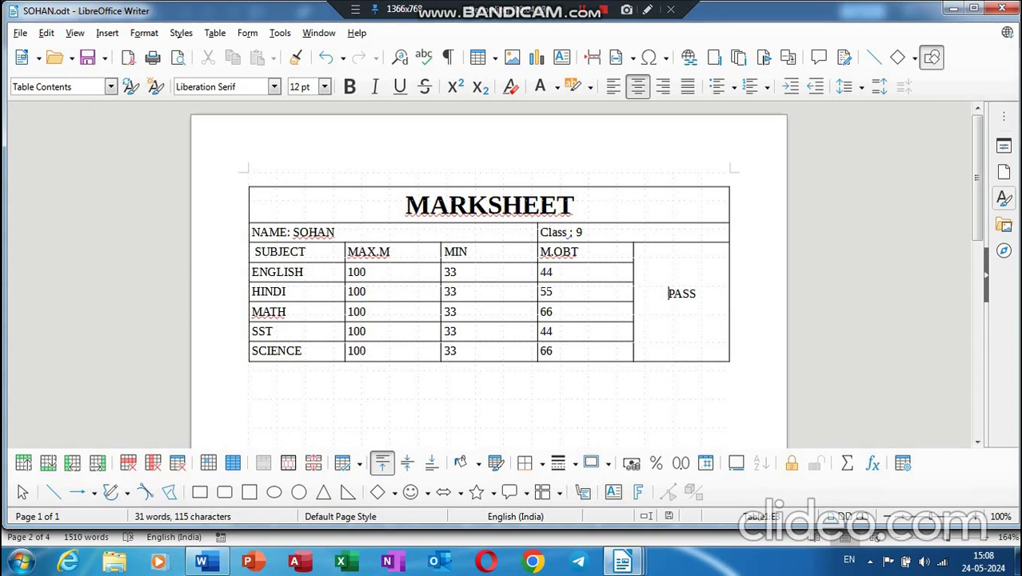
key(ctrl+shift+n)
click(570, 164)
click(677, 438)
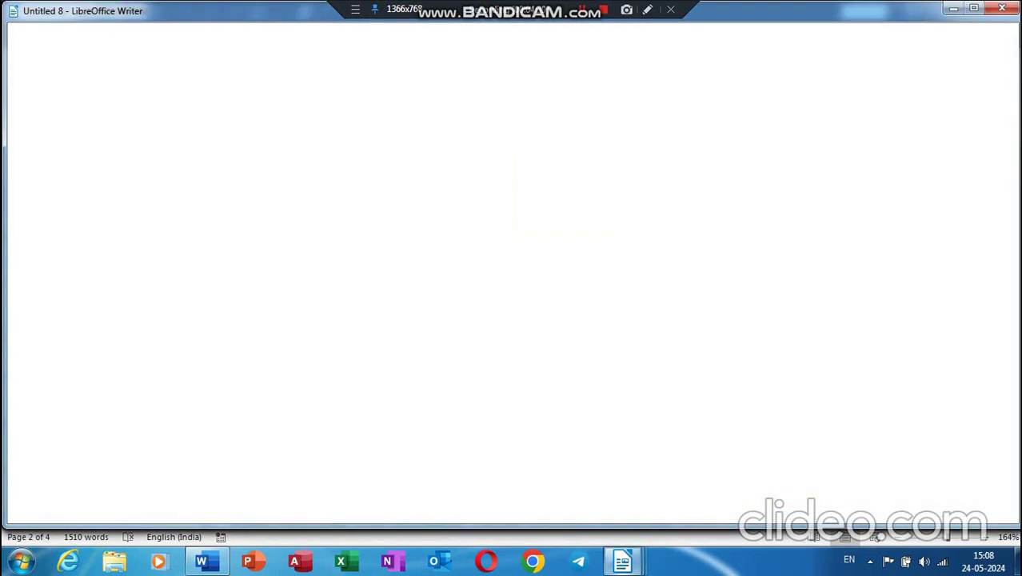
- Enter the second student's name, class 8 and marks 55, 44, 33, 44, 22
click(290, 232)
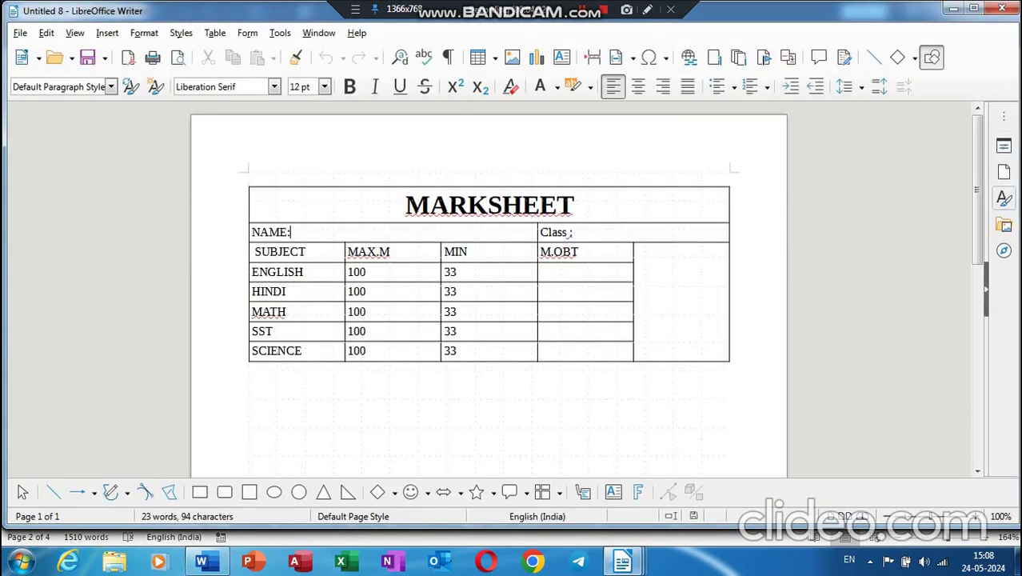
text( RAJAN)
key(Tab)
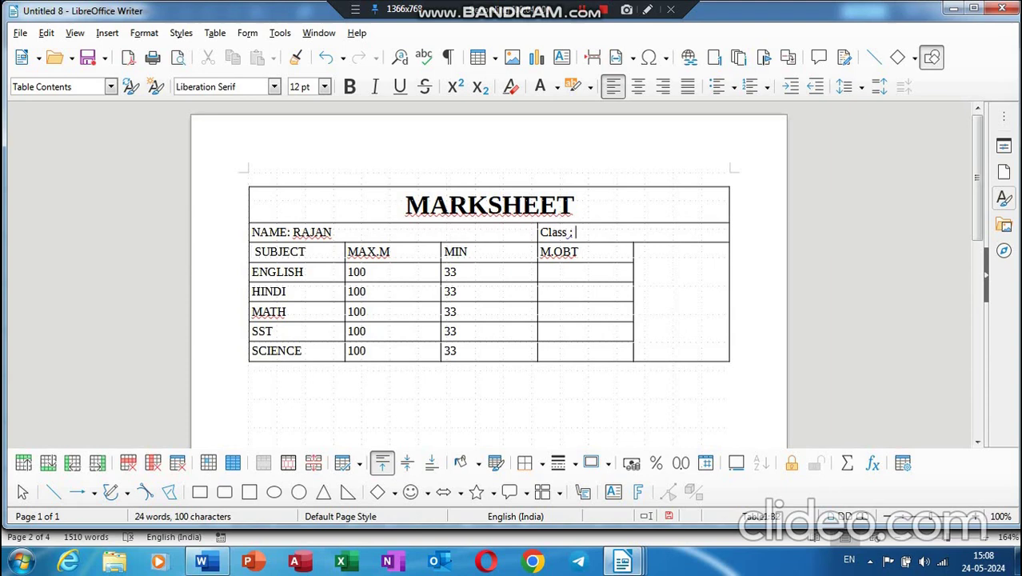
text(8)
key(Down)
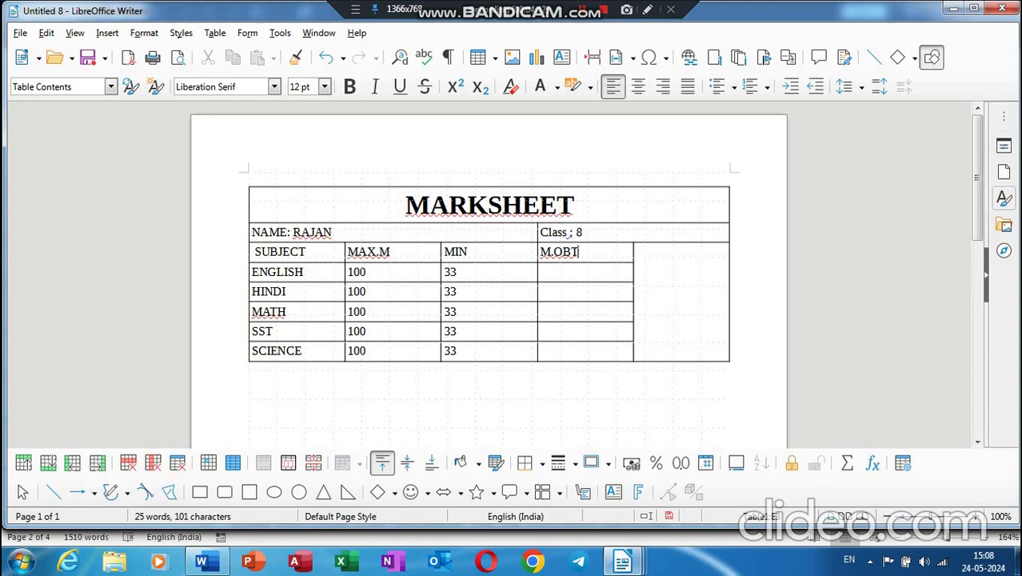
key(Down)
text(55)
key(Down)
text(44)
key(Down)
text(33)
key(Down)
text(44)
key(Down)
text(22)
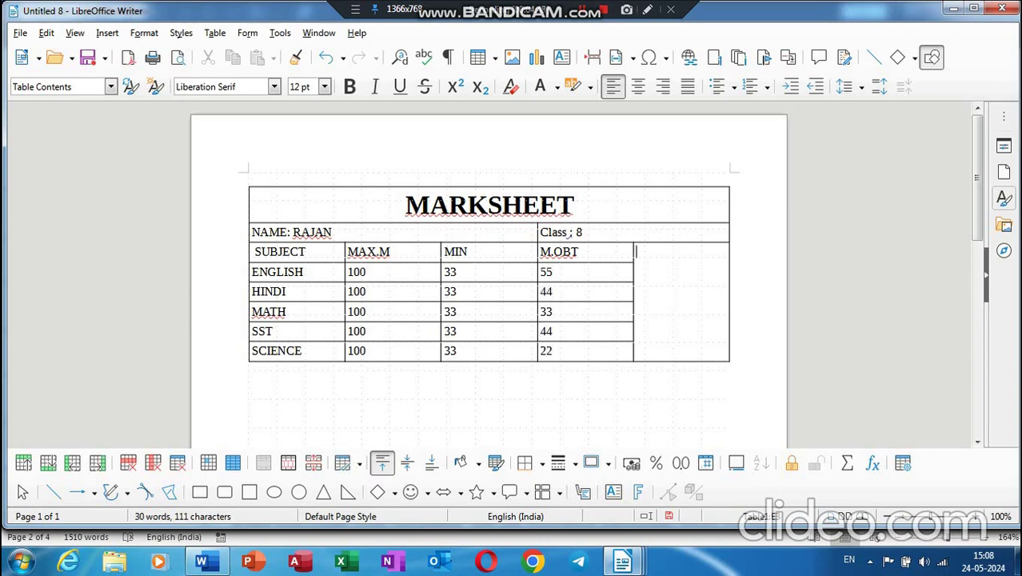
- Enter PASS as the result and start saving the marksheet
click(251, 271)
click(637, 292)
text(P)
text(ASS)
key(ctrl+s)
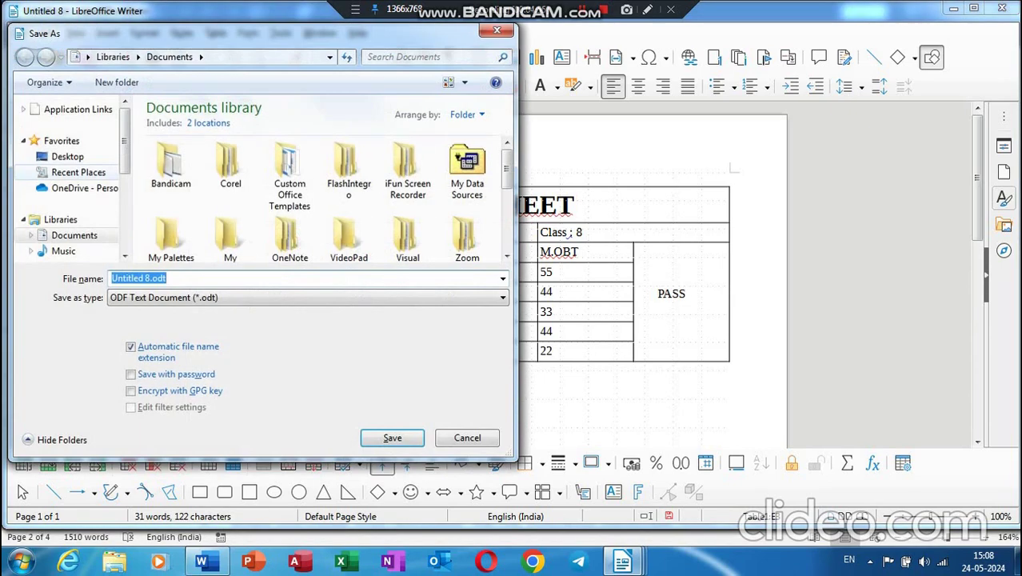
- Save the marksheet under the student's name, then open a blank copy of the MARKSHEET template
text(RAJA)
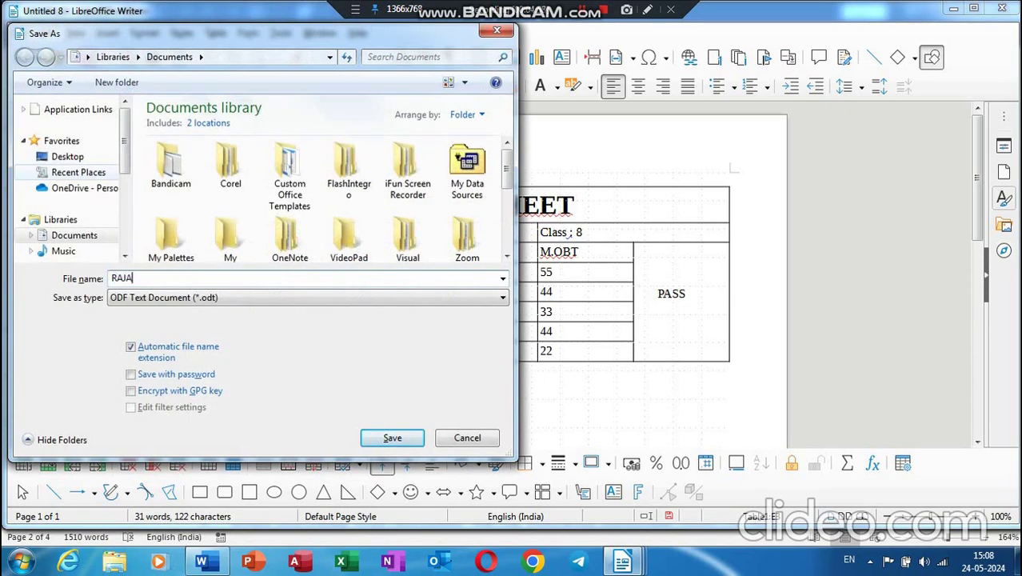
text(N)
key(Return)
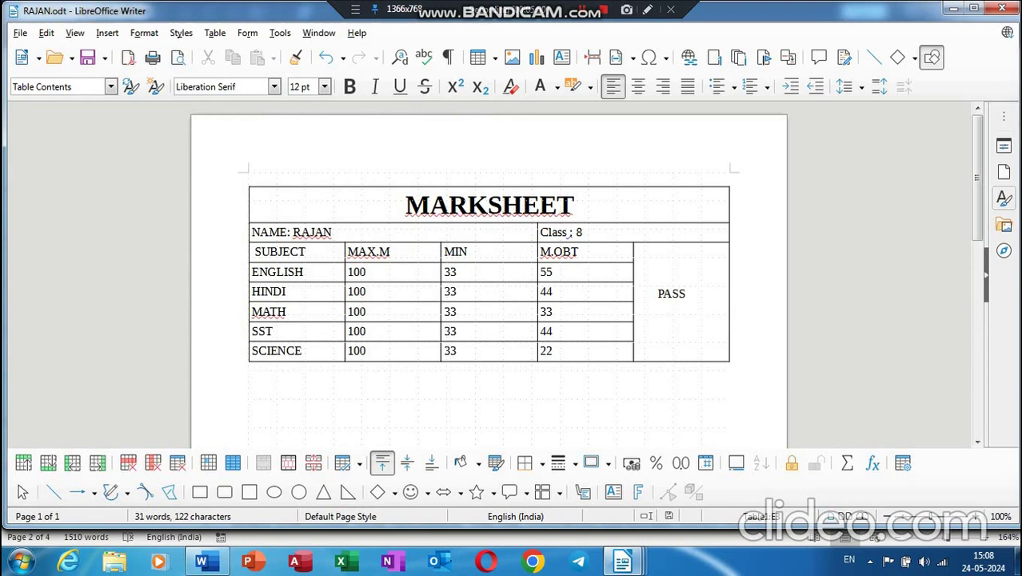
click(20, 33)
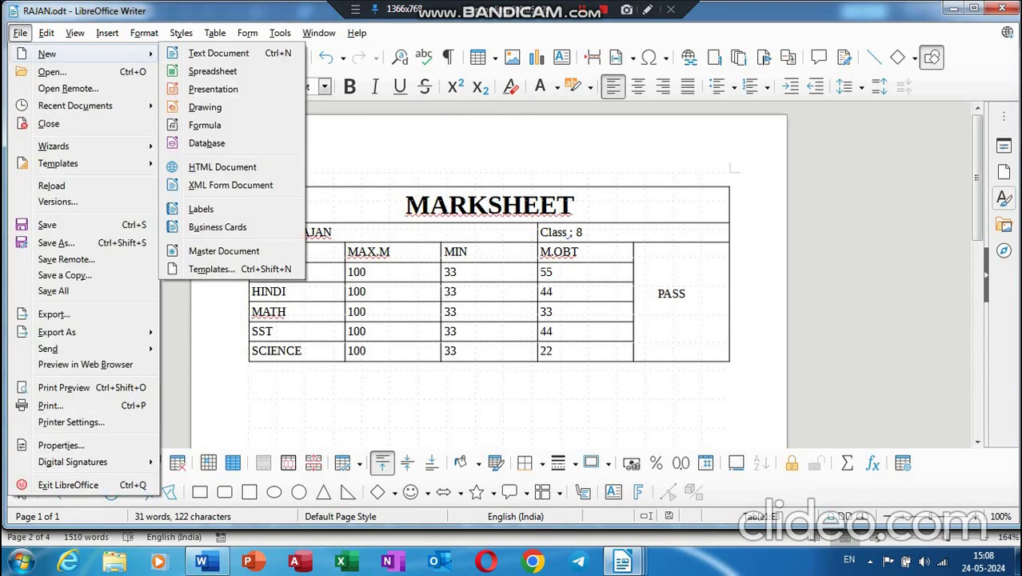
click(211, 268)
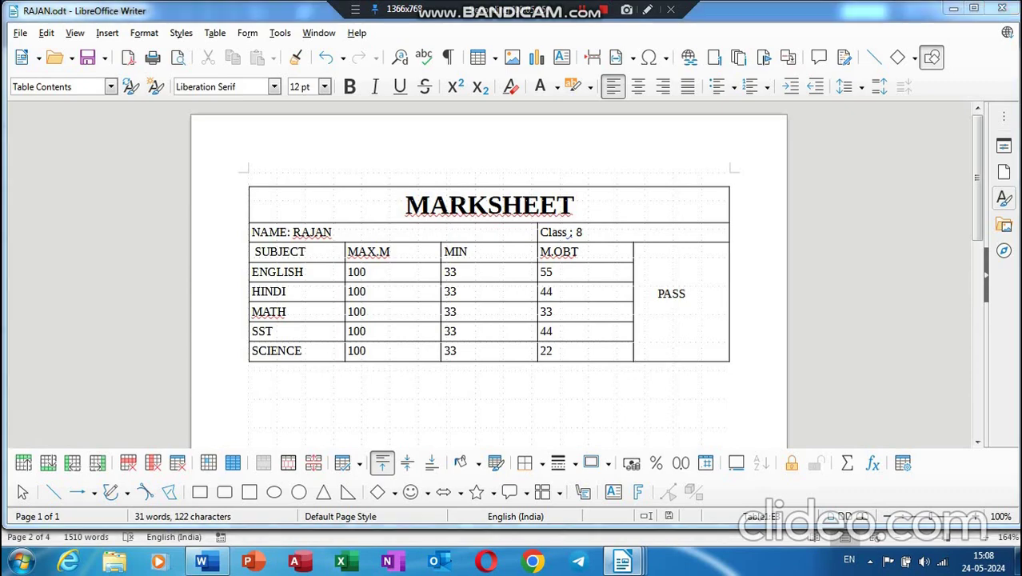
double_click(572, 172)
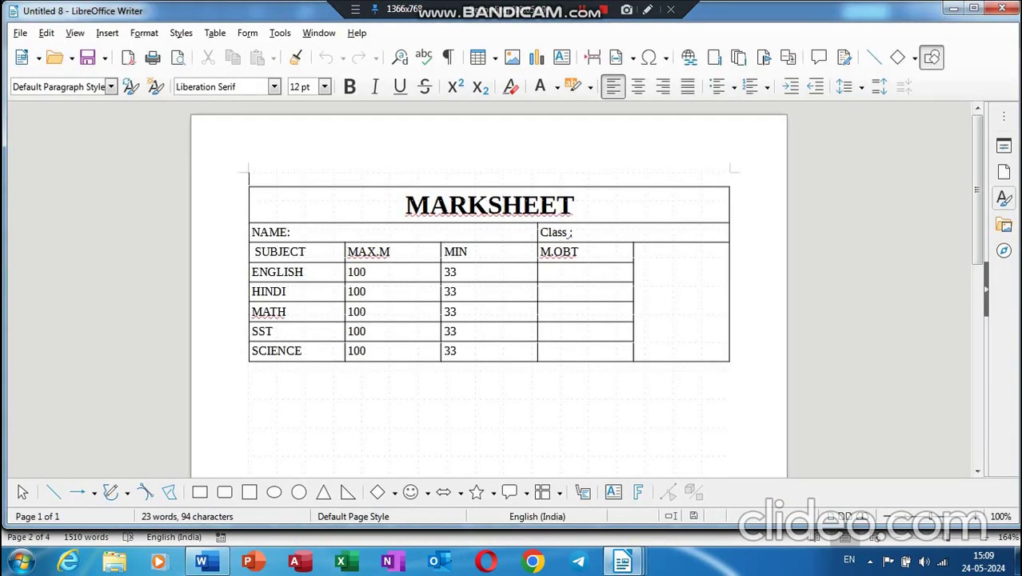
- Reopen the saved RAJAN.odt marksheet from the Documents library
click(20, 33)
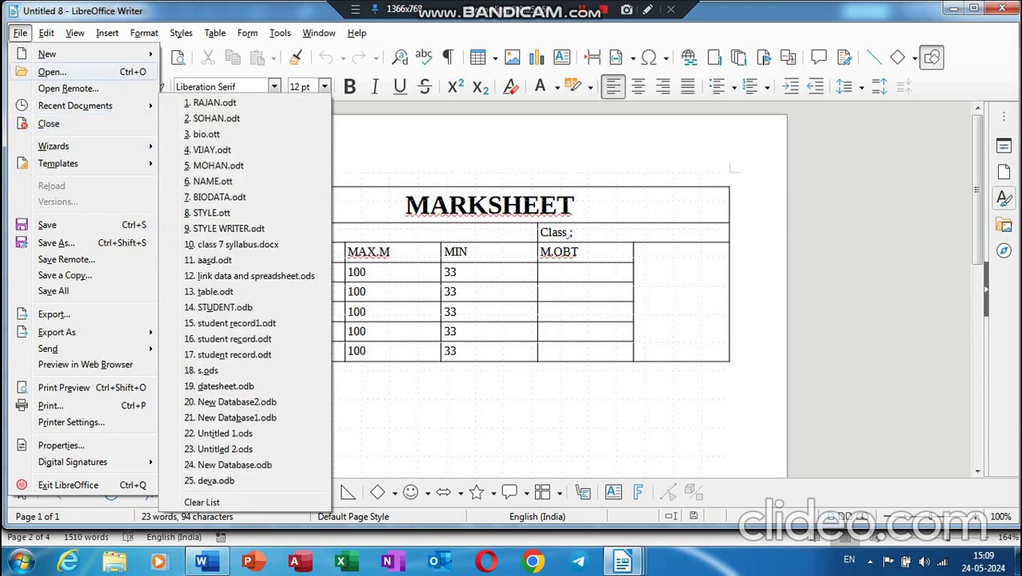
click(52, 71)
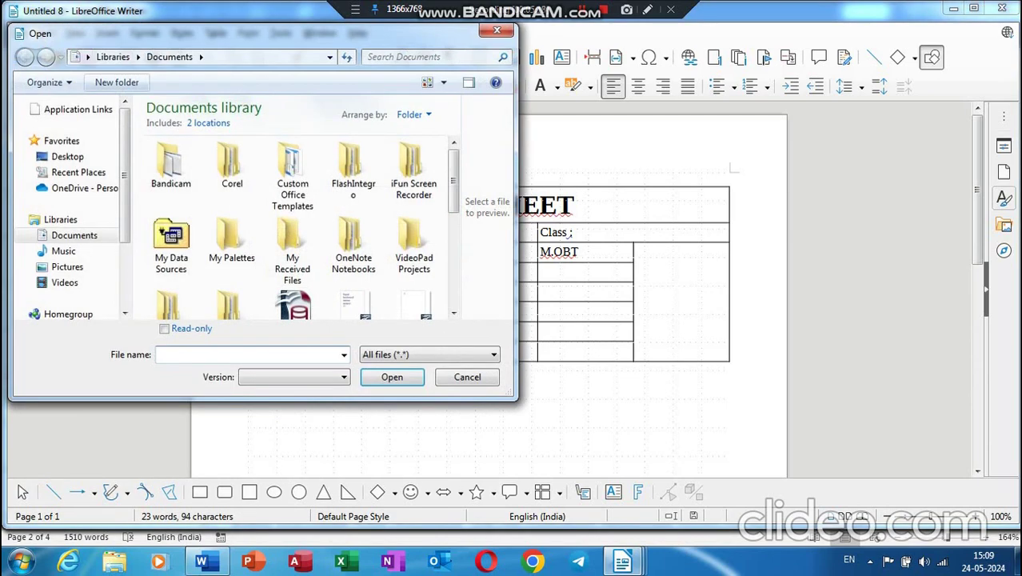
text(R)
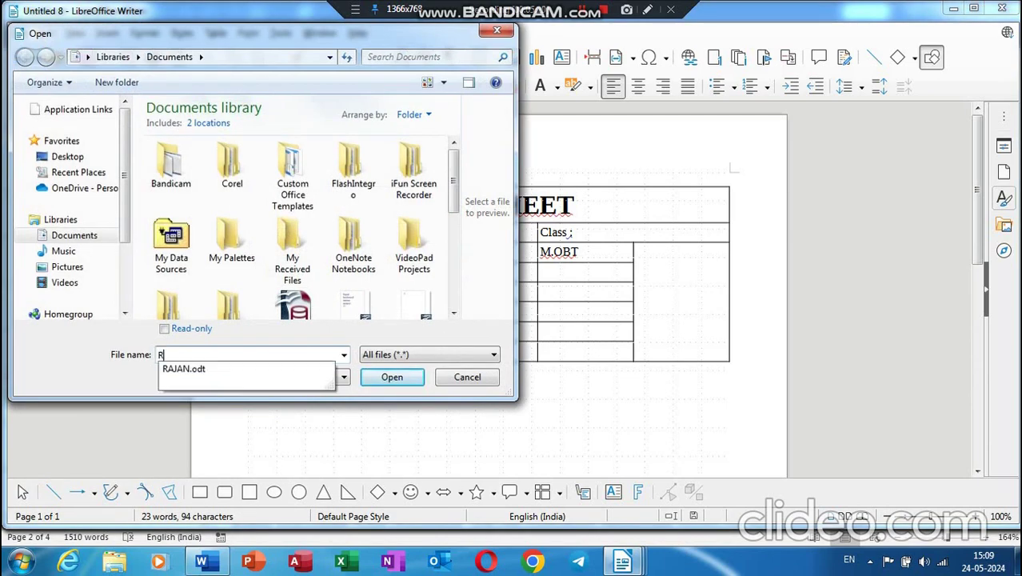
text(AJAN)
key(Down)
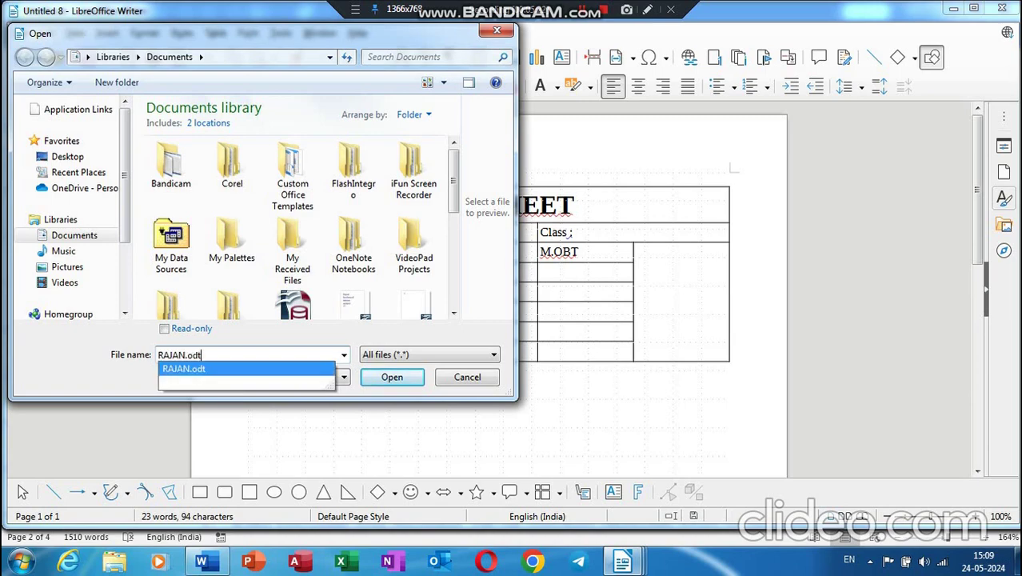
key(Return)
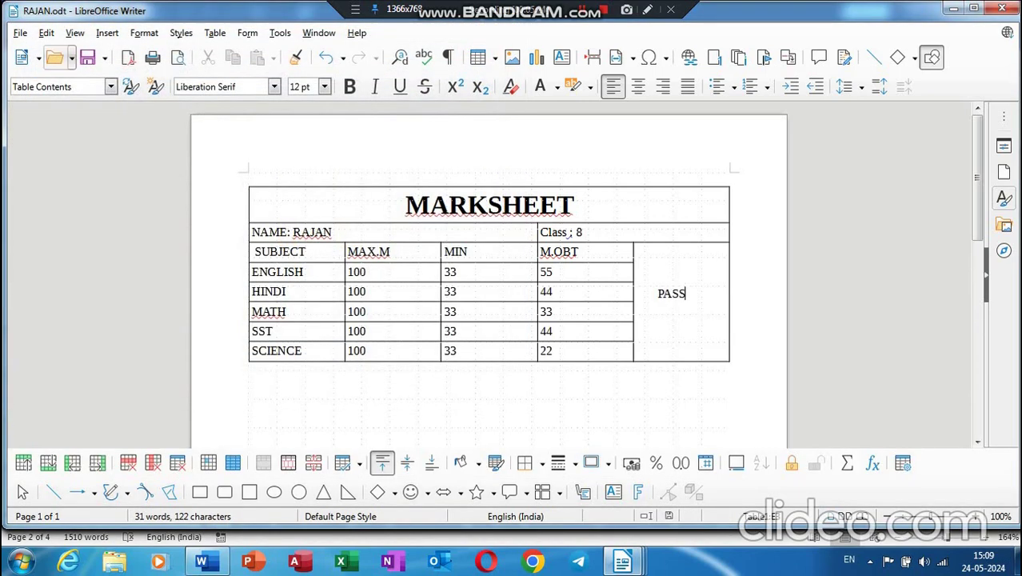
- Open the saved MOHAN.odt marksheet as well
click(54, 58)
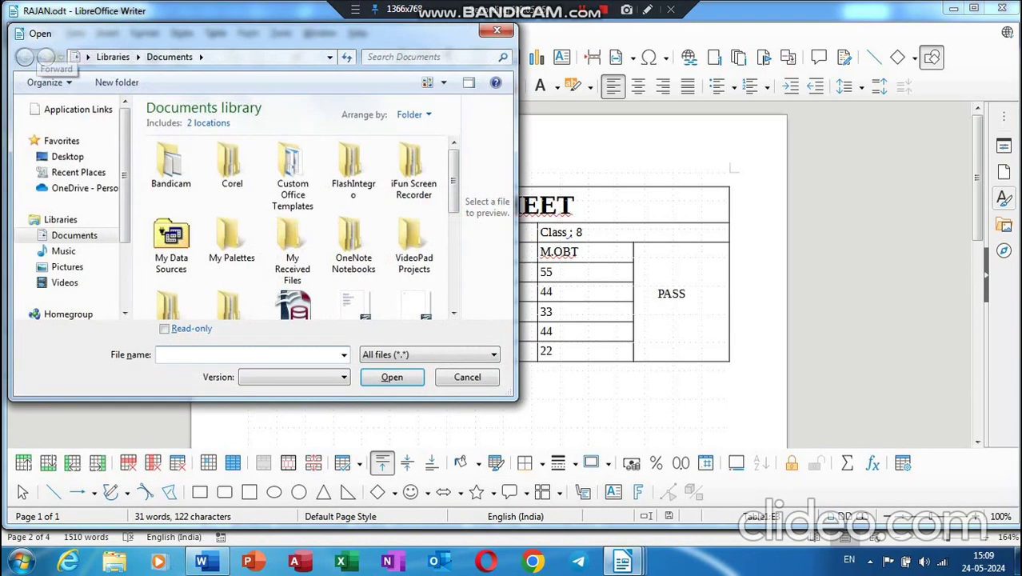
text(MOHAN)
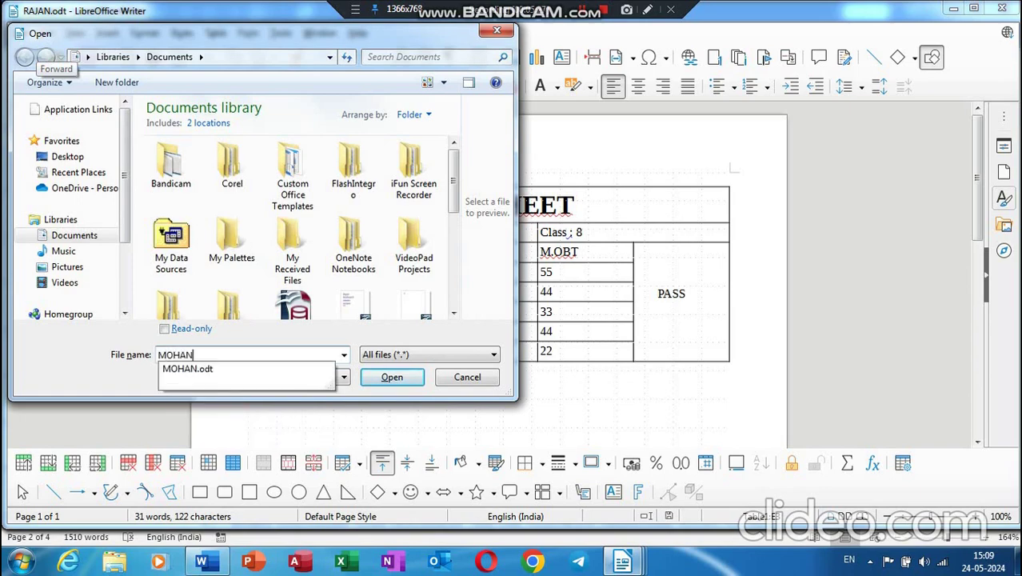
key(Down)
key(Return)
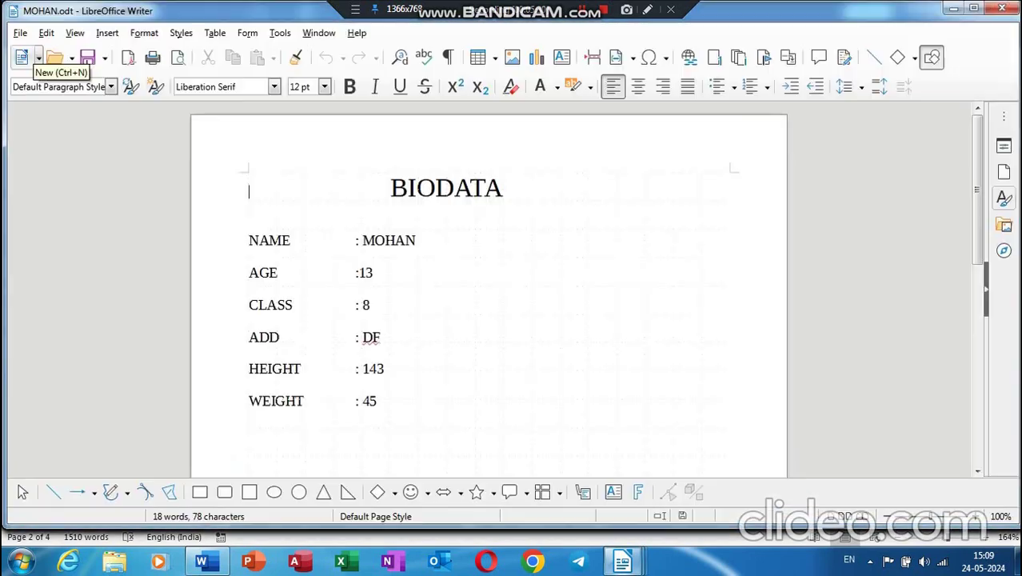
- Open SOHAN.odt to show its class 9 marksheet with PASS, cursor in the Class cell
click(20, 33)
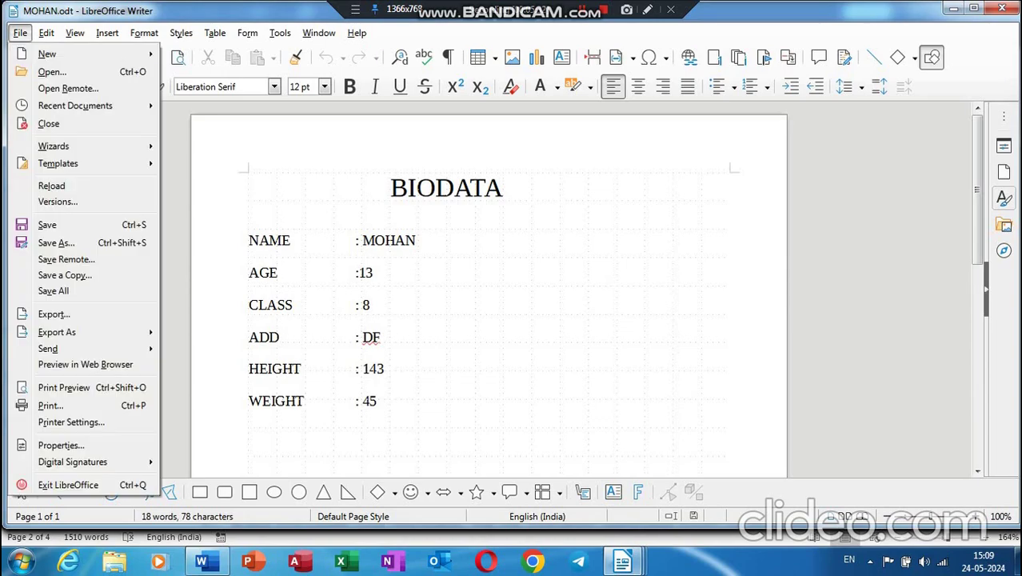
click(52, 71)
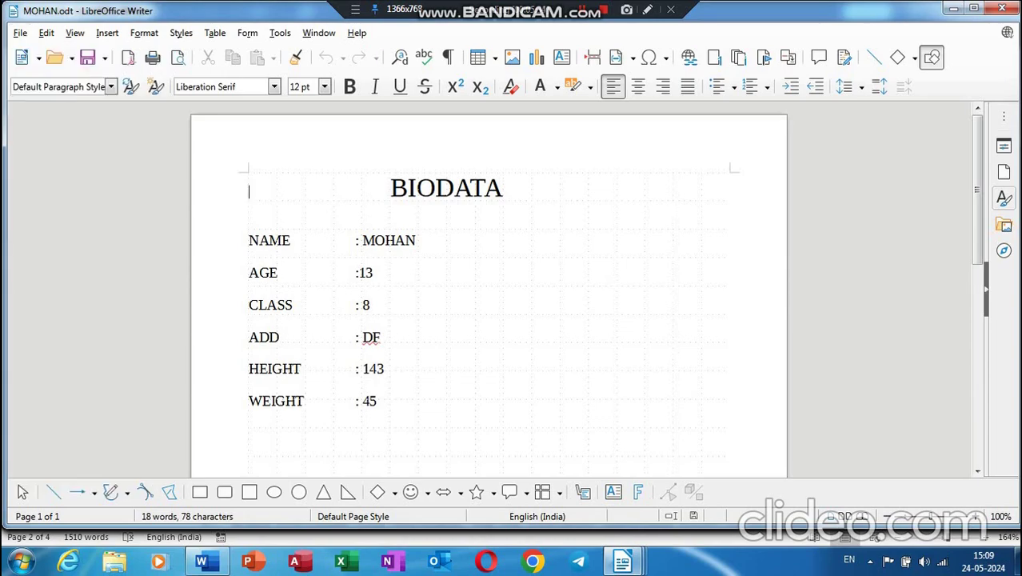
text(SOHA)
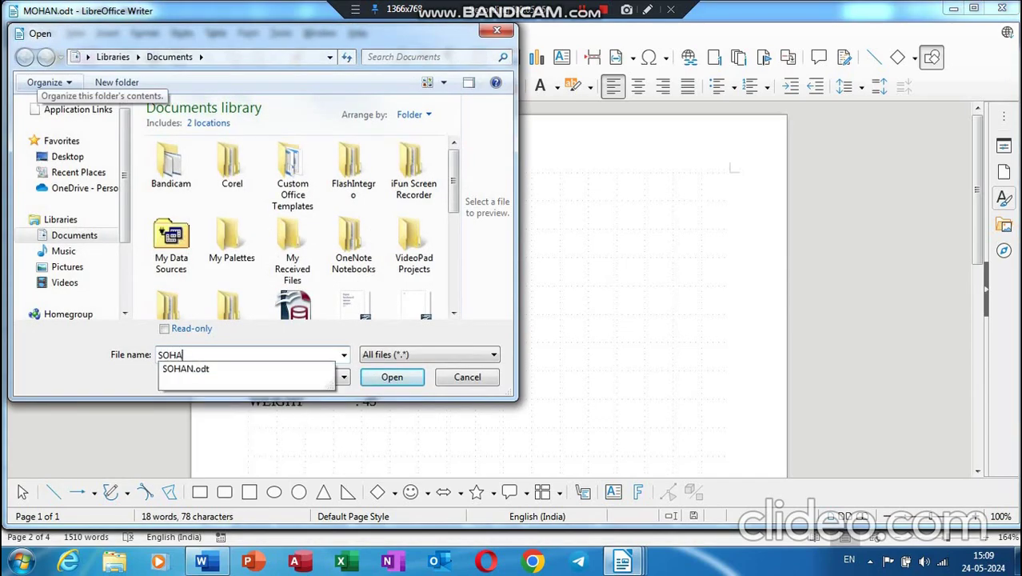
text(N)
key(Down)
key(Return)
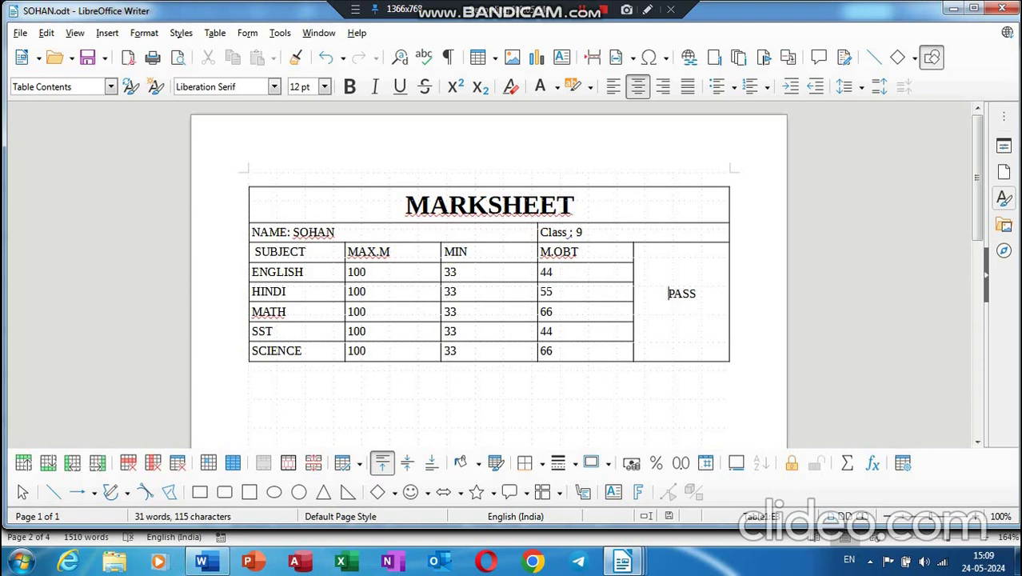
key(Left)
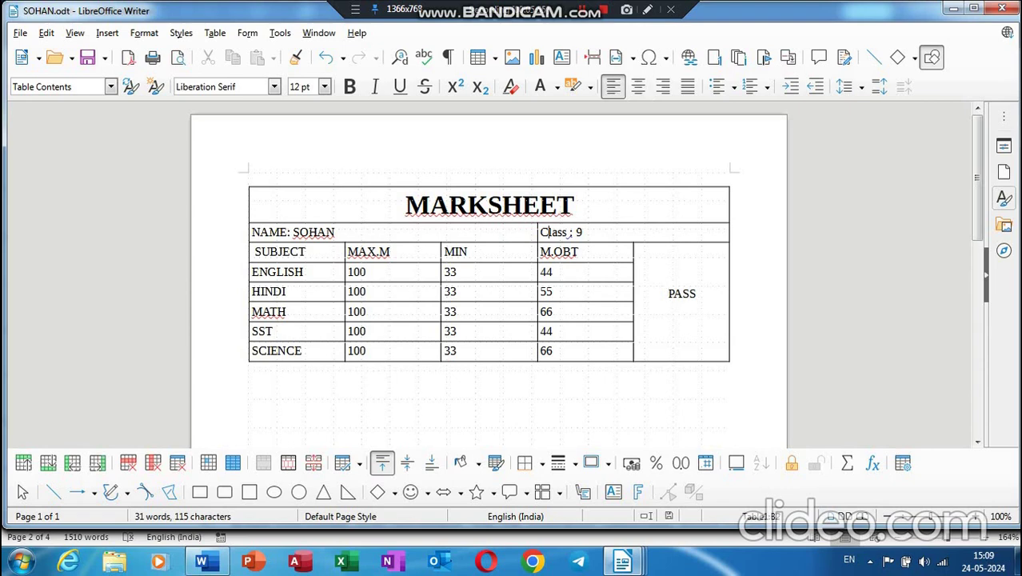